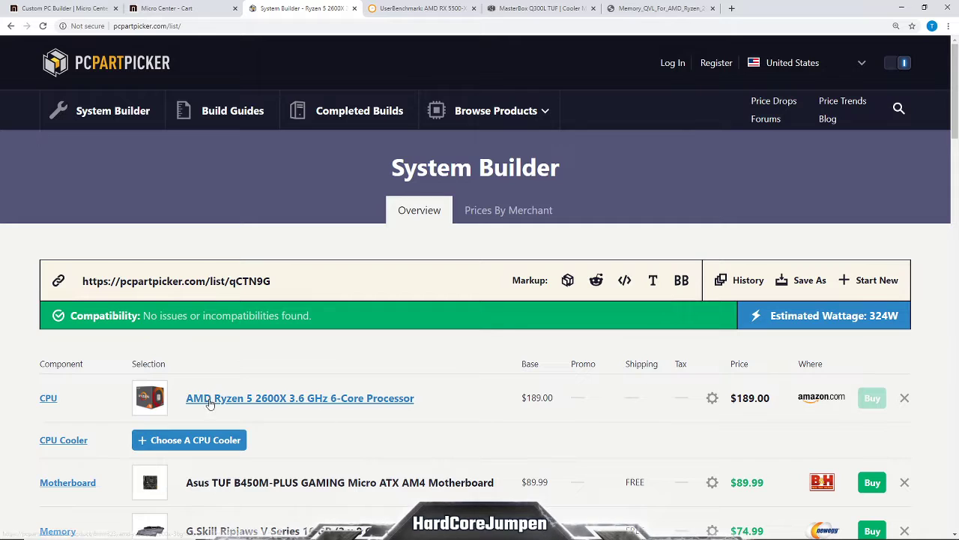
Review the selected components and their prices in the System Builder parts list, from the CPU down to the power supply.
scroll(564, 396, "down", 3)
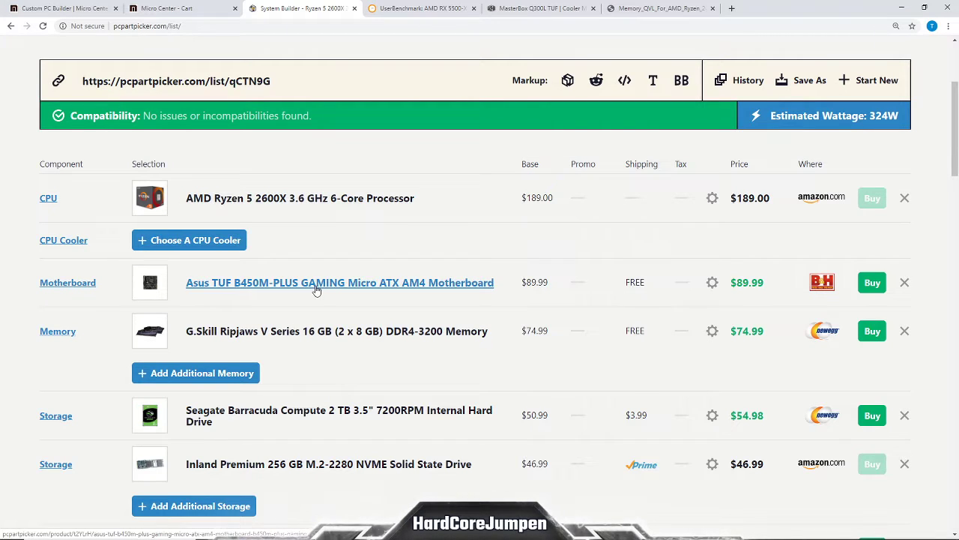
scroll(316, 291, "down", 1)
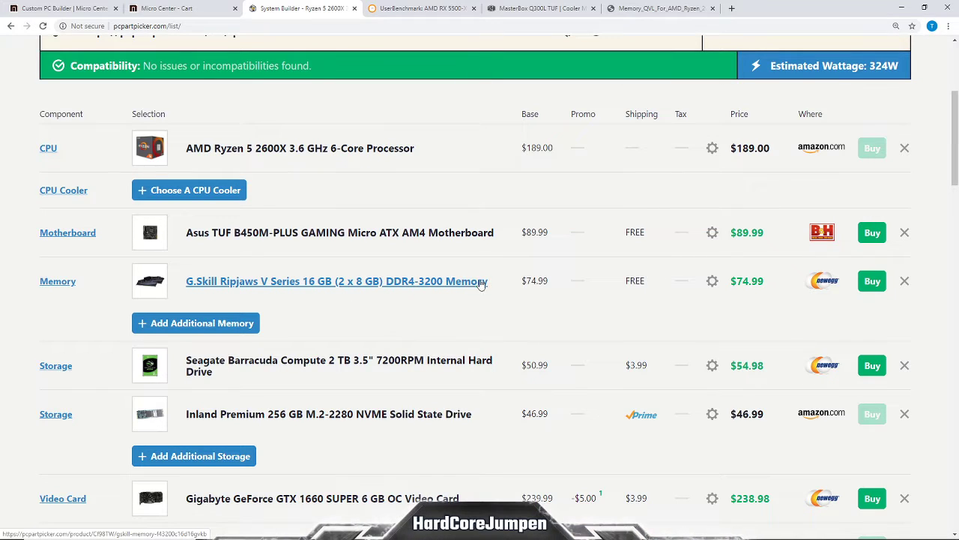
scroll(487, 280, "down", 2)
scroll(418, 263, "down", 2)
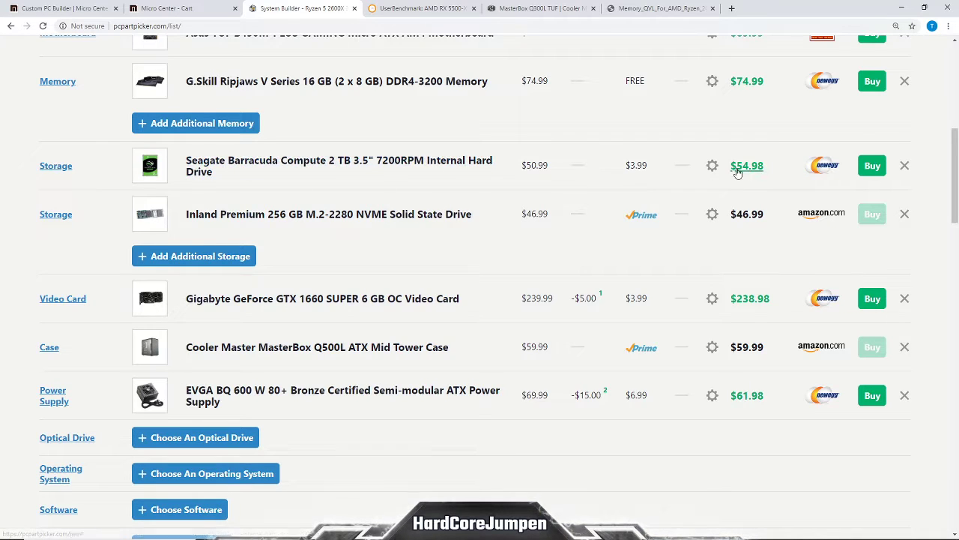
scroll(184, 200, "down", 2)
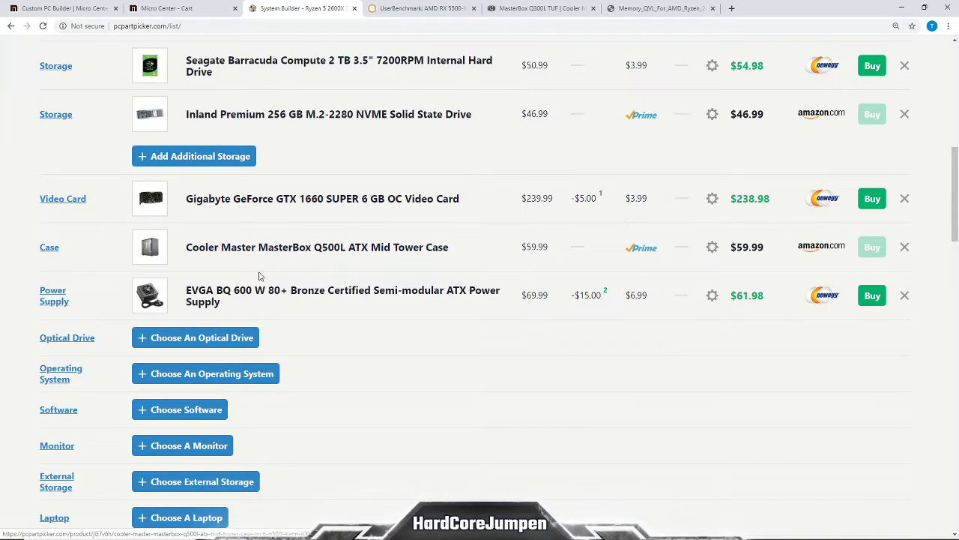
scroll(225, 255, "down", 1)
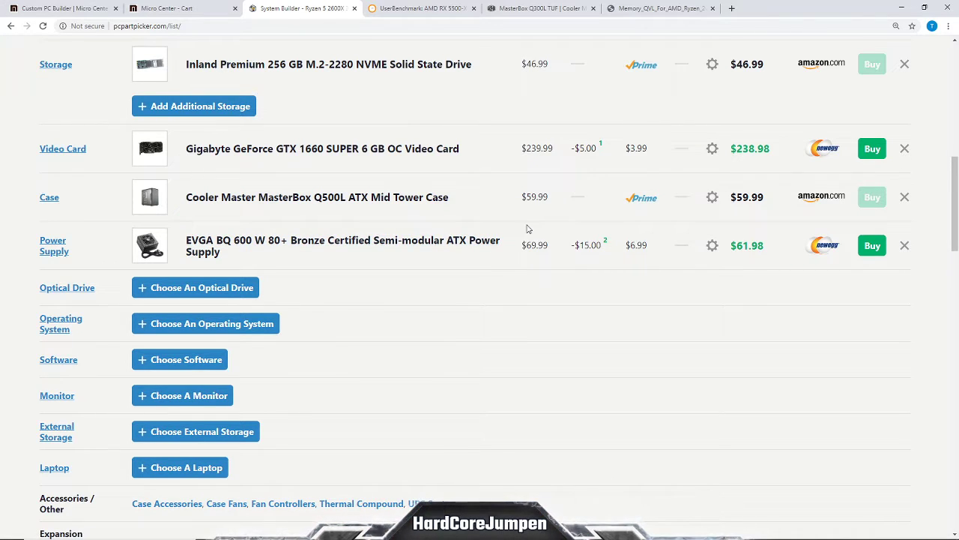
scroll(567, 240, "down", 3)
scroll(568, 240, "up", 7)
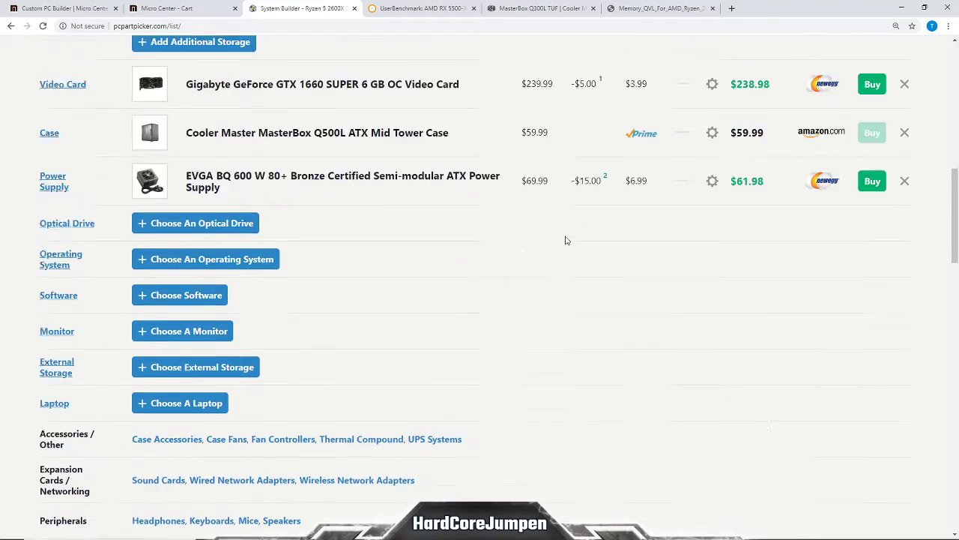
scroll(567, 240, "up", 4)
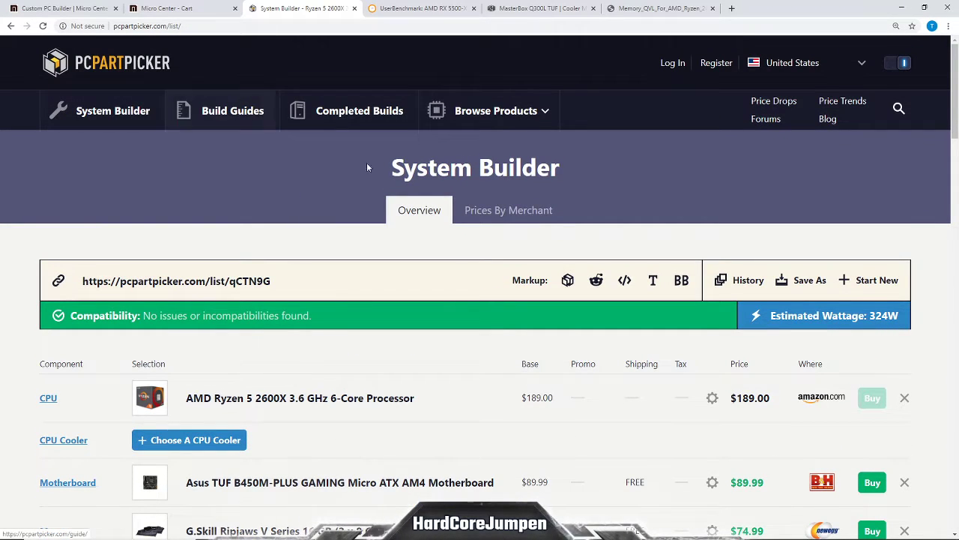
Read the Compatibility Notes below the parts list, highlighting the note about physical dimension restrictions.
scroll(548, 267, "down", 6)
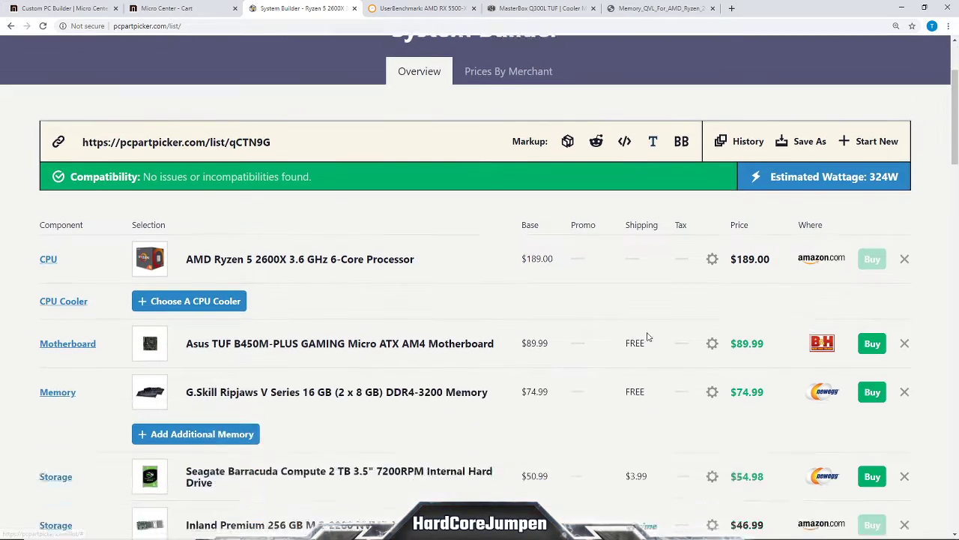
scroll(529, 326, "up", 5)
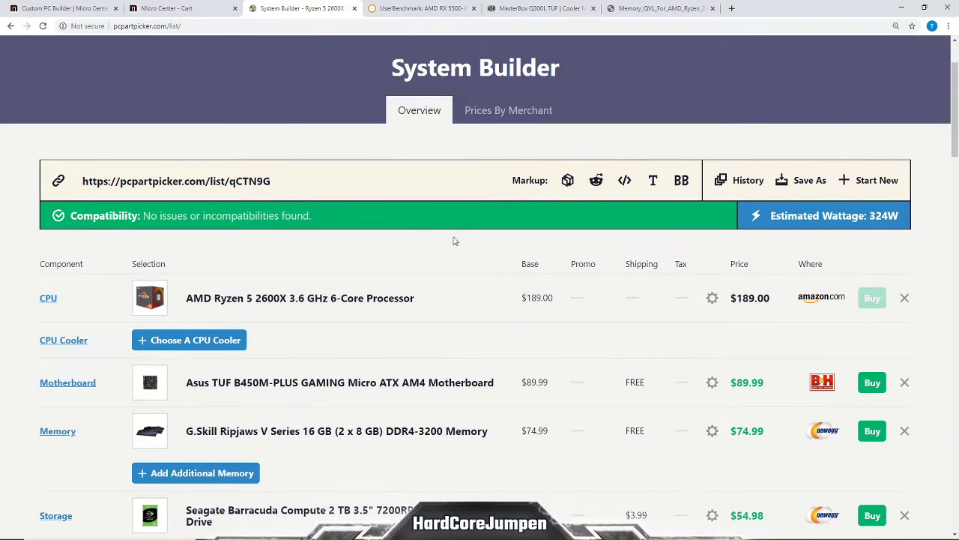
scroll(453, 241, "down", 15)
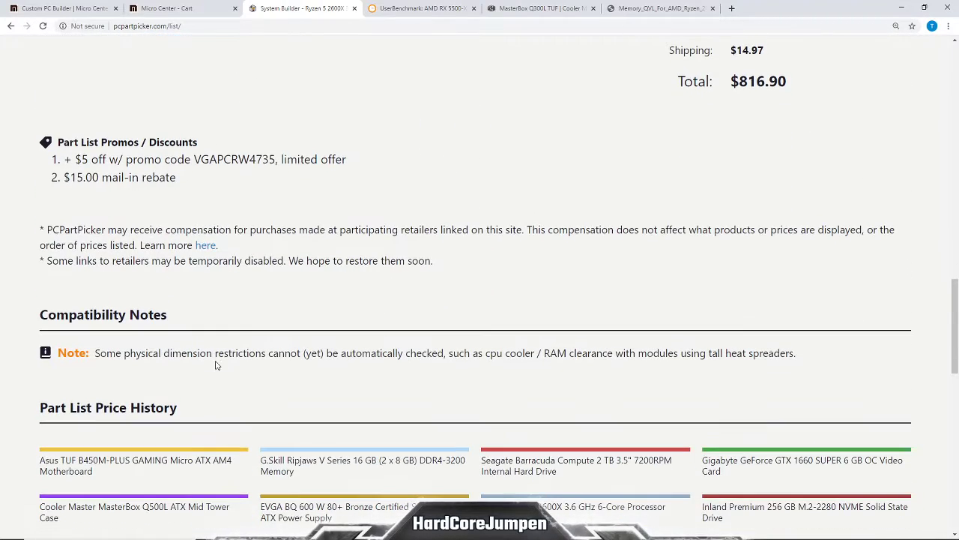
scroll(66, 343, "down", 1)
left_click_drag(145, 255, 768, 255)
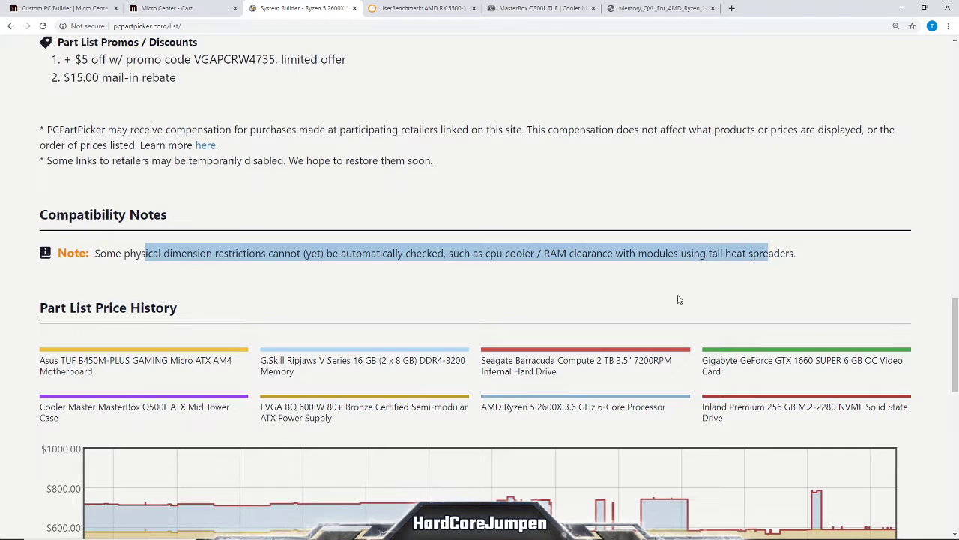
Go back to the component list and examine the Asus TUF B450M-PLUS GAMING motherboard entry.
scroll(586, 312, "up", 3)
scroll(586, 312, "up", 8)
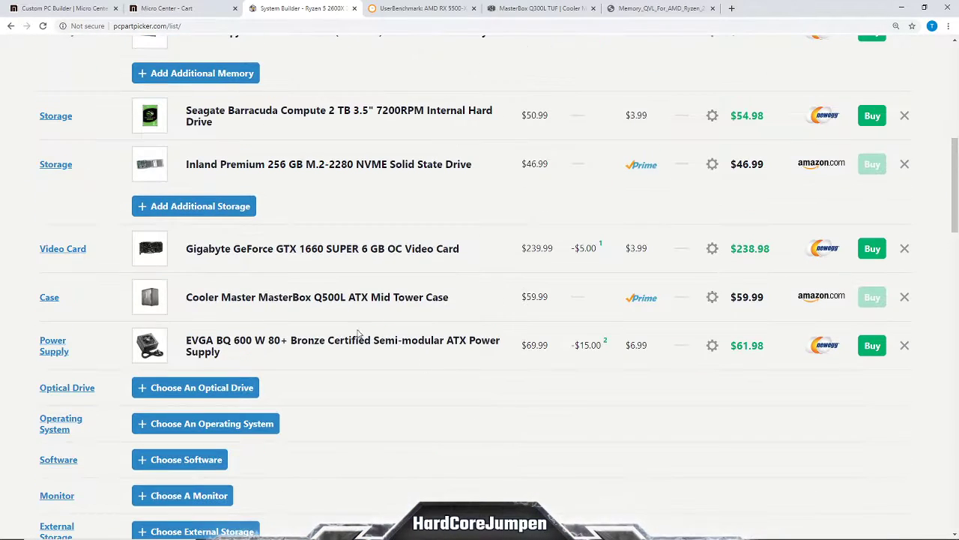
scroll(384, 296, "up", 2)
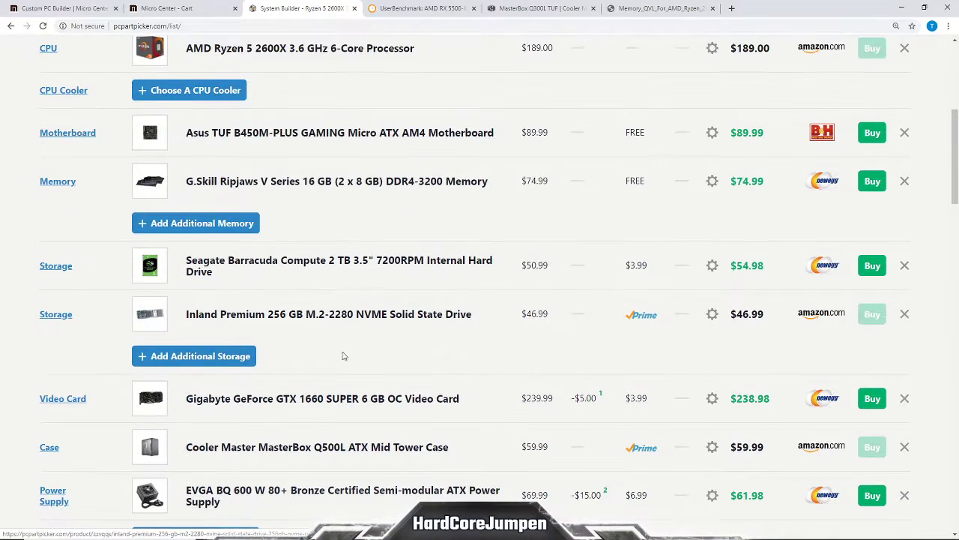
scroll(297, 364, "up", 2)
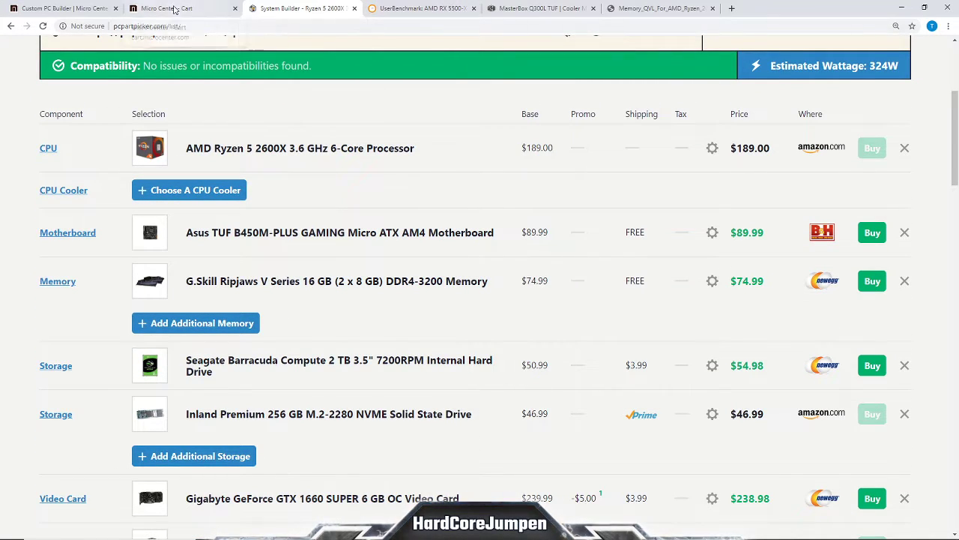
scroll(337, 180, "down", 3)
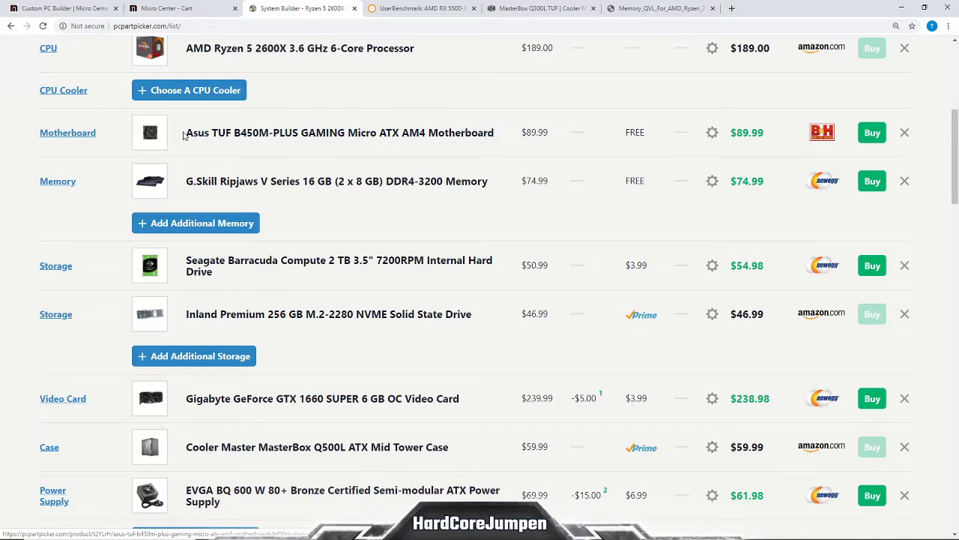
left_click_drag(187, 133, 501, 128)
left_click(501, 118)
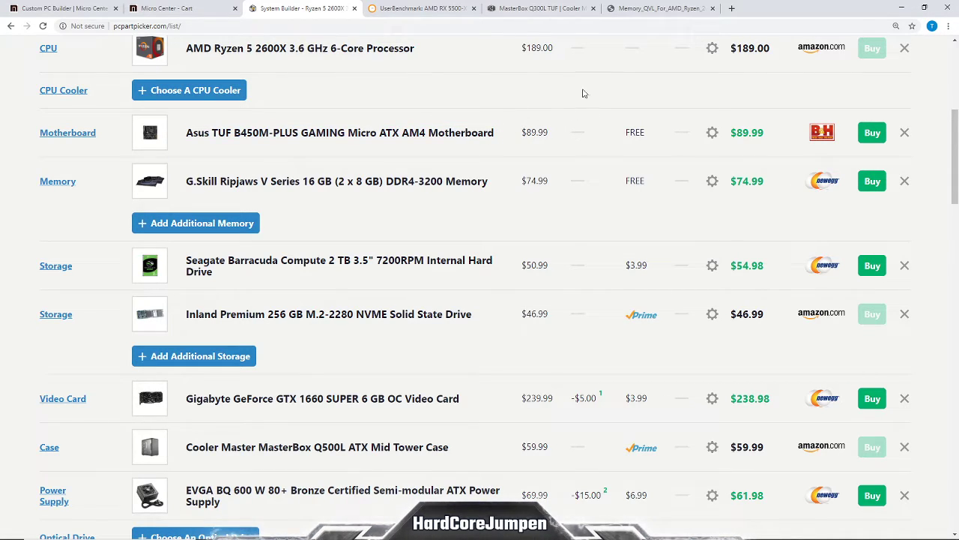
Check the memory QVL PDF for the motherboard, highlighting the G.SKILL F4-3200C16D-16GTZR part number and the entries just below it.
left_click(644, 9)
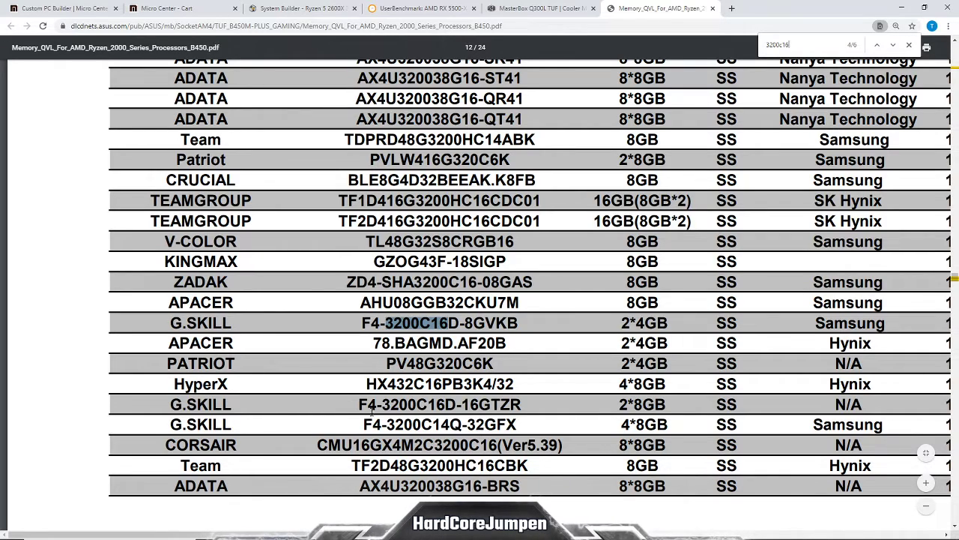
left_click_drag(378, 404, 541, 403)
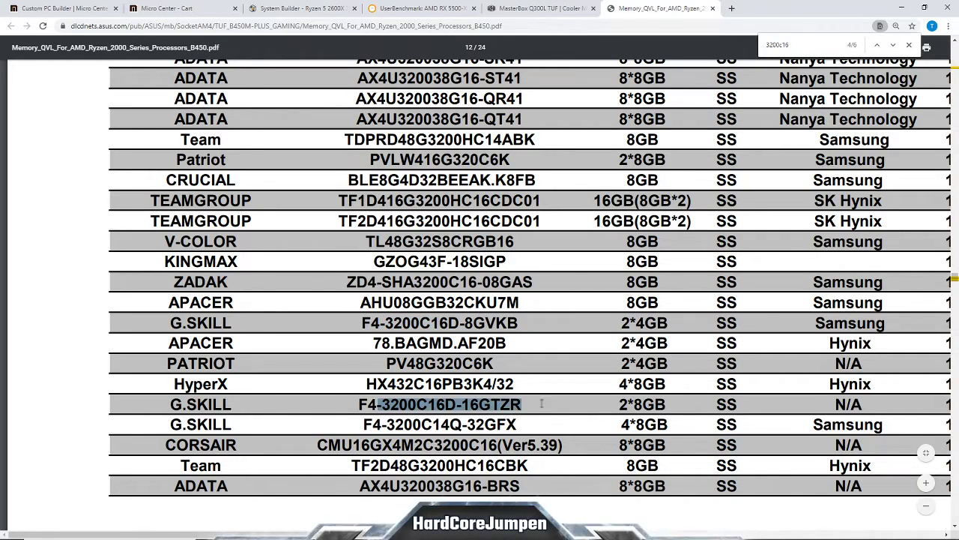
left_click_drag(388, 424, 577, 445)
left_click(612, 416)
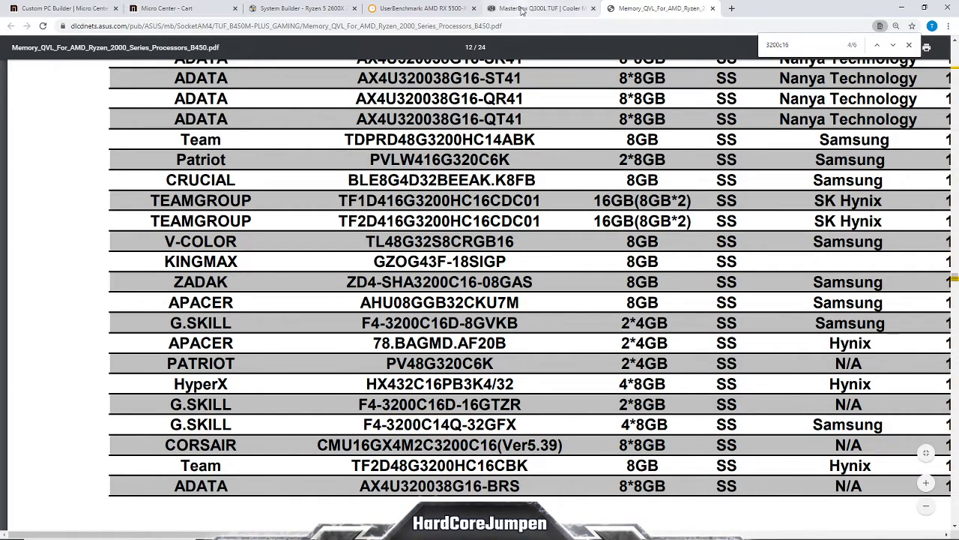
Look over the Micro Center cart's order summary and its first items.
left_click(177, 10)
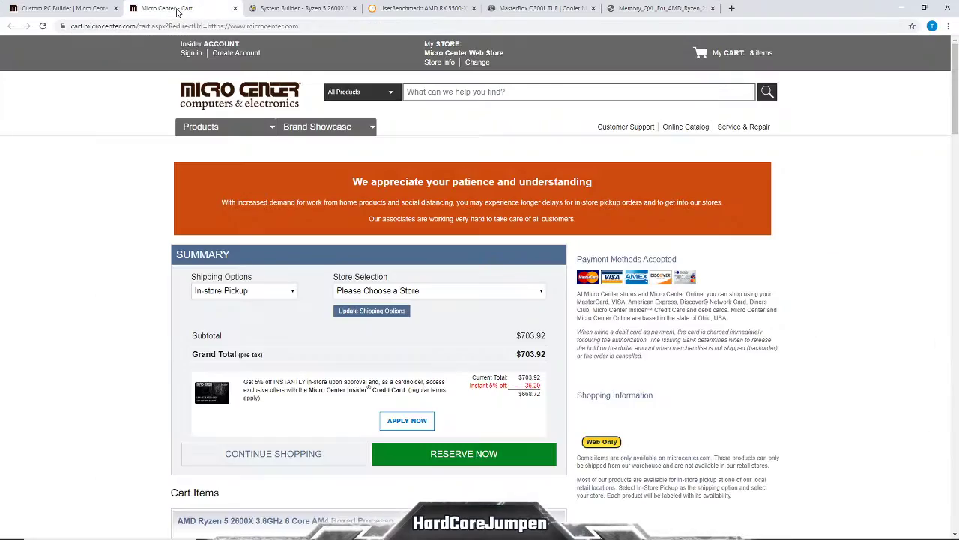
scroll(30, 307, "down", 7)
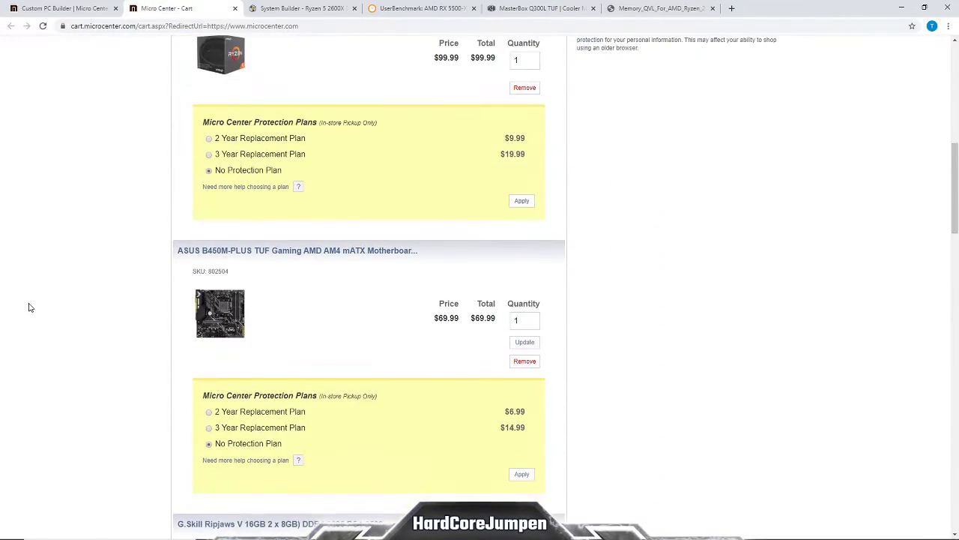
scroll(30, 307, "up", 7)
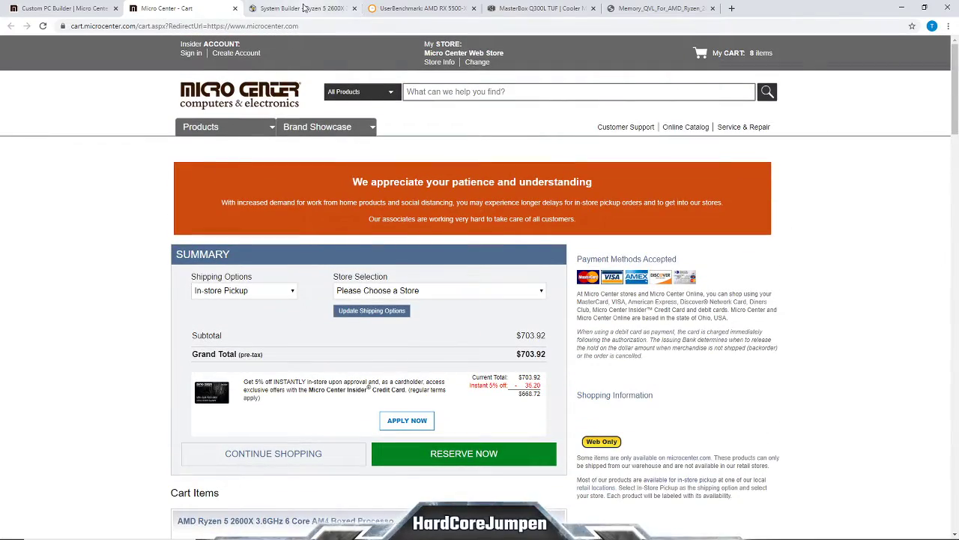
Open the Cooler Master MasterBox Q500L product page from the PCPartPicker list and enlarge the photo of the open cable-management side.
left_click(300, 9)
scroll(264, 359, "down", 3)
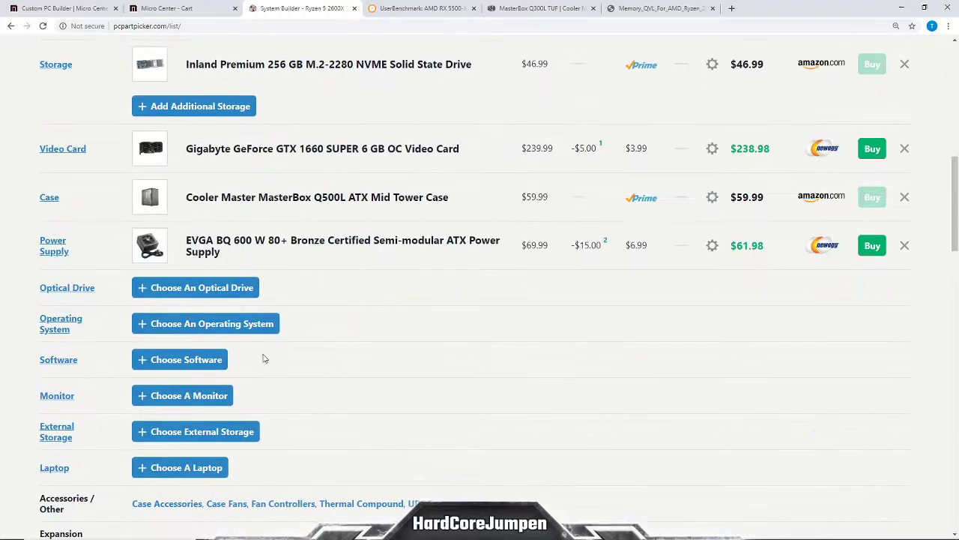
left_click(166, 213)
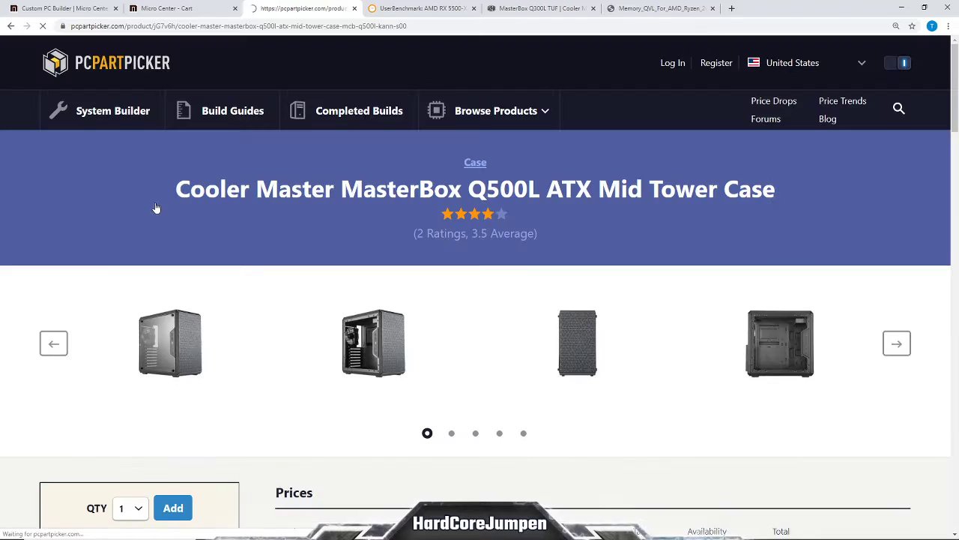
left_click(897, 344)
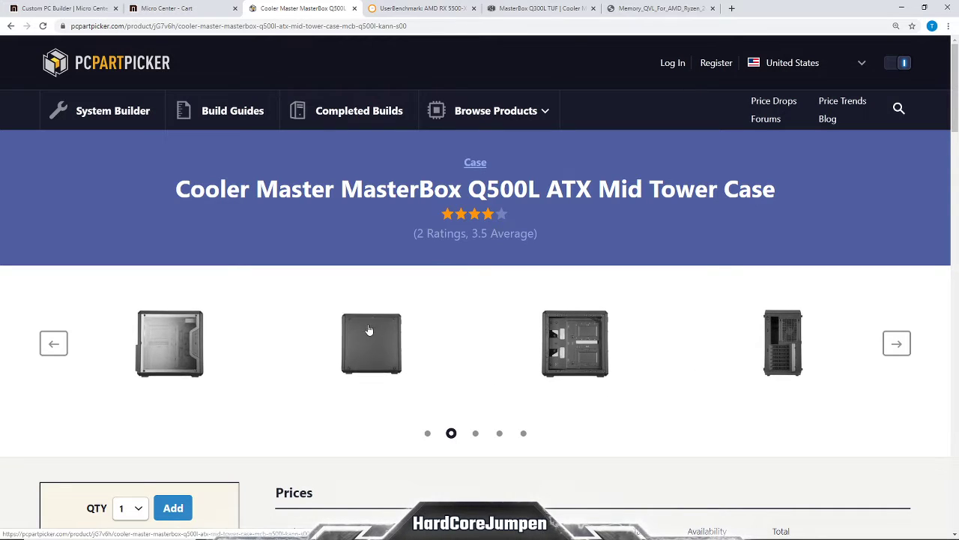
left_click(575, 344)
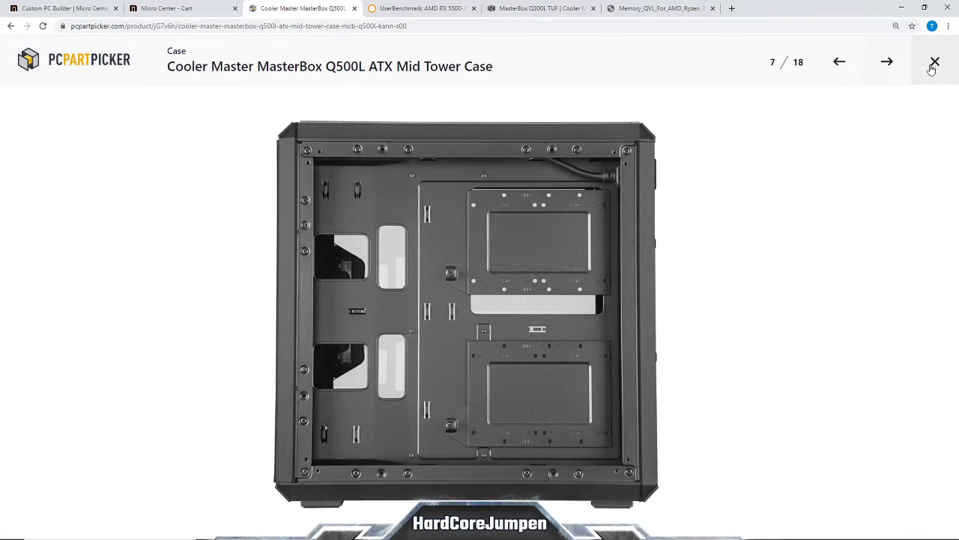
Page through the enlarged Q500L case photos from photo 7 to photo 16, examining the panels, dust covers and interior.
left_click(908, 67)
left_click(902, 68)
left_click(902, 68)
left_click(904, 69)
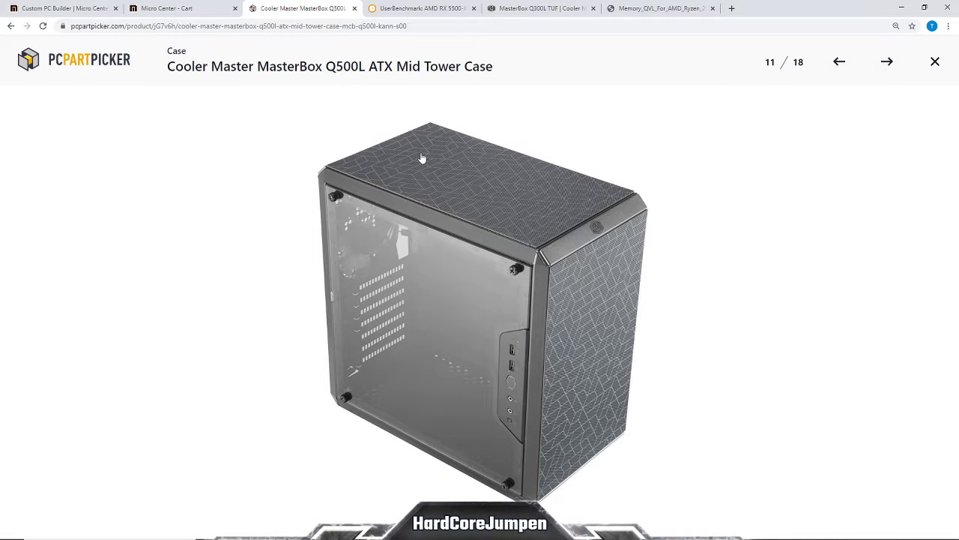
left_click(884, 65)
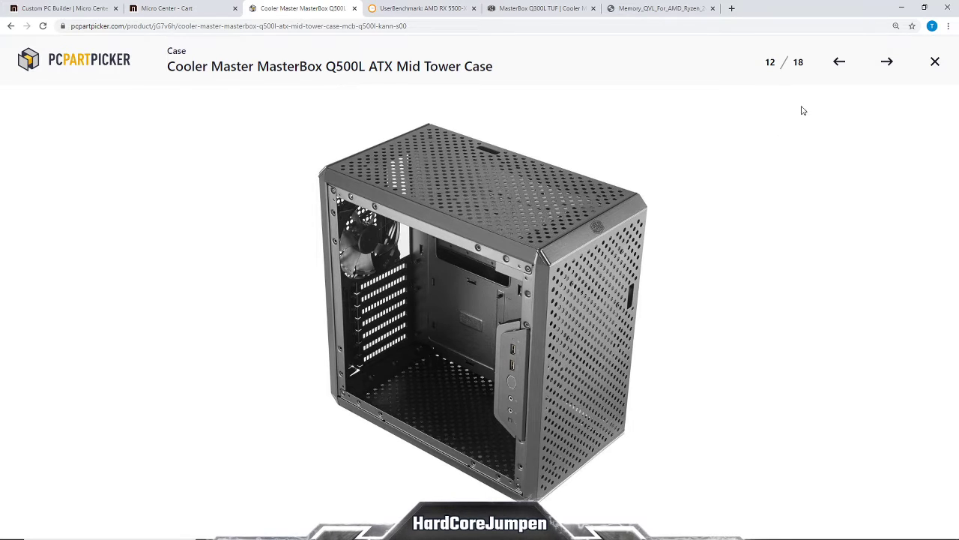
left_click(886, 63)
left_click(887, 63)
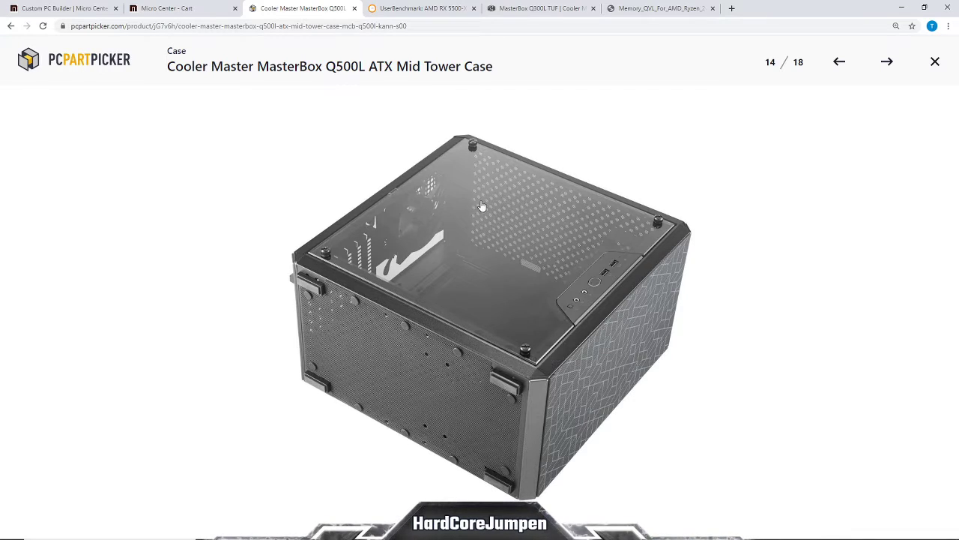
left_click(896, 74)
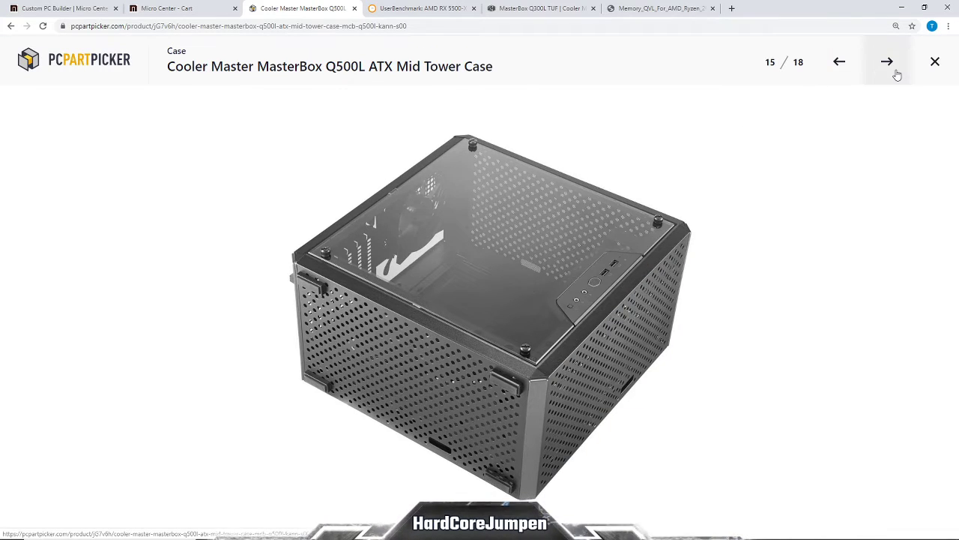
left_click(893, 75)
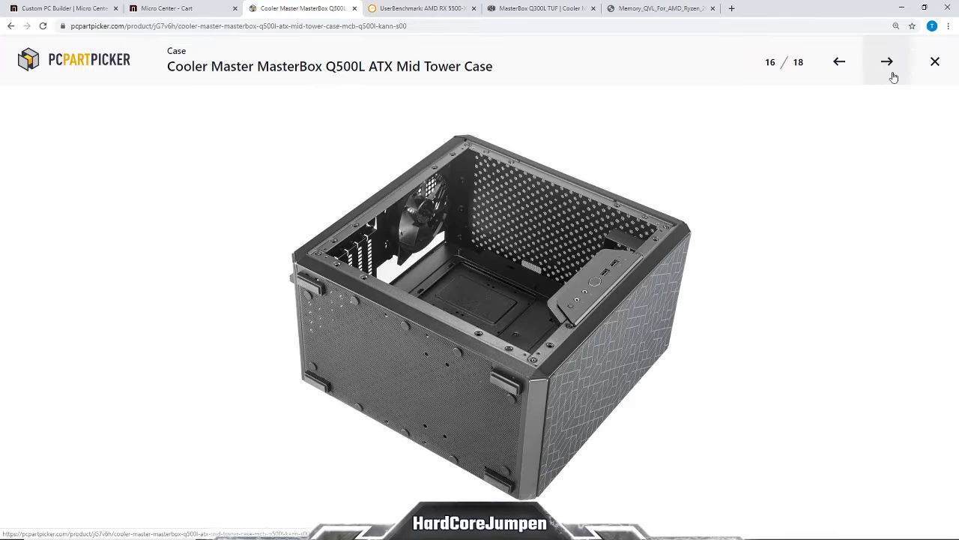
Compare photos 16 and 17 for the front I/O panel's mounting position, and view the last case photo.
left_click(888, 66)
left_click(850, 78)
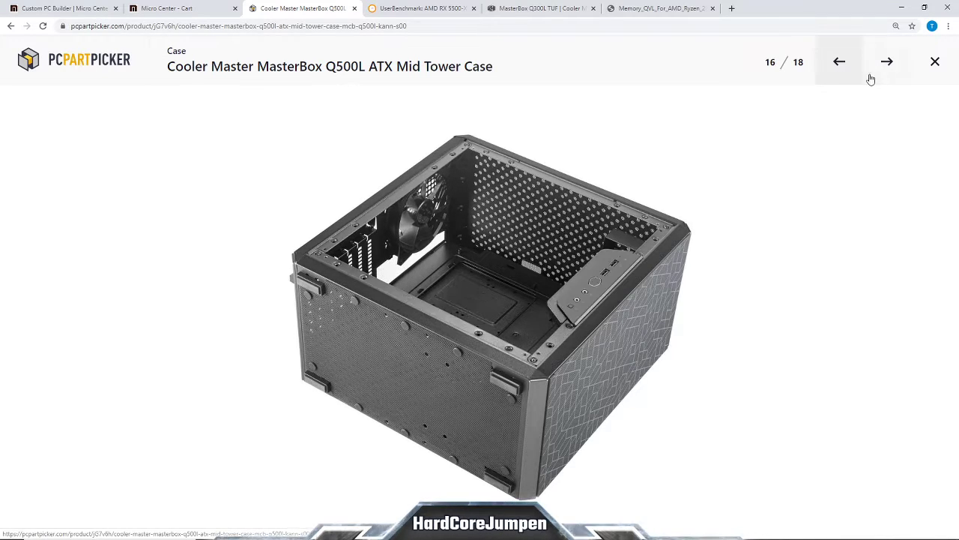
left_click(877, 78)
left_click(845, 75)
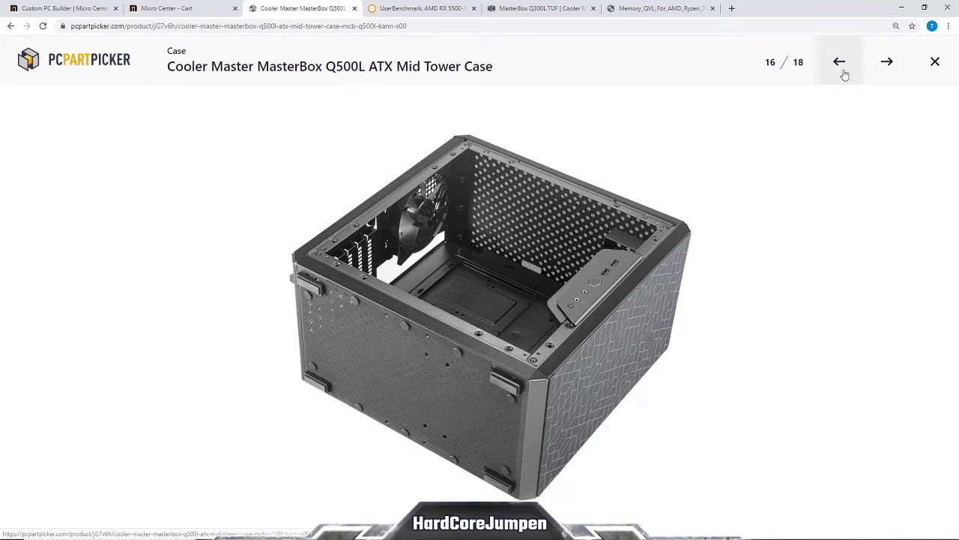
left_click(884, 79)
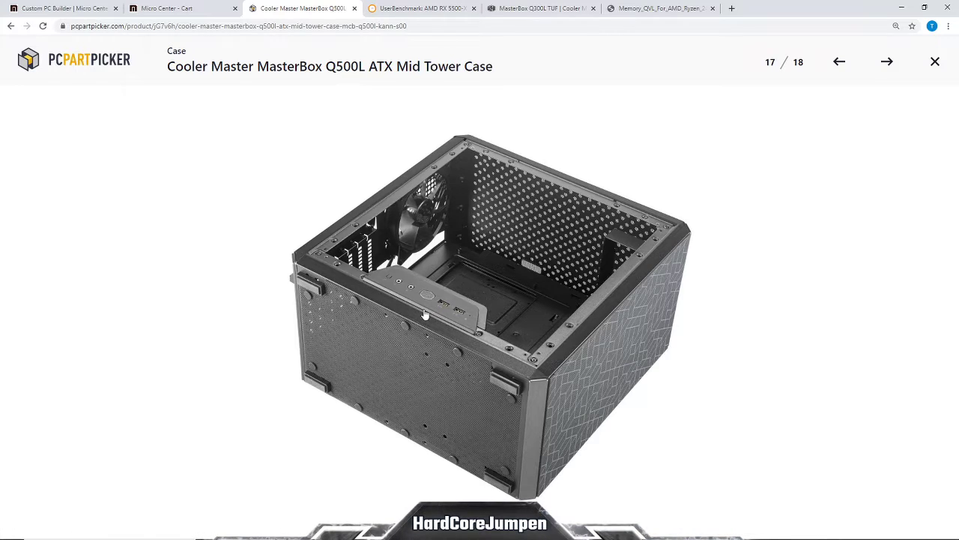
left_click(896, 81)
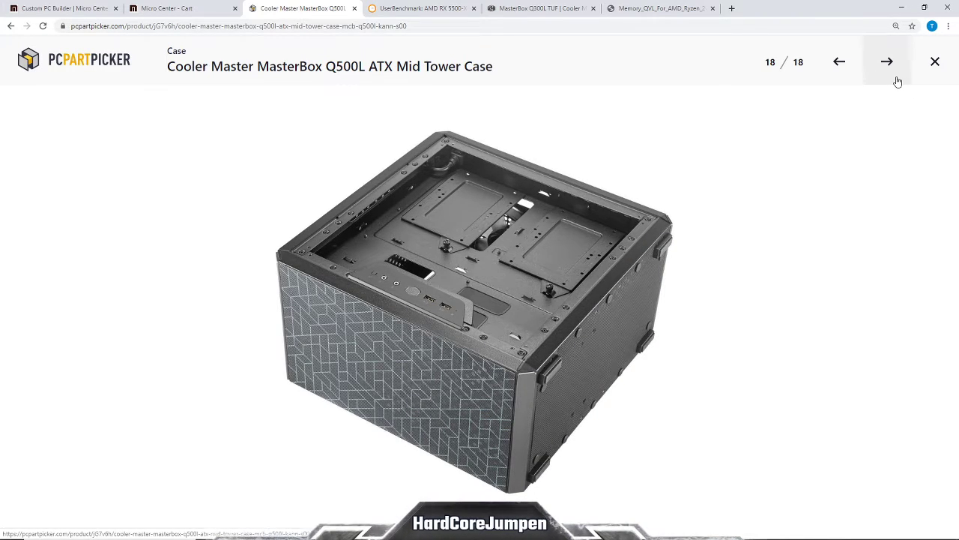
Close the enlarged Q500L case photos and return to the System Builder parts list.
left_click(935, 62)
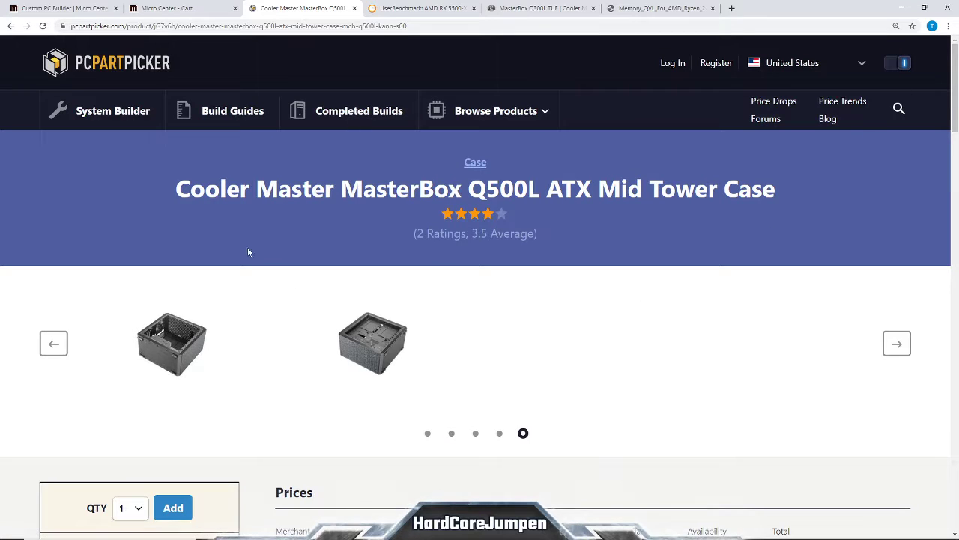
left_click(142, 112)
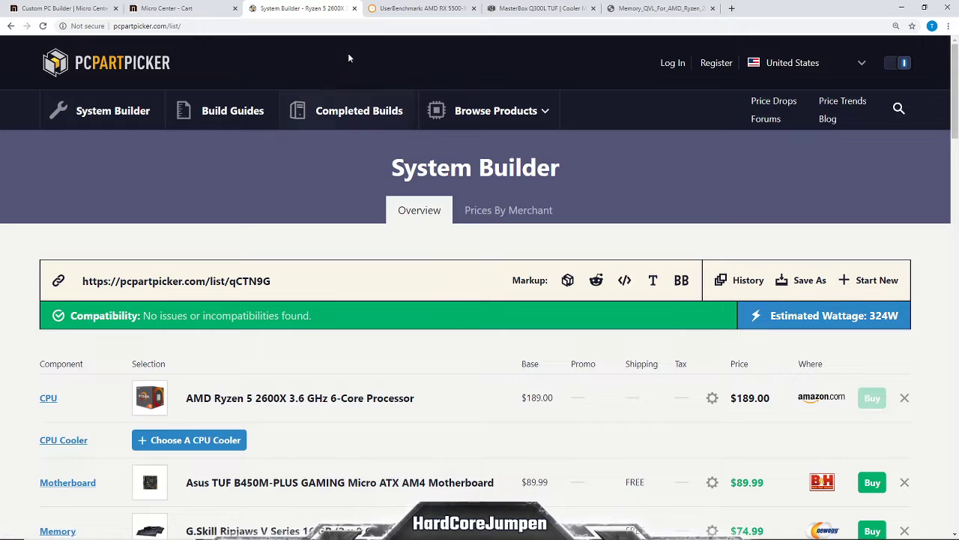
Look over the MasterBox Q300L TUF page's sections on the transparent side panel, cable routing space and magnetic dust filters.
left_click(543, 9)
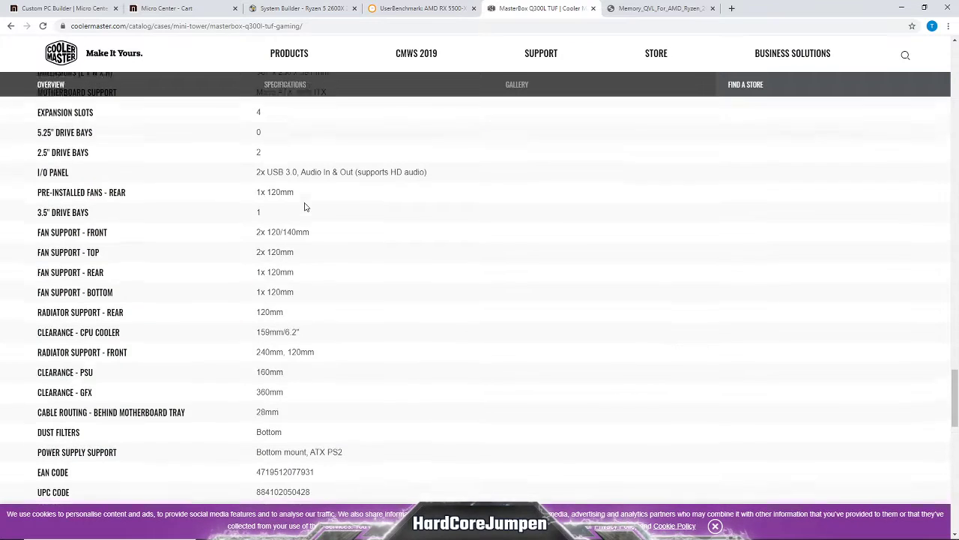
scroll(305, 207, "up", 3)
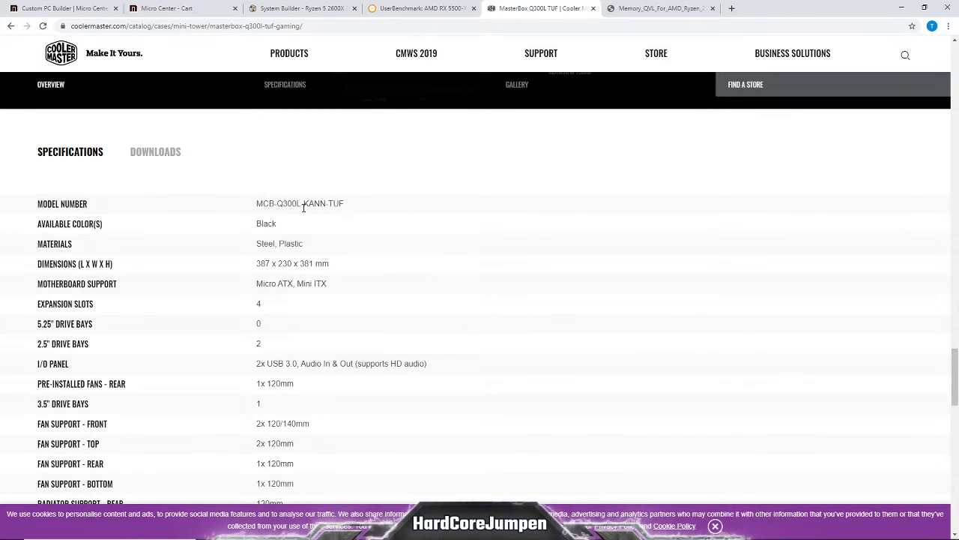
scroll(520, 188, "down", 1)
scroll(581, 426, "up", 8)
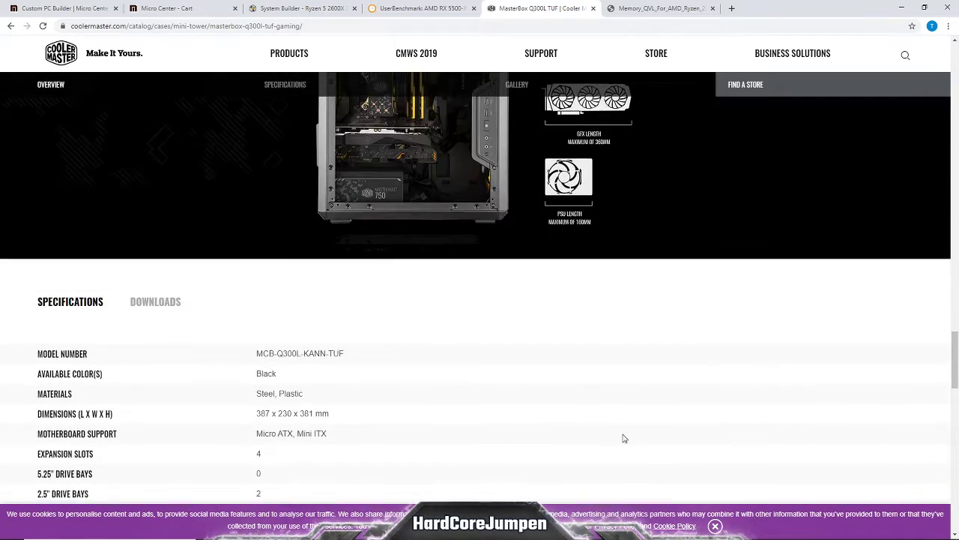
scroll(582, 426, "up", 3)
scroll(600, 420, "down", 1)
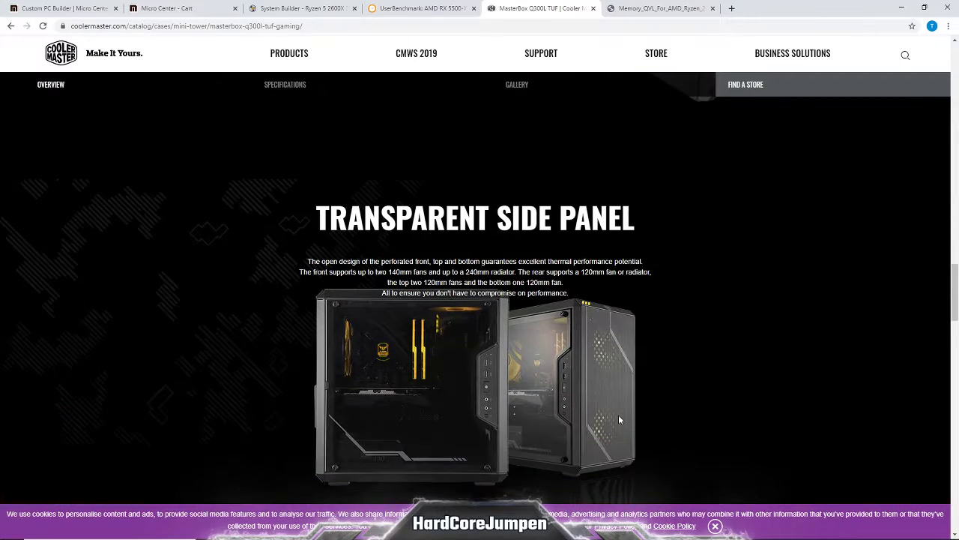
scroll(675, 405, "up", 5)
scroll(726, 391, "up", 5)
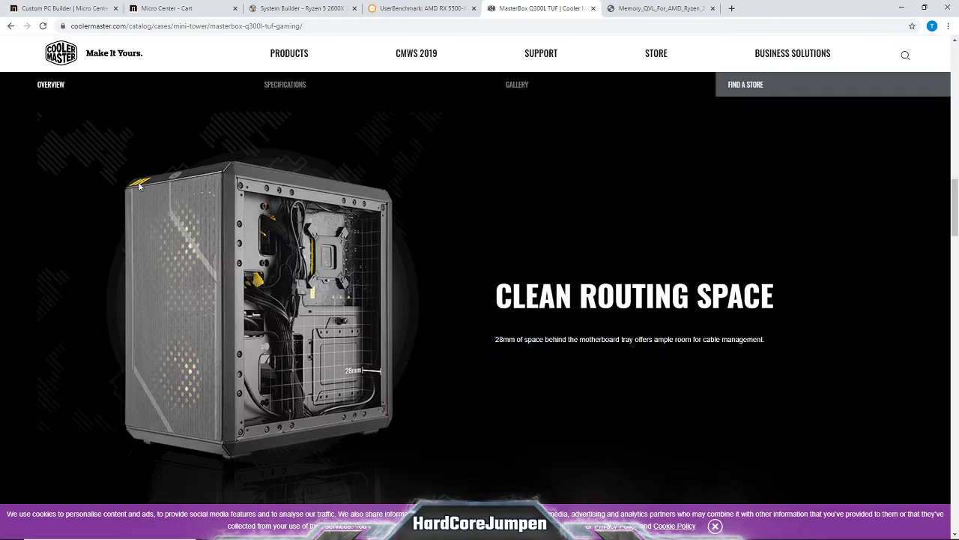
scroll(664, 276, "up", 4)
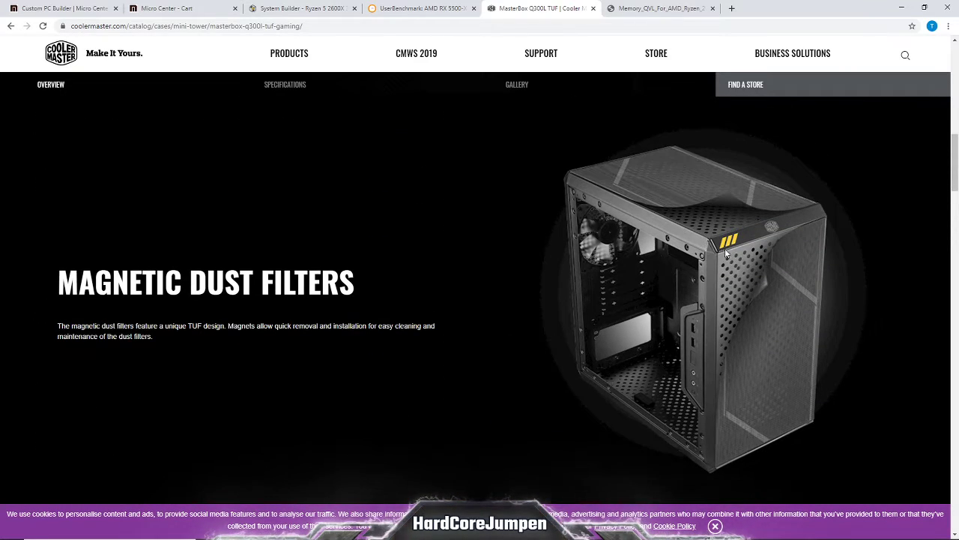
Check the fan support entries in the Q300L TUF specifications, highlighting the front fan row.
scroll(741, 358, "down", 15)
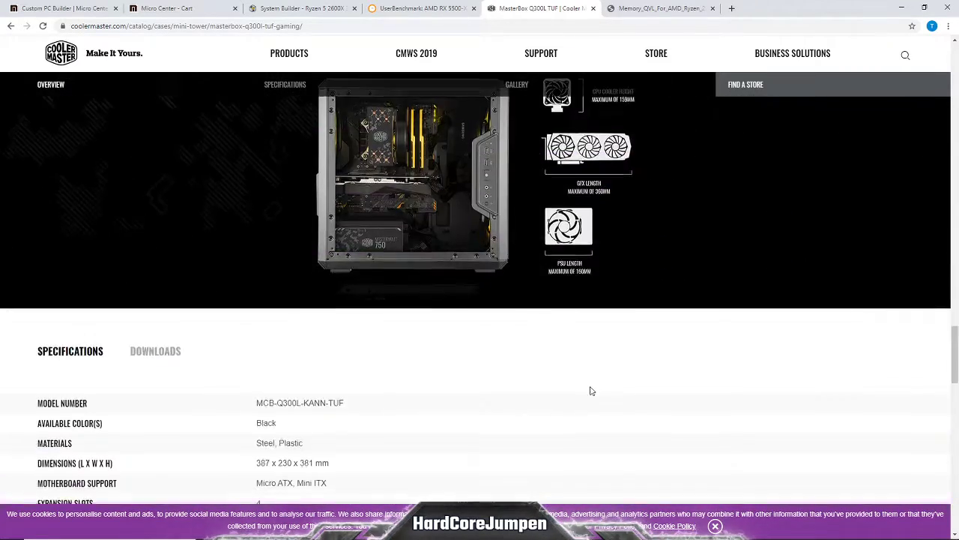
scroll(533, 367, "up", 4)
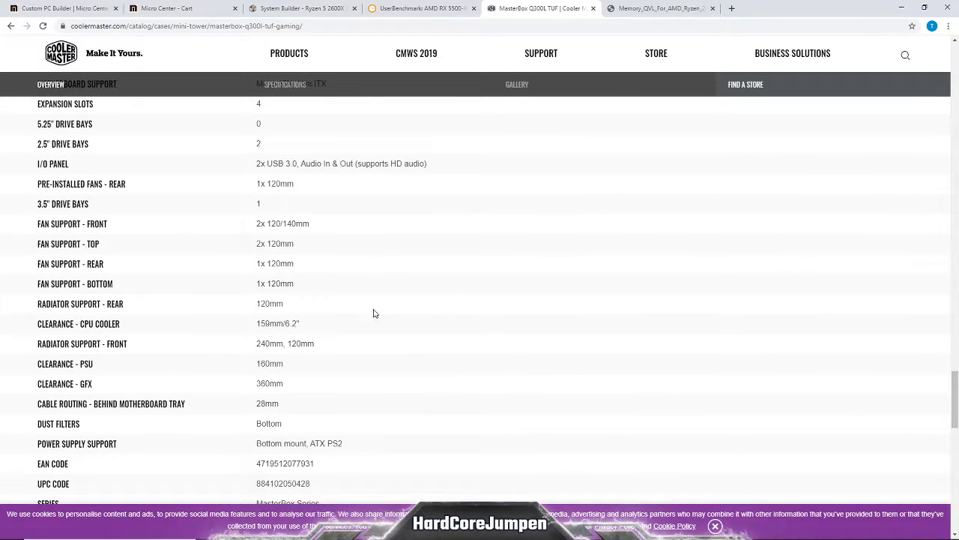
scroll(389, 334, "up", 1)
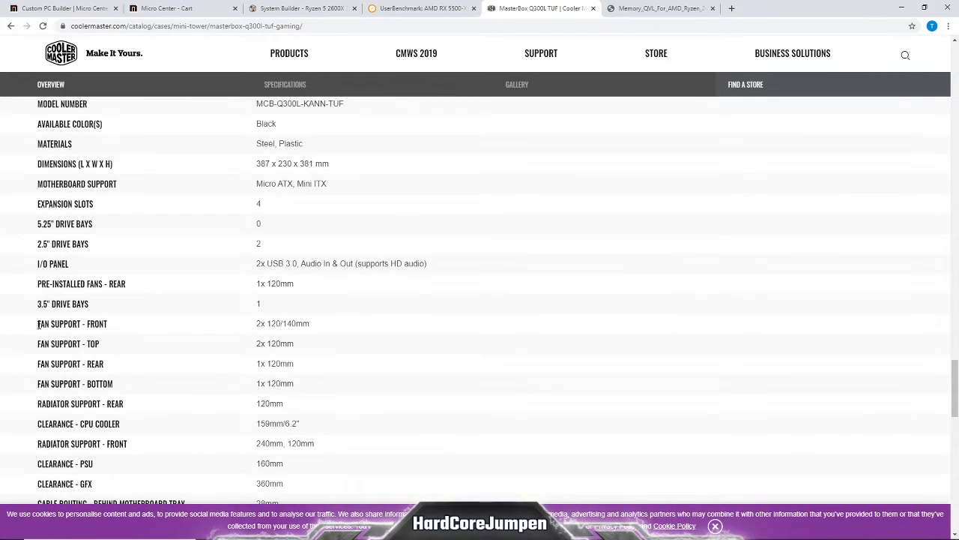
left_click_drag(38, 324, 178, 325)
left_click(260, 324)
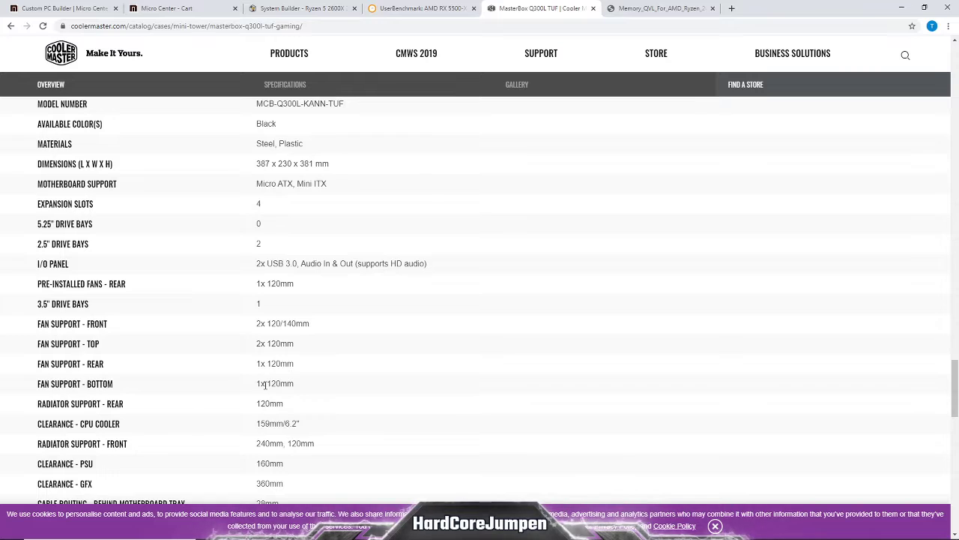
Read the Q300L TUF's radiator support and clearance specifications, highlighting the 240mm front radiator size.
scroll(64, 390, "down", 3)
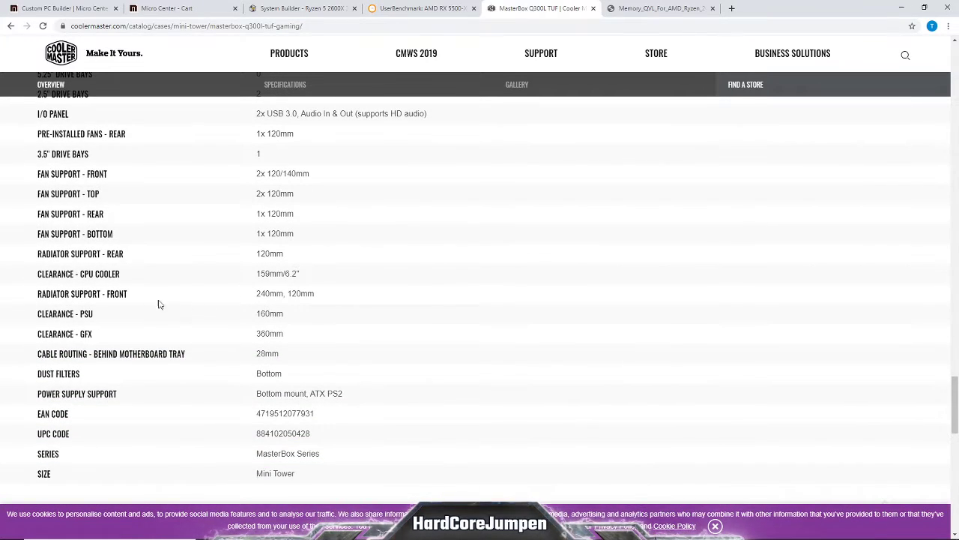
left_click_drag(257, 293, 286, 293)
left_click(328, 300)
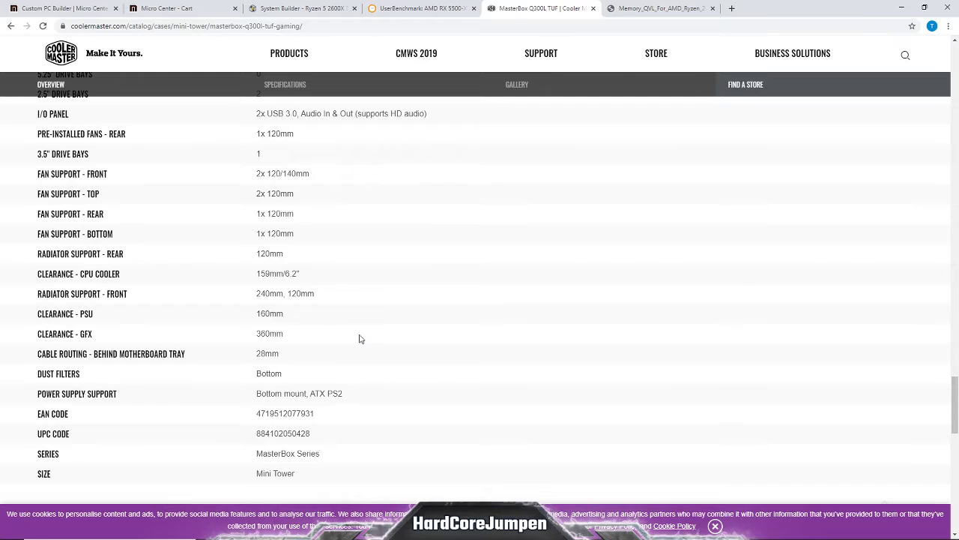
Look over the core components and total cost in Micro Center's Custom PC Builder.
scroll(381, 349, "up", 2)
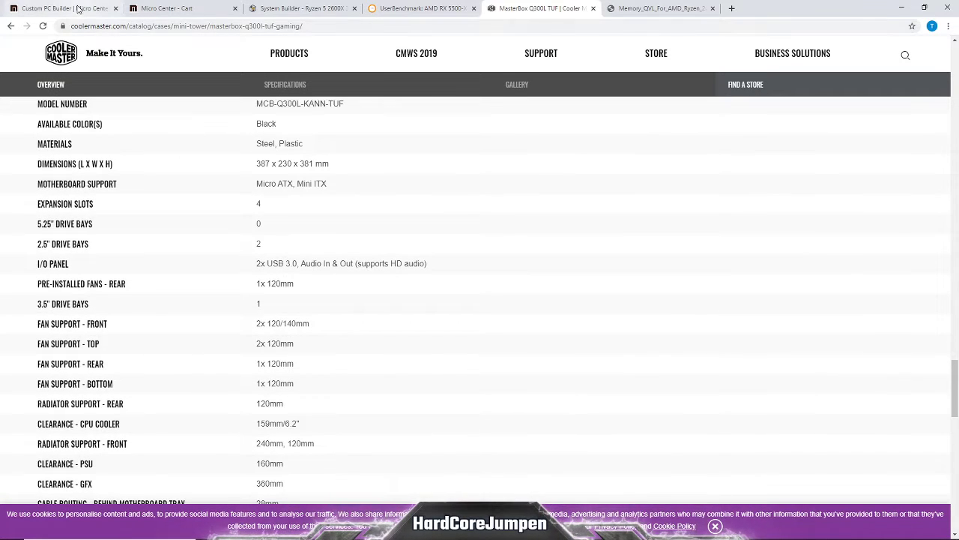
left_click(87, 9)
scroll(60, 332, "down", 3)
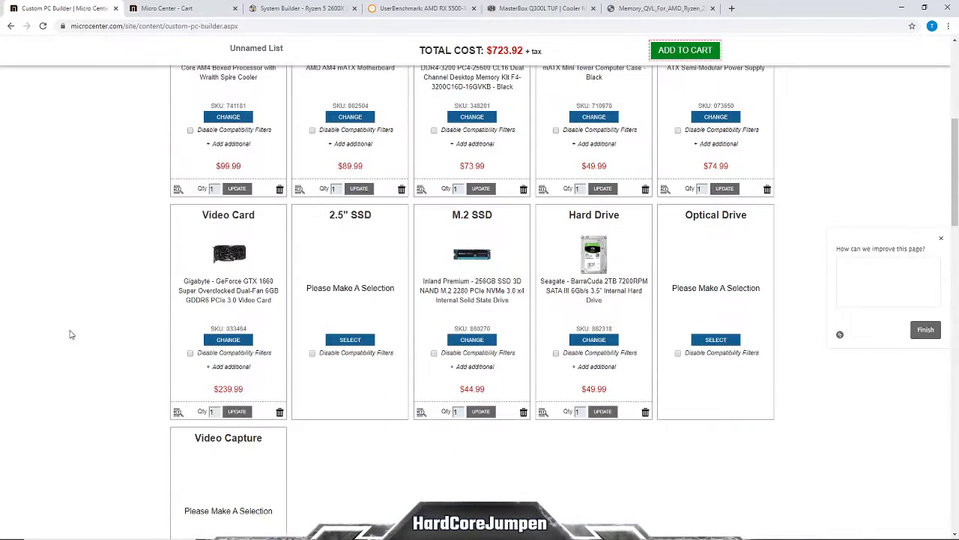
scroll(71, 334, "up", 2)
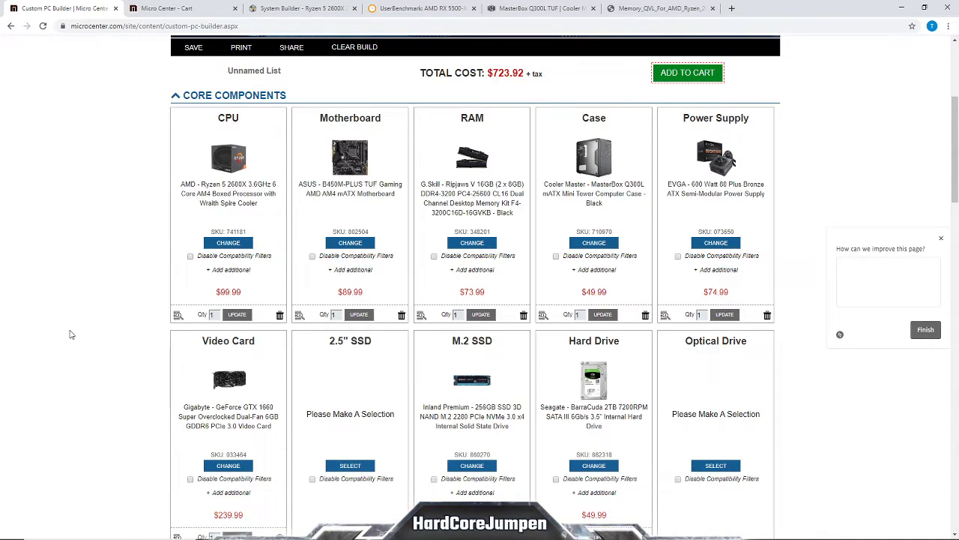
Recheck the front and top fan support and the front radiator sizes in the Q300L TUF specifications, highlighting each.
left_click(540, 9)
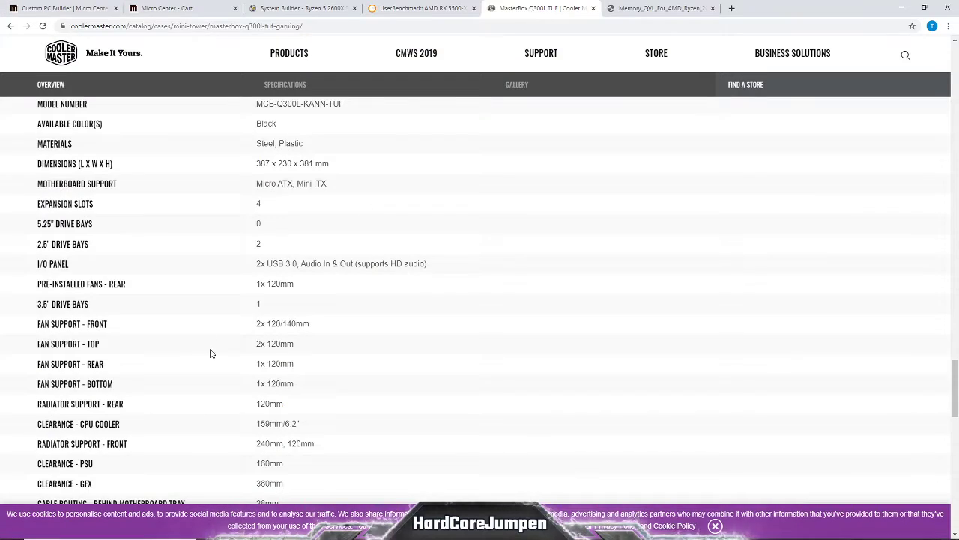
left_click_drag(240, 331, 389, 335)
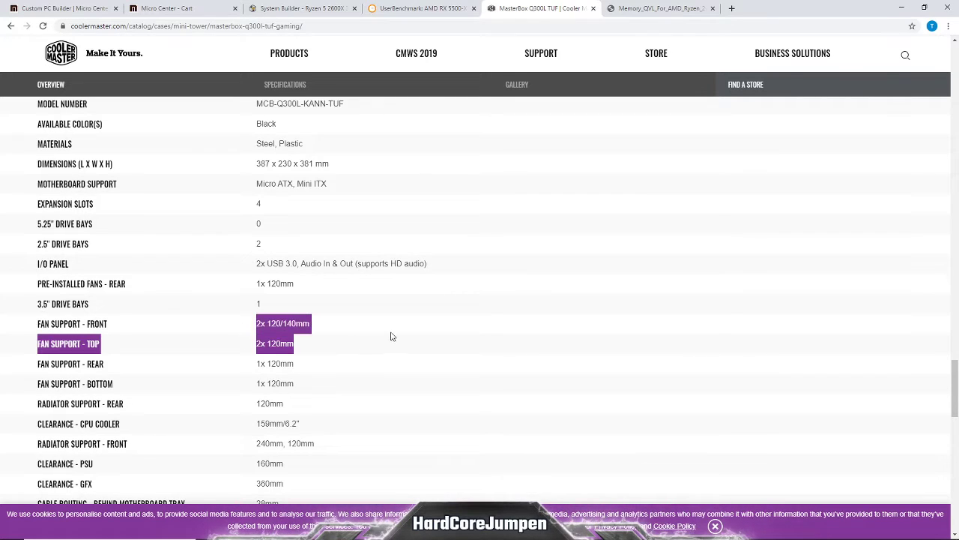
left_click(361, 355)
scroll(261, 441, "down", 1)
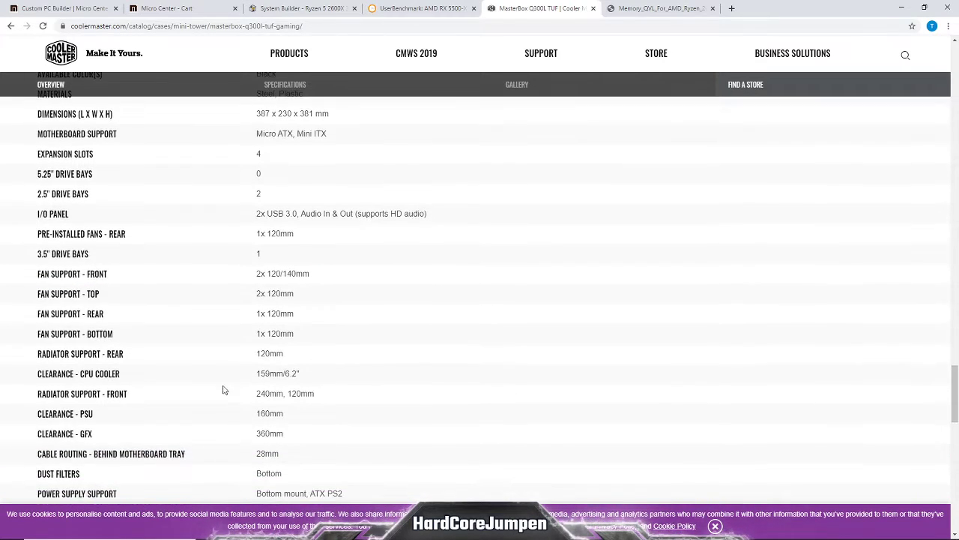
left_click_drag(243, 395, 346, 392)
left_click(377, 402)
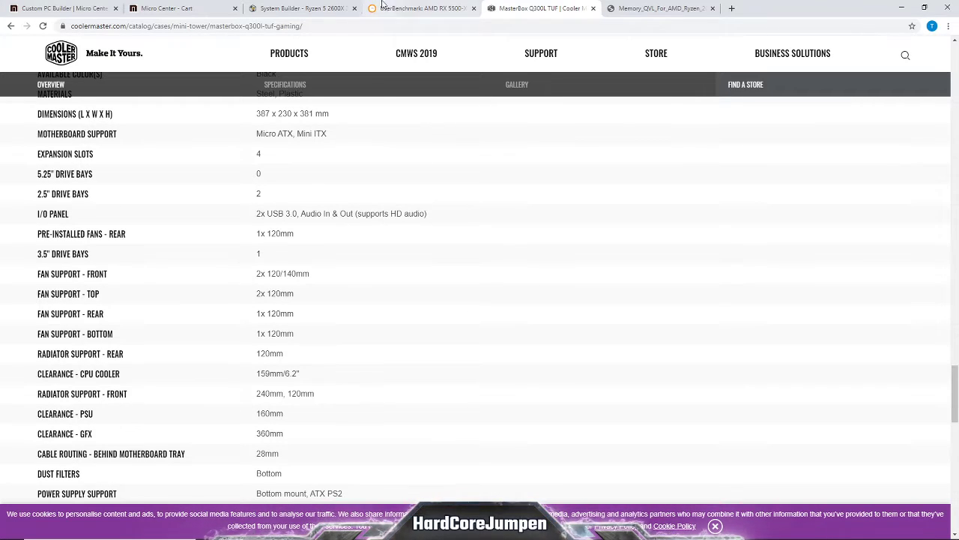
Review the storage, video card, case and power supply entries in the PCPartPicker parts list.
left_click(411, 9)
left_click(300, 8)
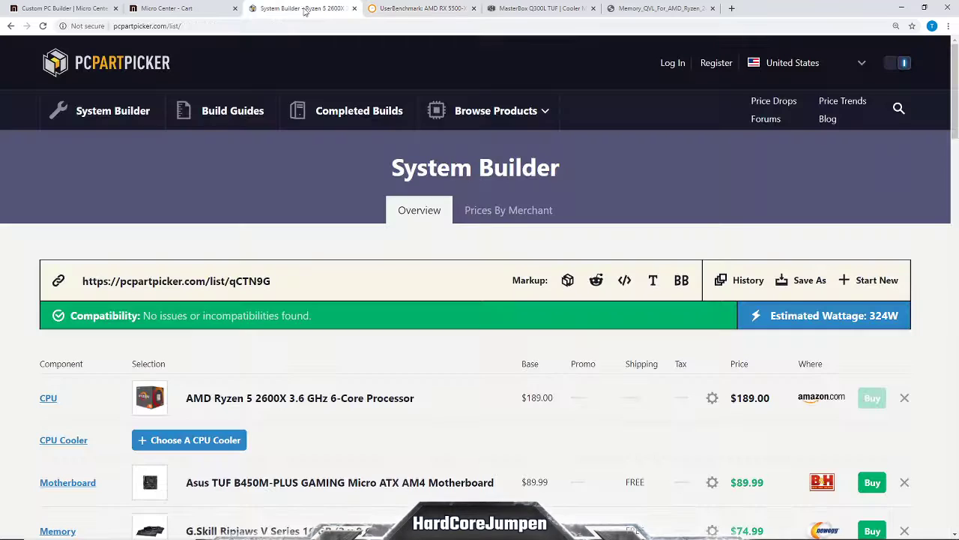
scroll(152, 367, "down", 6)
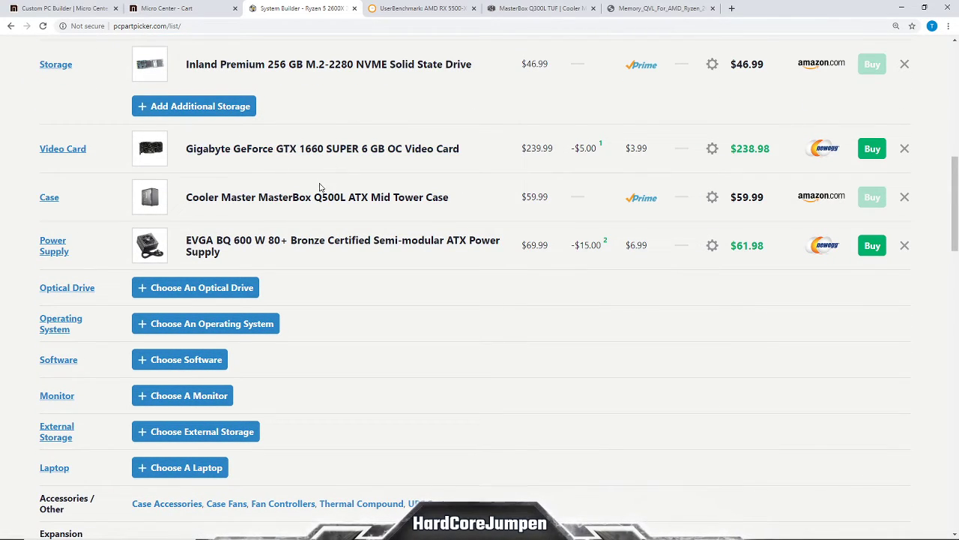
Compare the prices and effective speed of the GTX 1660S (Super) and RX 5500-XT on UserBenchmark.
left_click(426, 8)
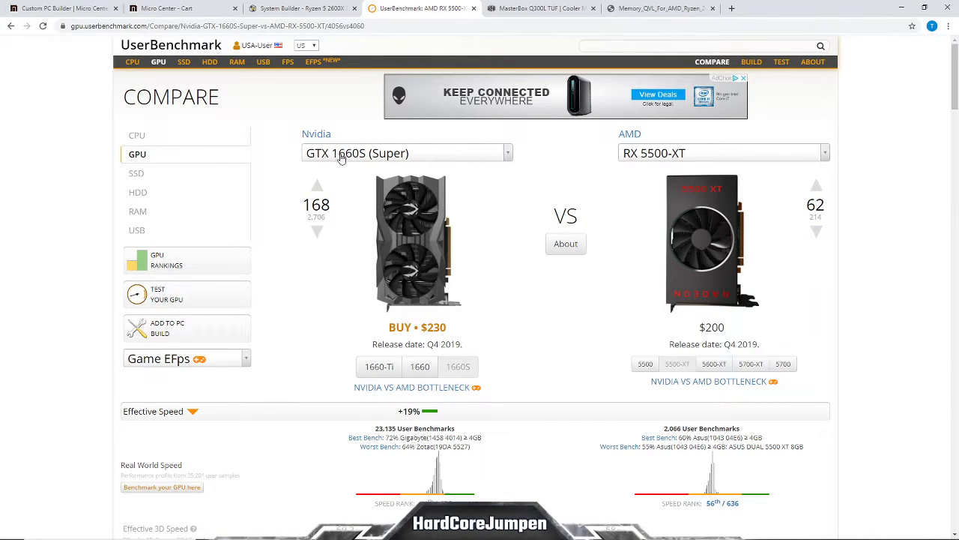
scroll(601, 271, "down", 2)
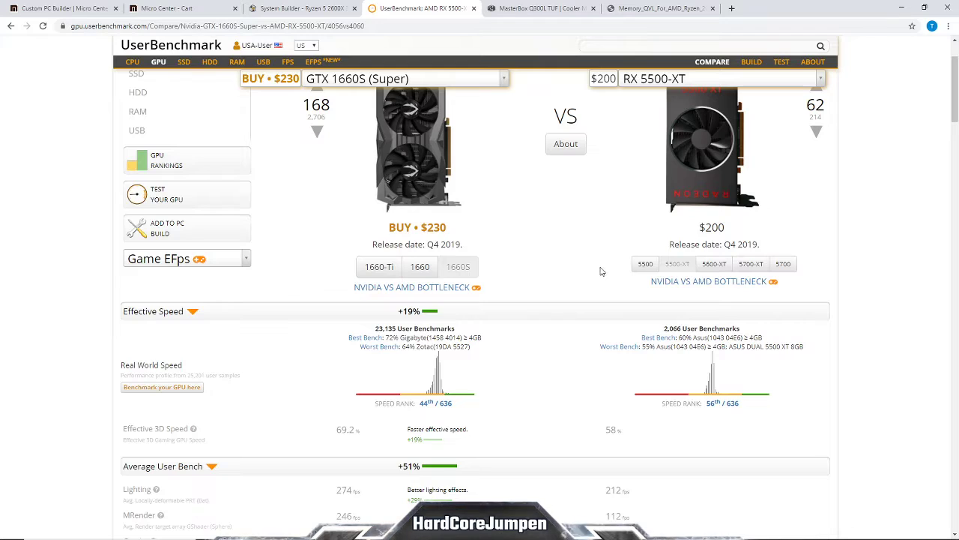
scroll(557, 278, "up", 2)
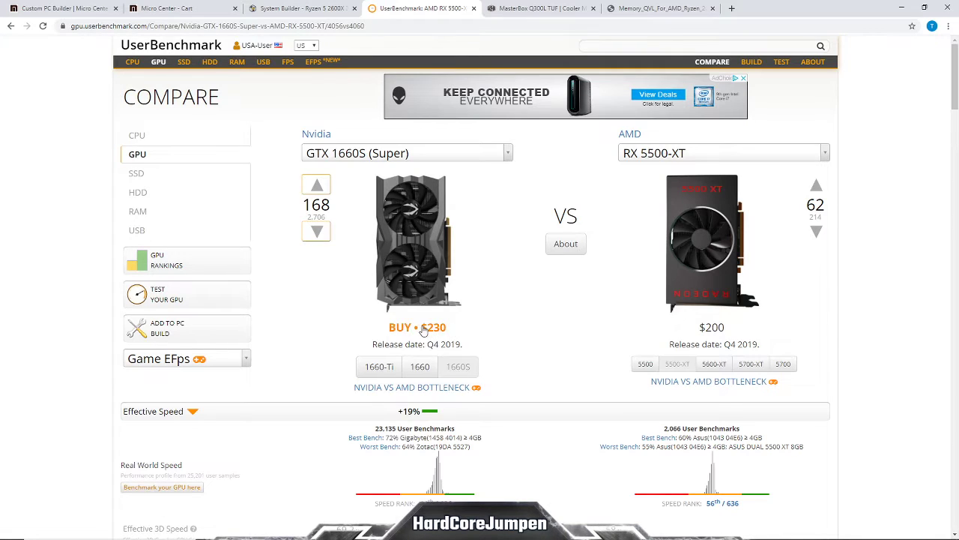
scroll(467, 276, "down", 1)
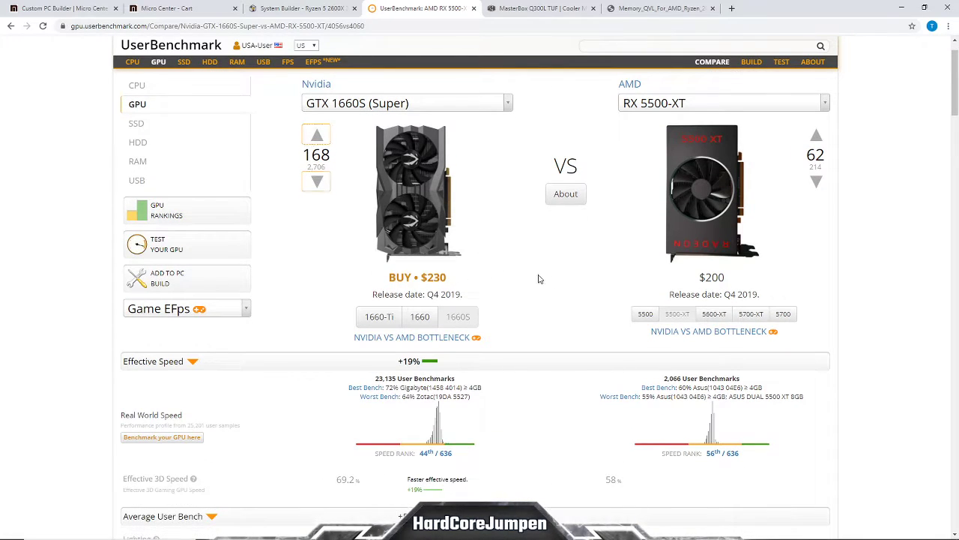
scroll(539, 278, "down", 4)
scroll(507, 186, "down", 1)
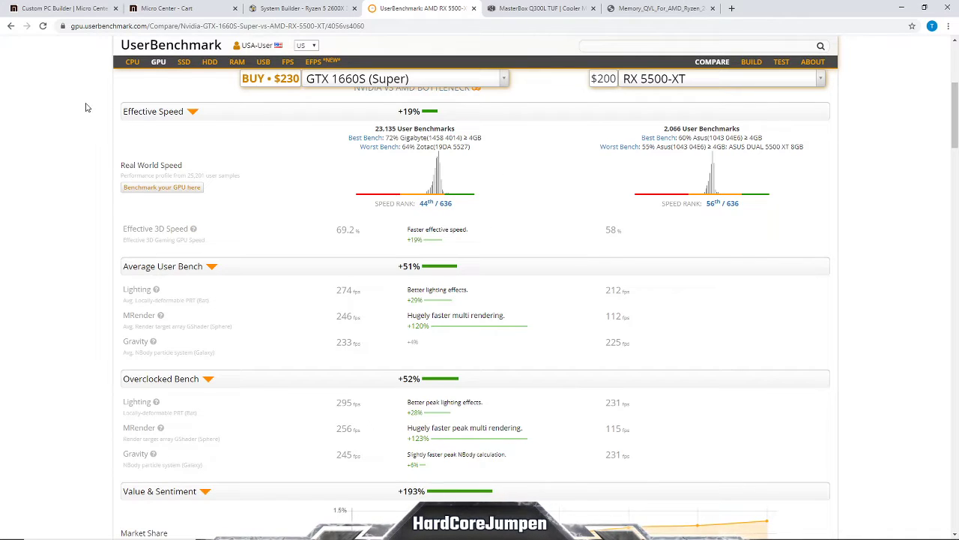
Compare the two graphics cards' lighting, MRender and gravity scores in the average user and overclocked benches.
scroll(510, 173, "down", 1)
scroll(465, 210, "up", 1)
scroll(454, 248, "down", 1)
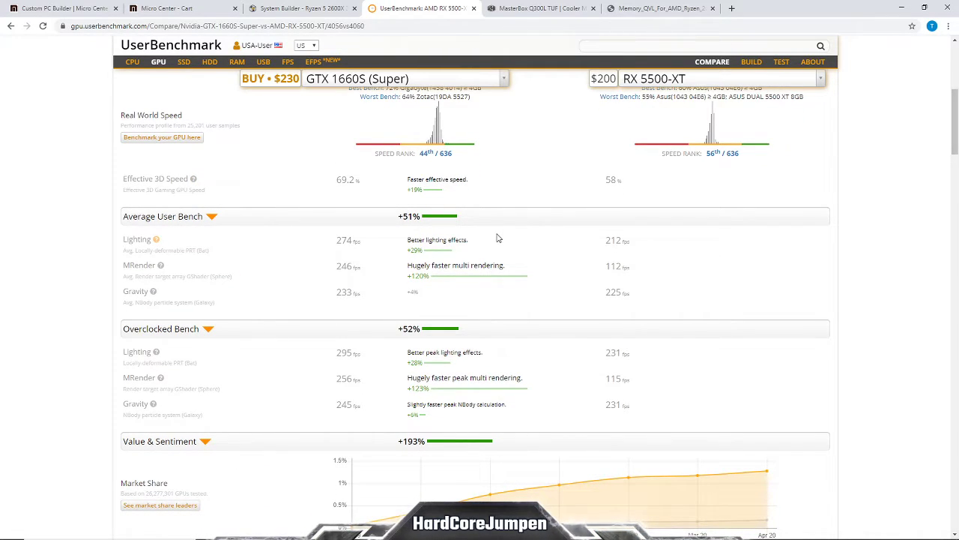
scroll(525, 242, "up", 7)
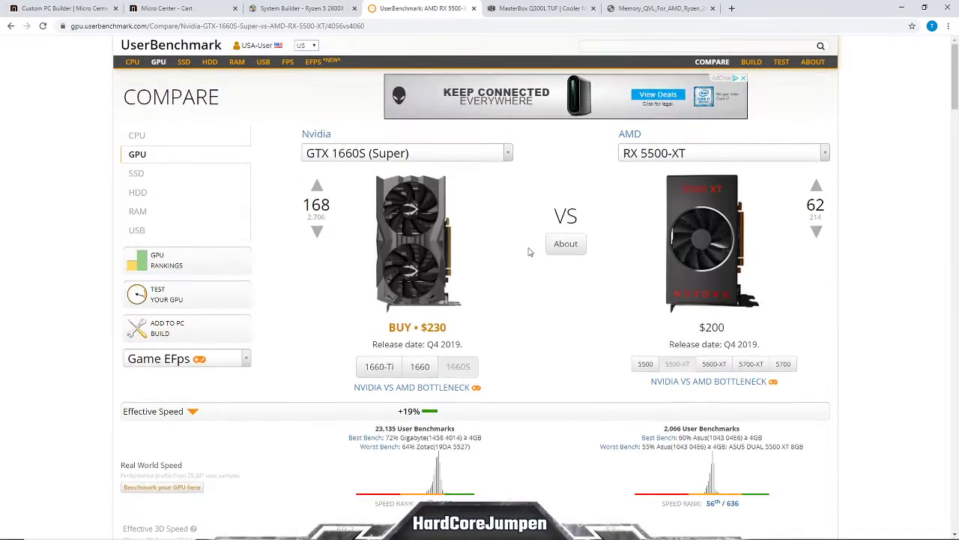
scroll(529, 250, "down", 6)
scroll(535, 262, "down", 2)
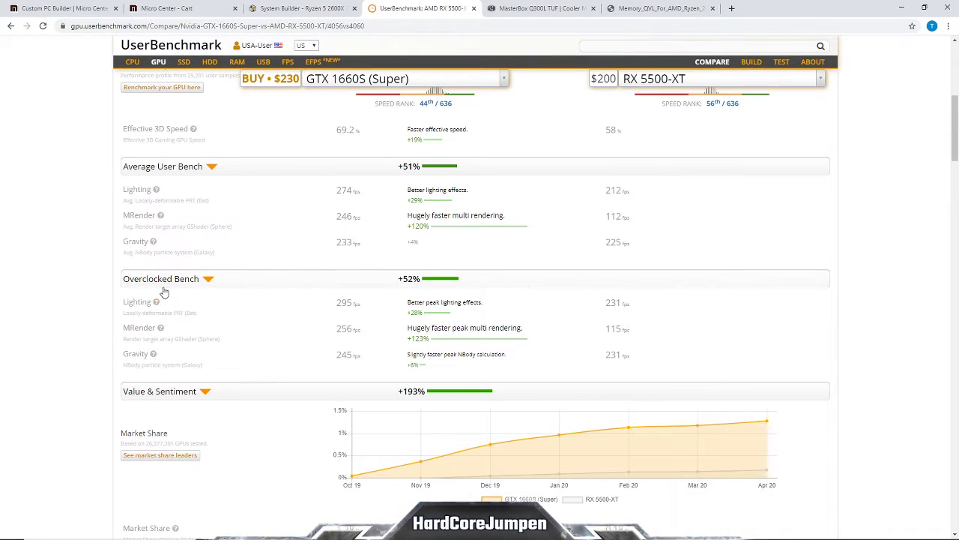
scroll(465, 279, "down", 1)
scroll(487, 210, "up", 1)
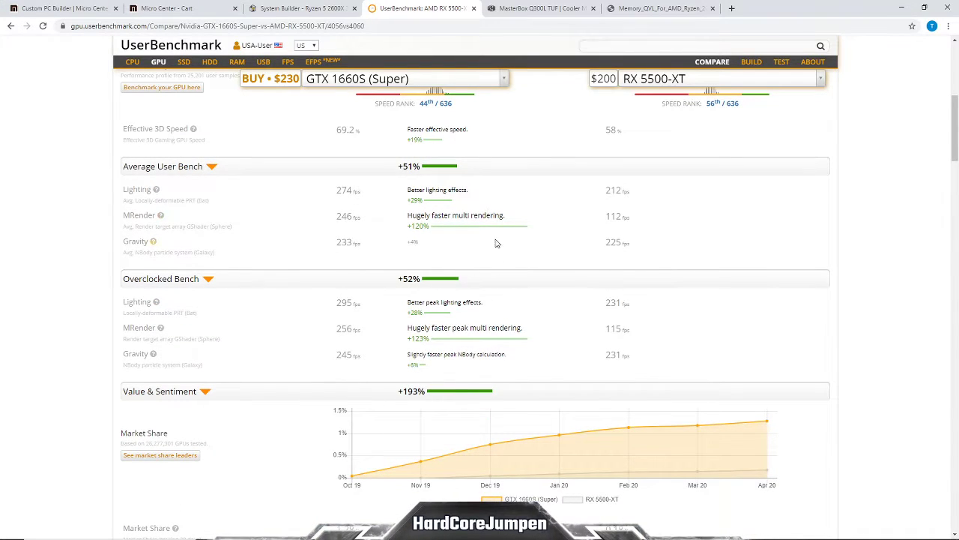
Examine the Value & Sentiment and Nice To Haves sections of the graphics card comparison.
scroll(558, 303, "down", 4)
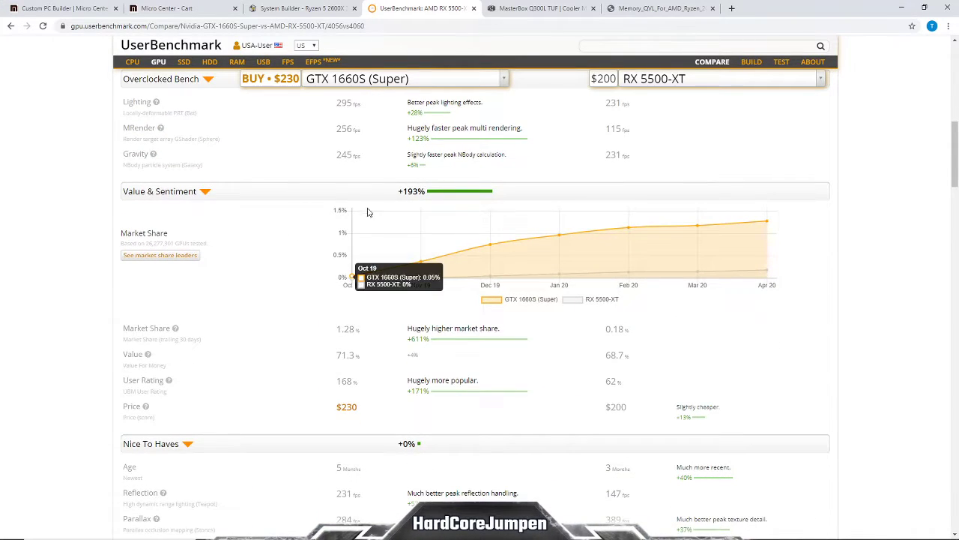
scroll(570, 247, "down", 2)
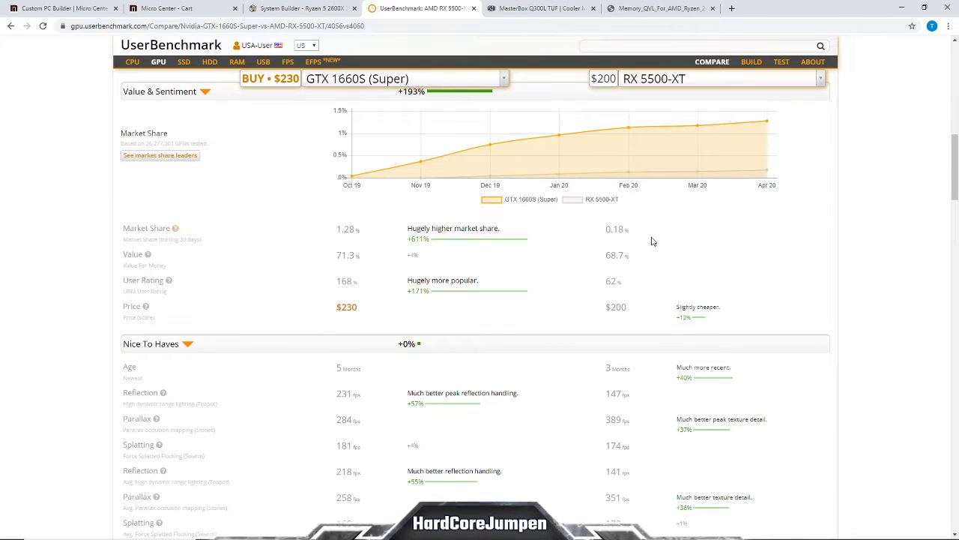
scroll(652, 242, "down", 2)
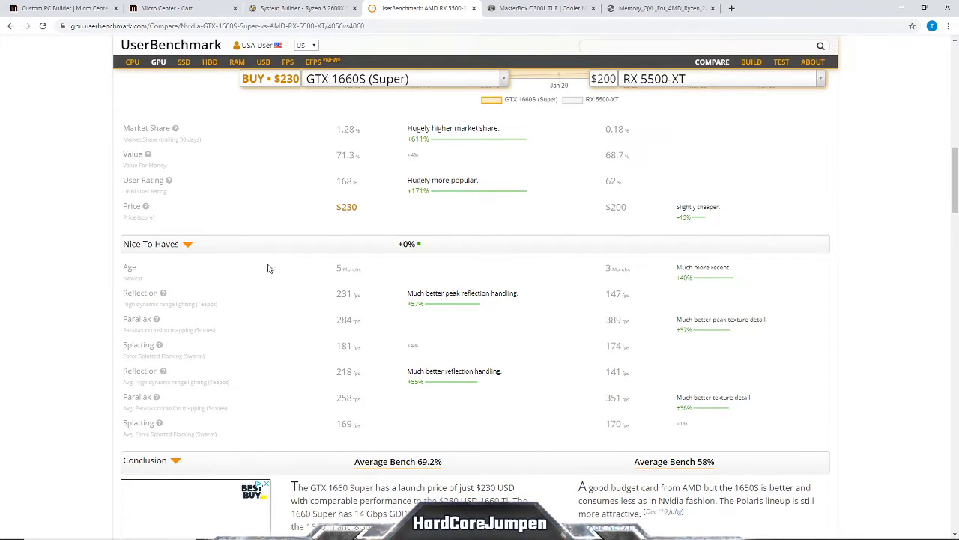
Compare the two cards' reflection and parallax results under Nice To Haves and read the RX 5500-XT conclusion.
scroll(268, 268, "down", 2)
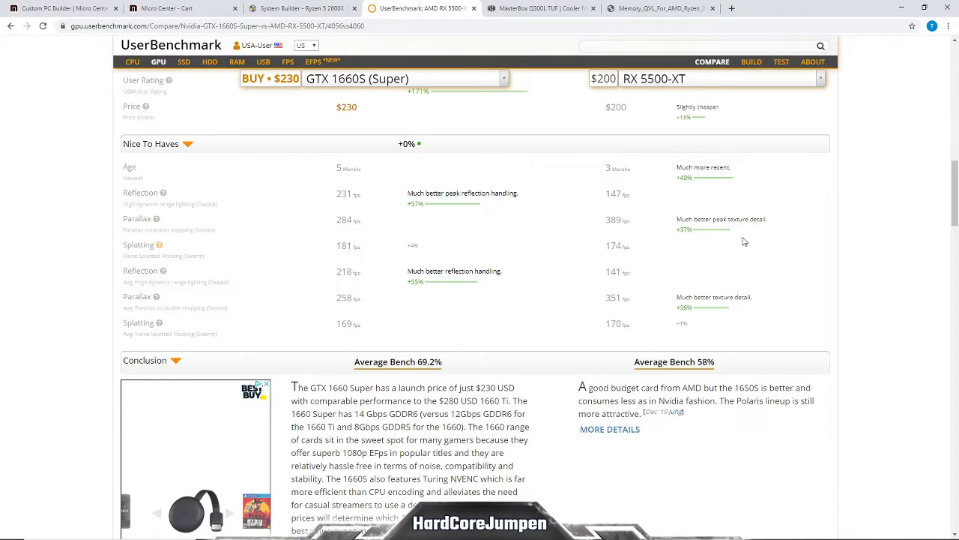
left_click_drag(667, 222, 806, 223)
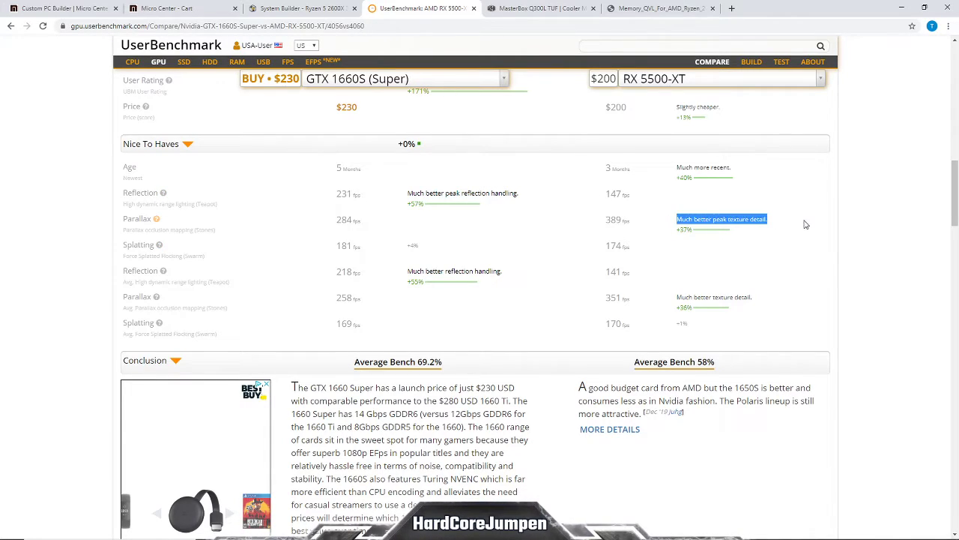
left_click(806, 224)
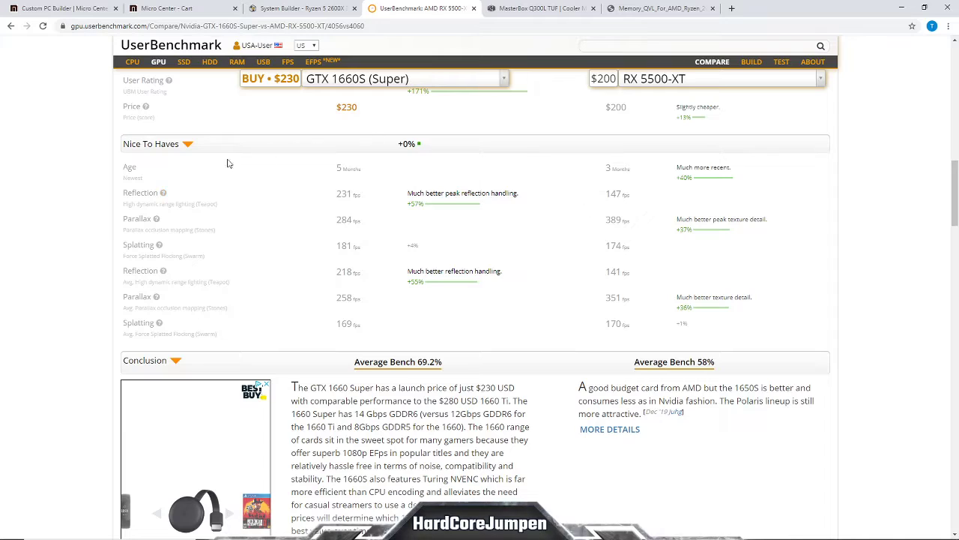
left_click_drag(406, 194, 553, 197)
left_click(553, 197)
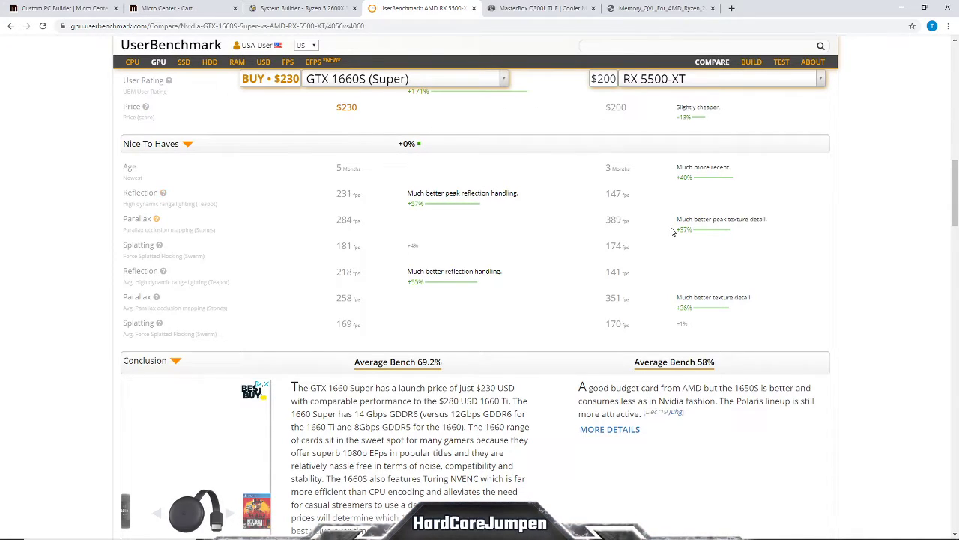
left_click_drag(672, 232, 805, 231)
left_click(808, 232)
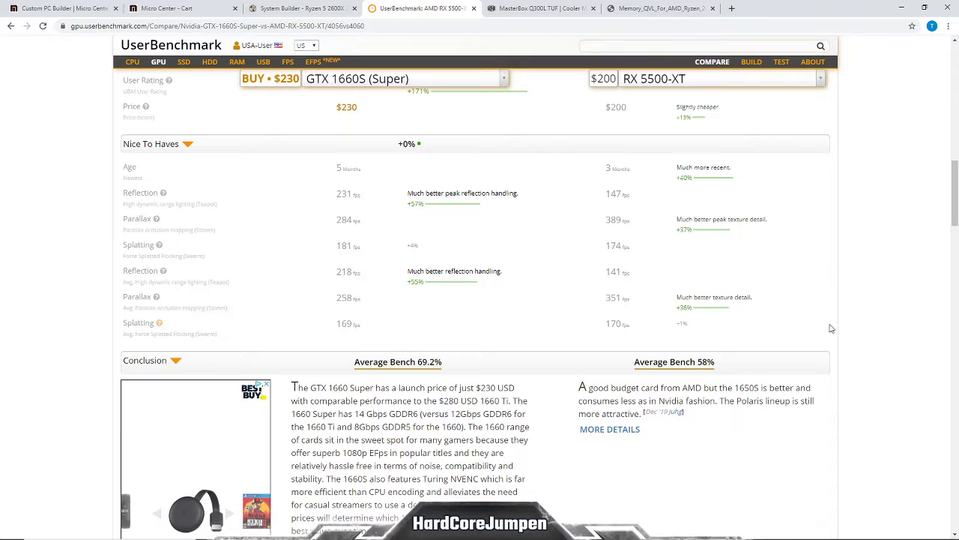
scroll(807, 176, "down", 3)
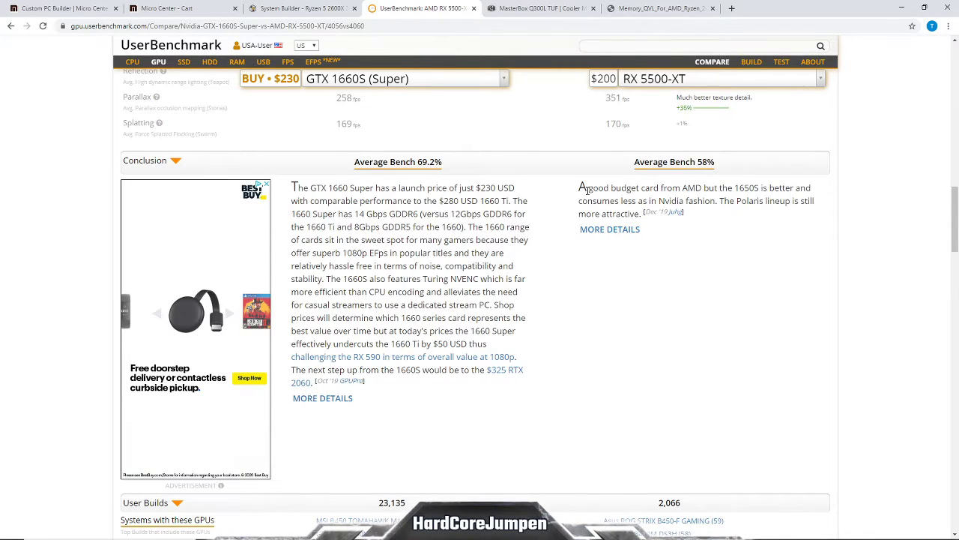
left_click_drag(735, 188, 717, 201)
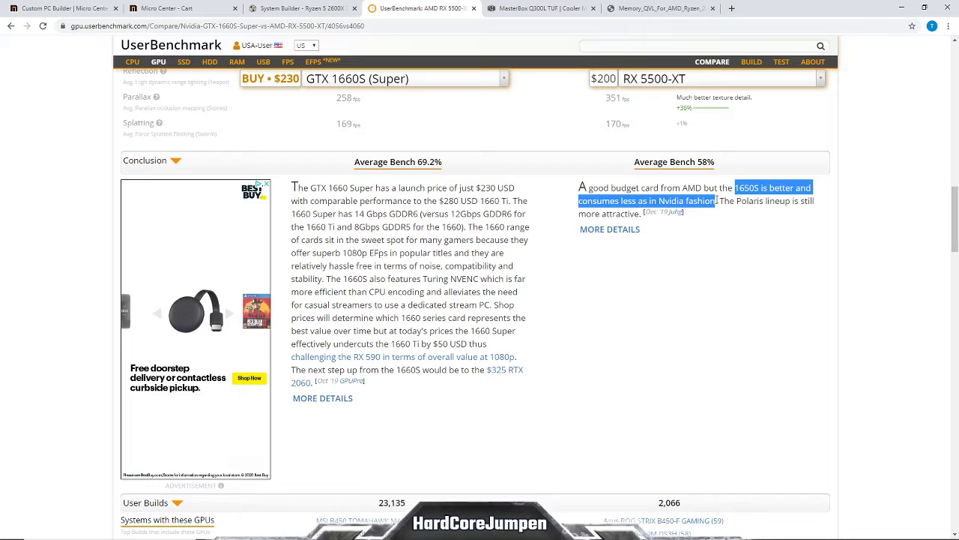
Change the AMD card to the RX 5600-XT and compare its price, game EFps and bench results with the GTX 1660S.
scroll(799, 307, "up", 10)
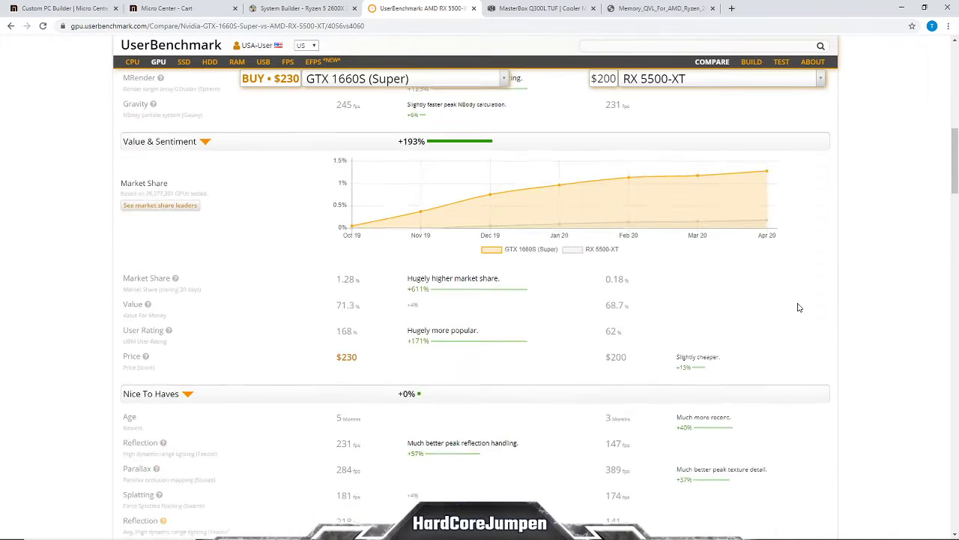
scroll(799, 307, "up", 3)
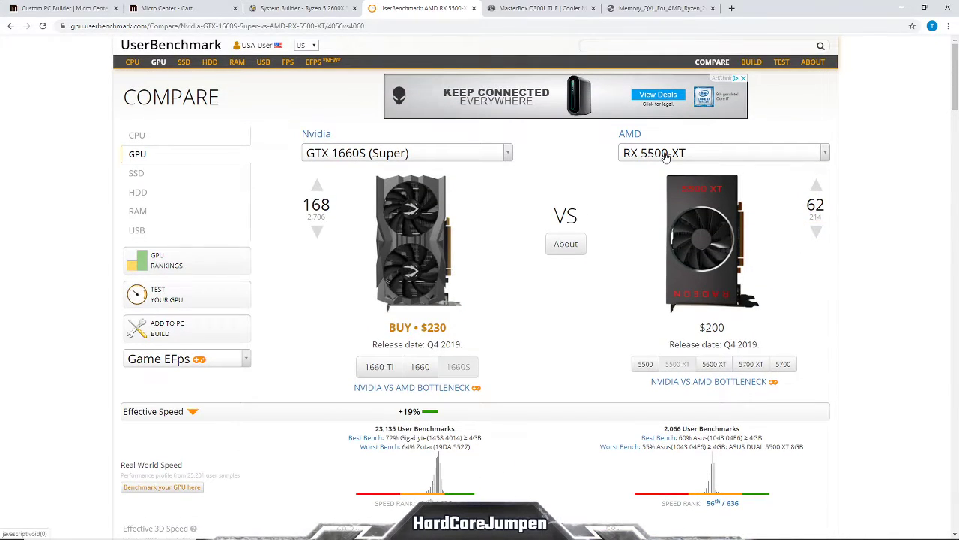
left_click(714, 365)
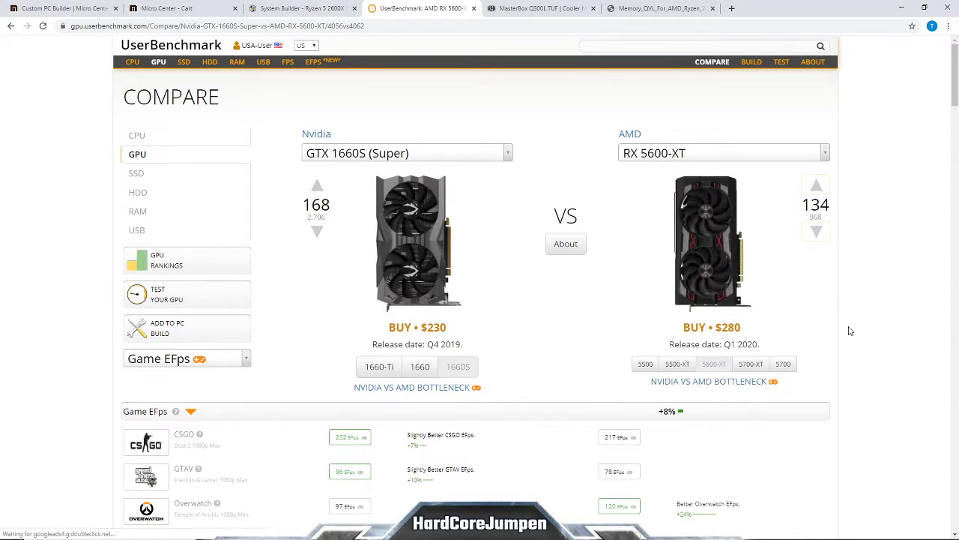
scroll(850, 331, "down", 2)
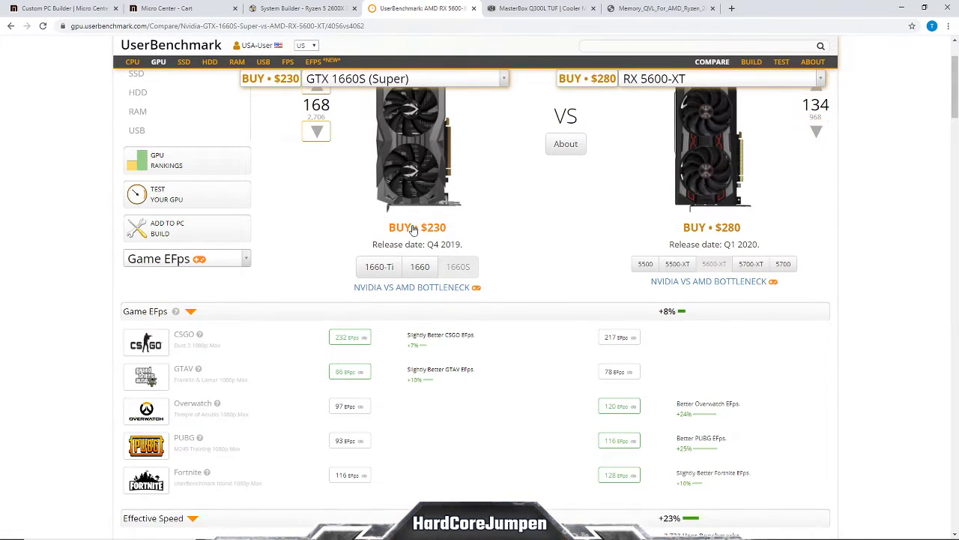
scroll(750, 225, "down", 6)
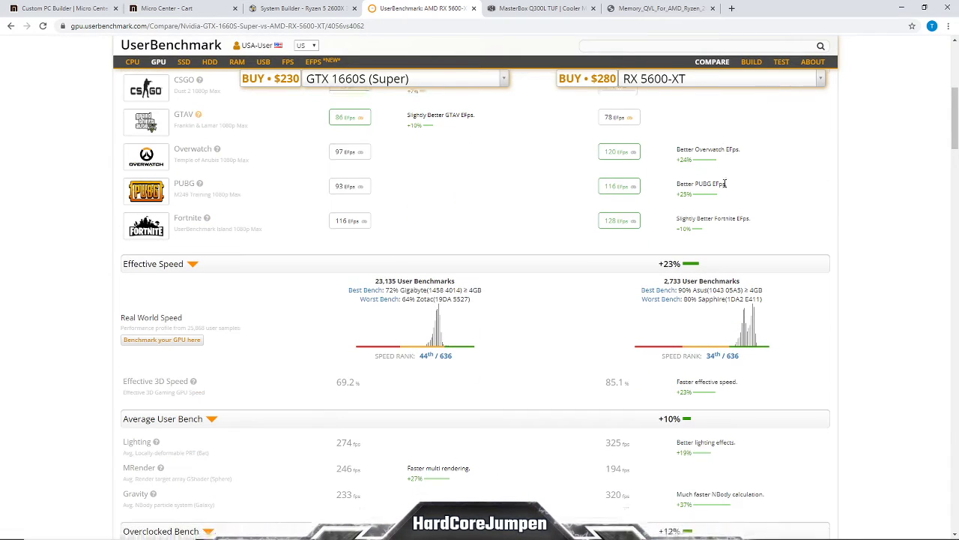
scroll(715, 224, "down", 3)
Change the Nvidia card to the GTX 1660 and compare its price and game EFps with the RX 5600-XT.
scroll(726, 505, "up", 8)
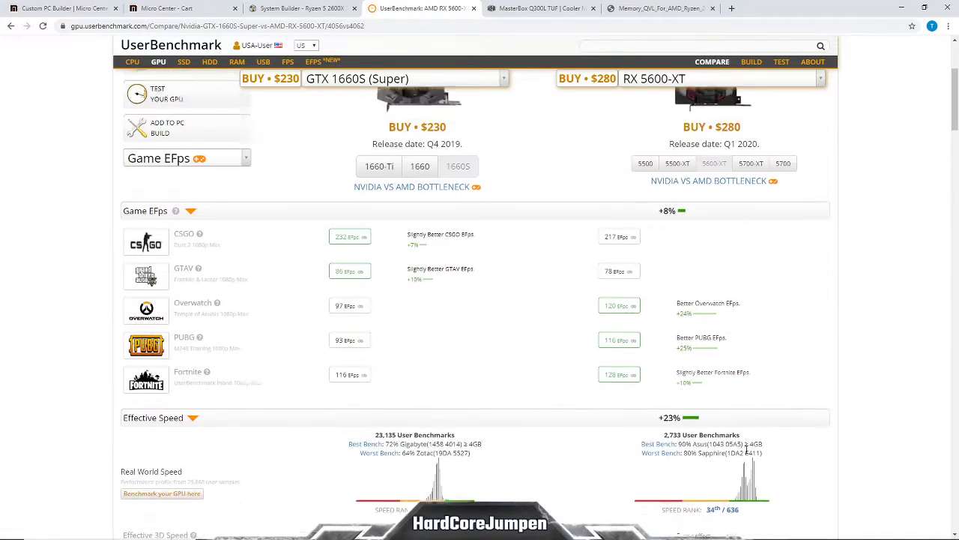
scroll(746, 453, "up", 2)
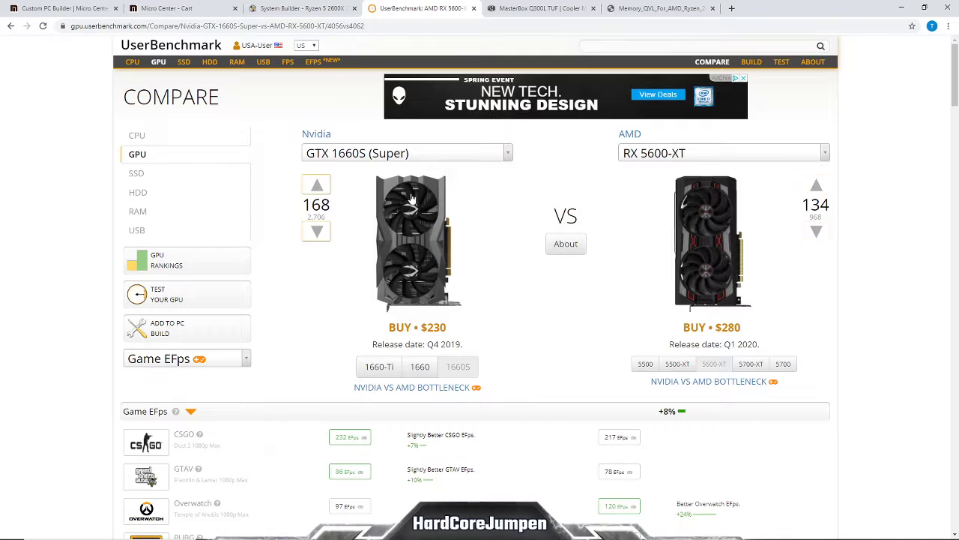
left_click(419, 368)
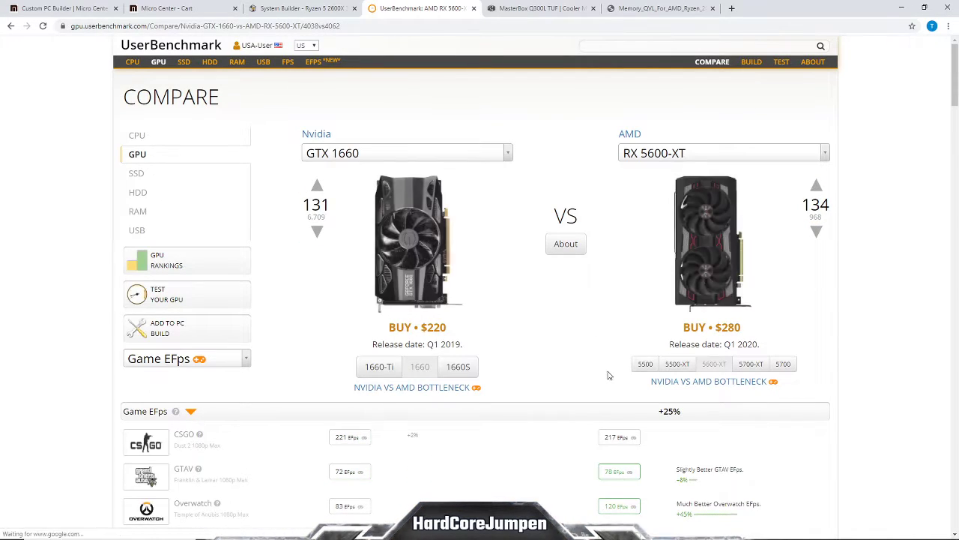
scroll(584, 318, "down", 1)
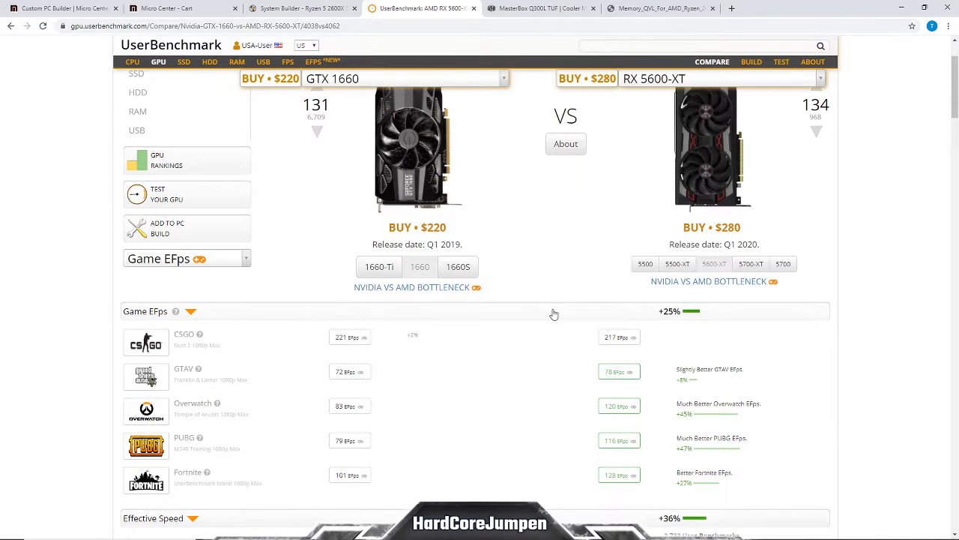
Change the Nvidia card to the GTX 1660-Ti and compare it with the RX 5600-XT from Game EFps through Nice To Haves.
left_click(380, 271)
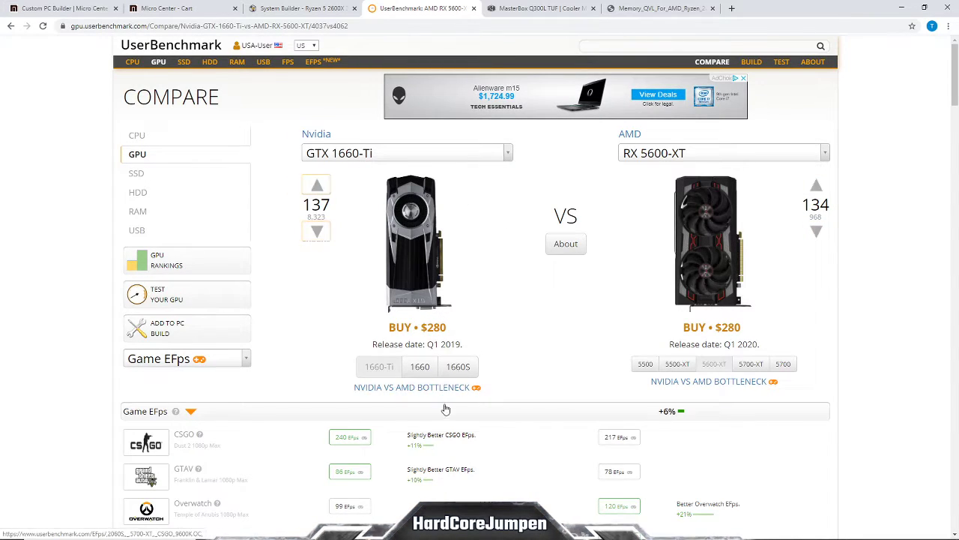
scroll(537, 330, "down", 1)
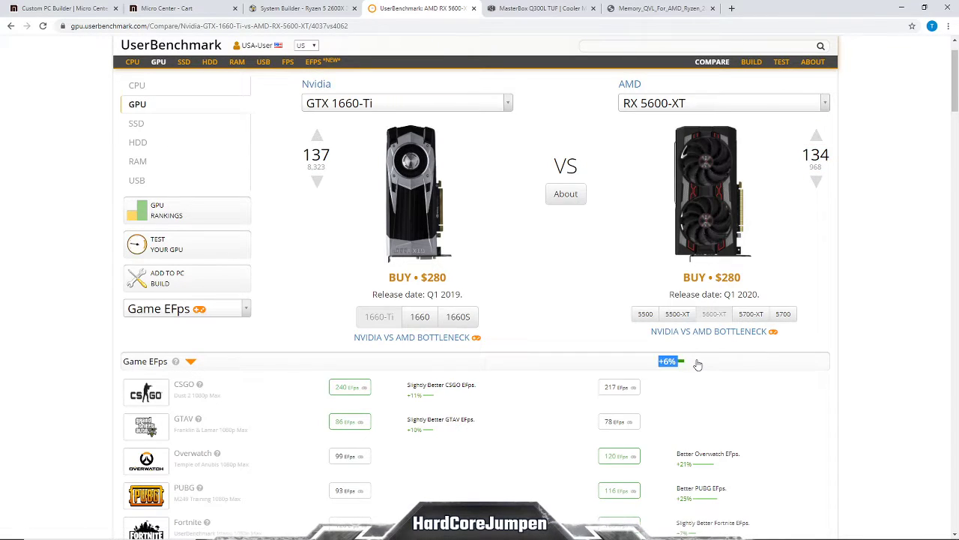
scroll(714, 362, "down", 4)
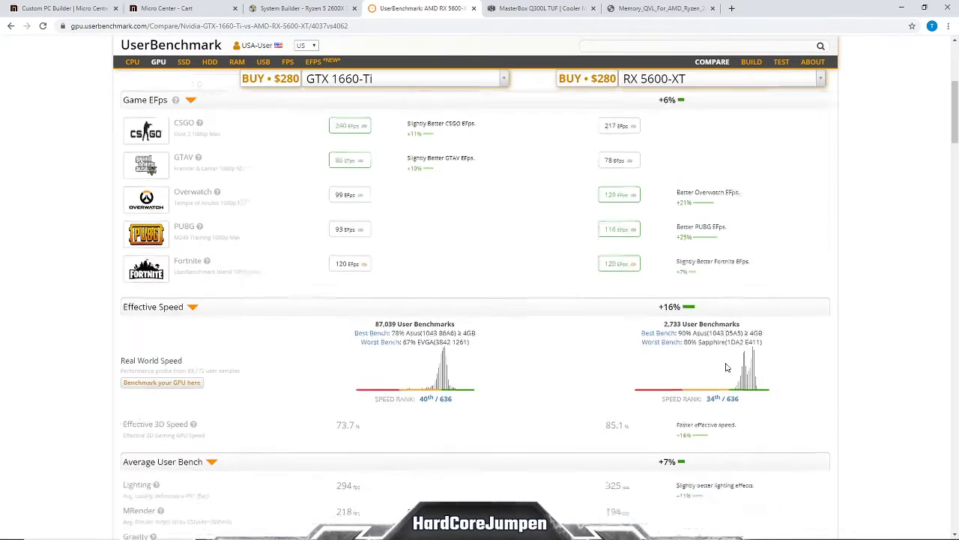
scroll(746, 247, "down", 3)
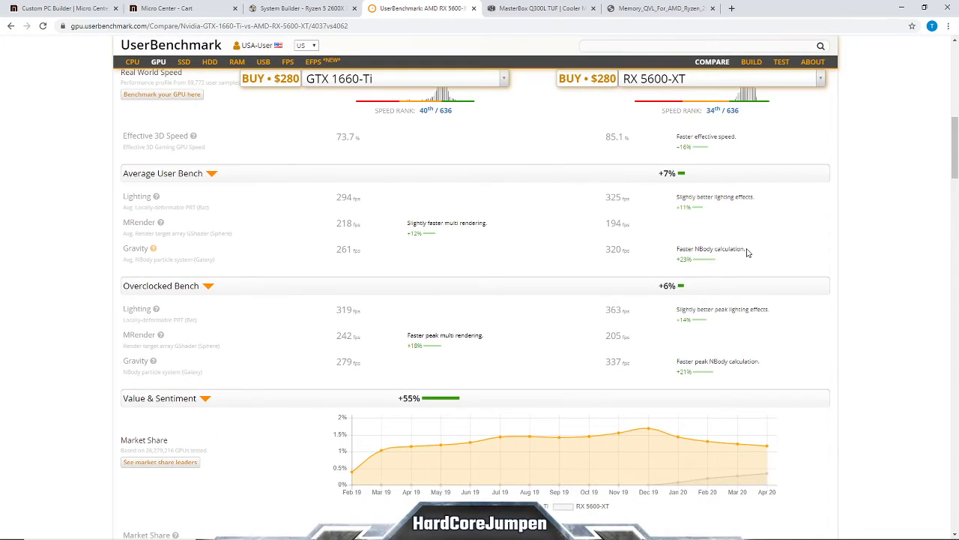
scroll(742, 262, "down", 7)
scroll(786, 293, "up", 1)
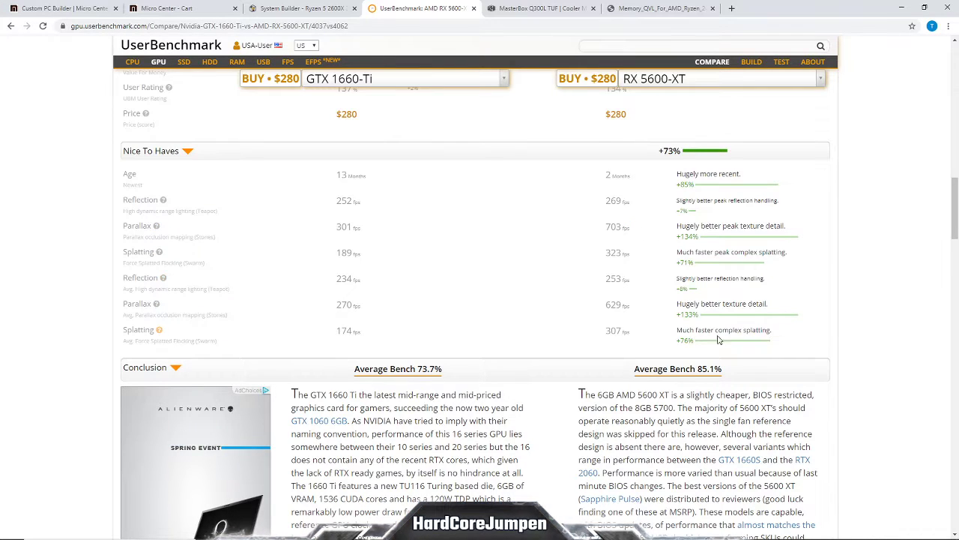
Set the comparison back to the GTX 1660S (Super) versus the RX 5500-XT.
scroll(694, 329, "up", 15)
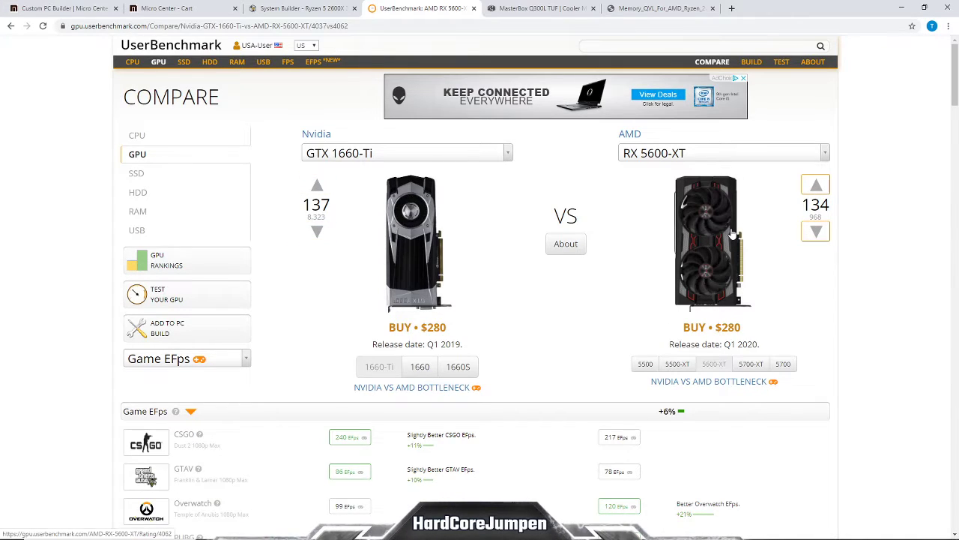
left_click(459, 367)
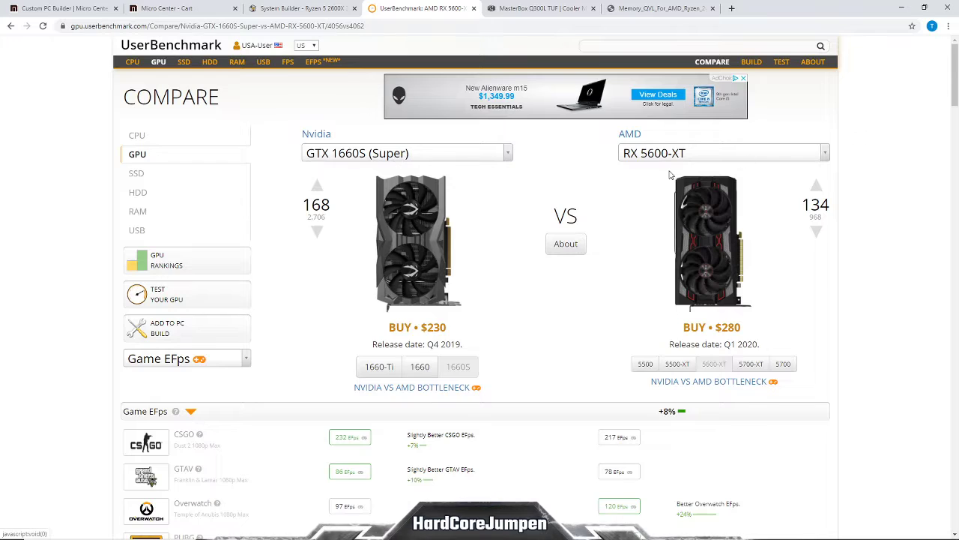
left_click(674, 365)
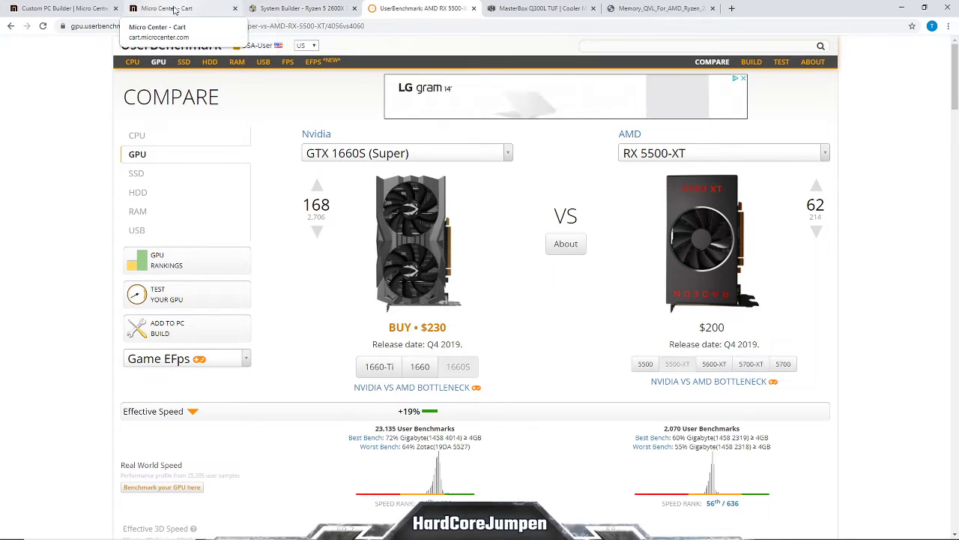
Switch to the PCPartPicker parts list and check the build's total price.
left_click(284, 8)
scroll(543, 249, "down", 4)
scroll(543, 249, "down", 2)
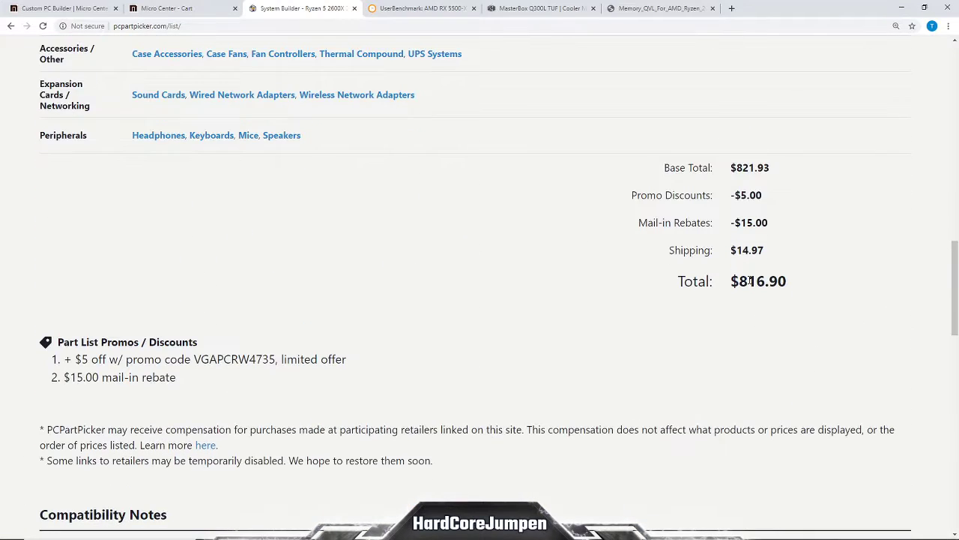
left_click_drag(725, 286, 805, 292)
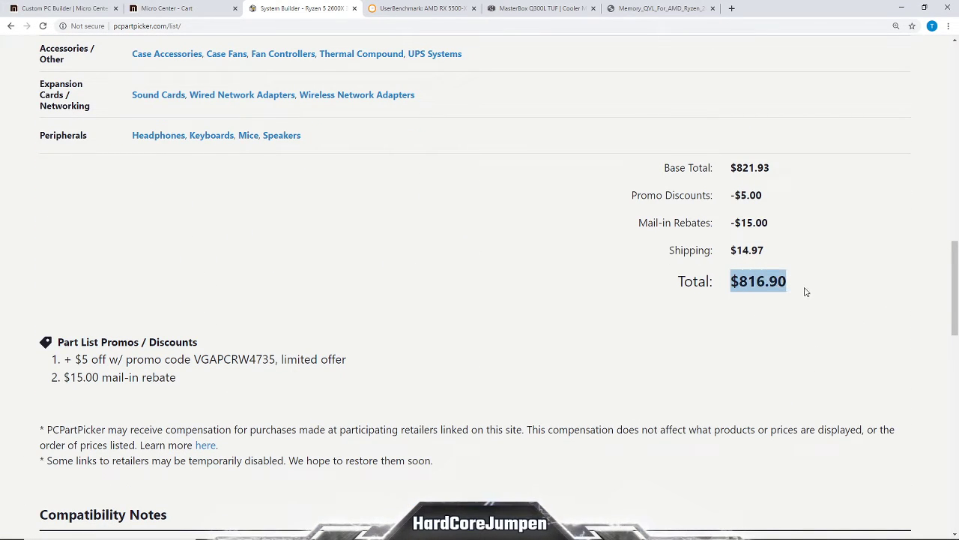
left_click(767, 299)
Switch to the Micro Center custom PC builder and check the Ryzen 5 2600X price against the total cost.
scroll(850, 390, "up", 8)
scroll(850, 390, "up", 4)
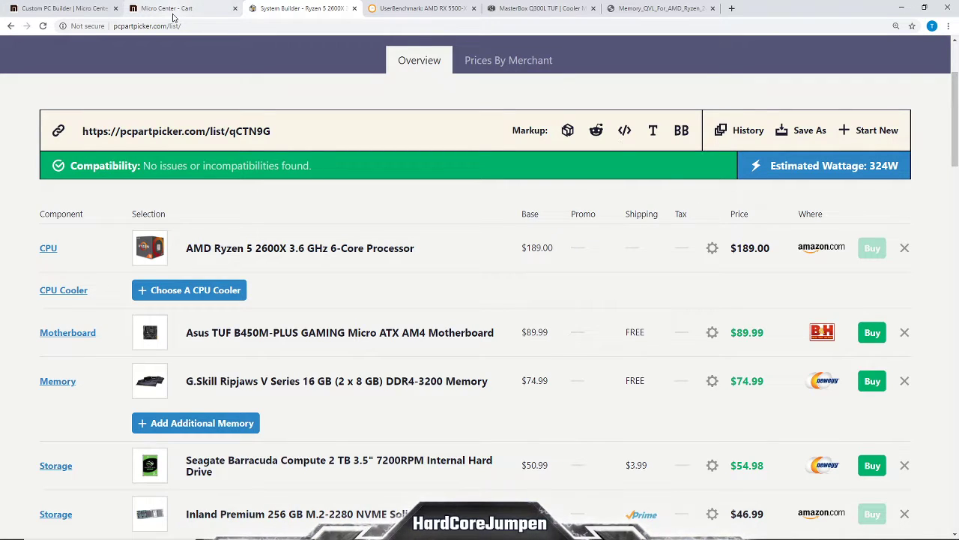
left_click(88, 9)
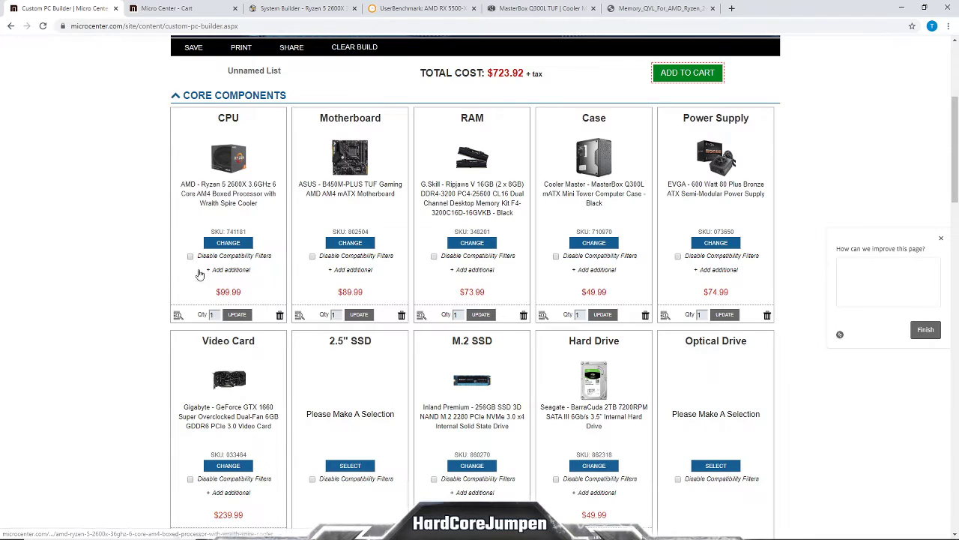
scroll(199, 270, "down", 2)
left_click_drag(200, 168, 271, 168)
scroll(289, 171, "up", 3)
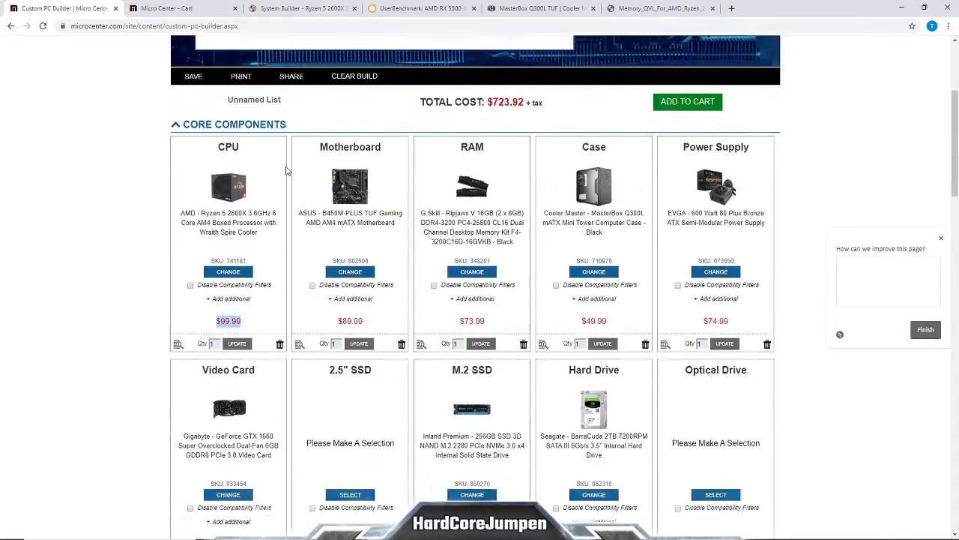
Return to the PCPartPicker list and check the Ryzen 5 2600X price and its retailer.
left_click(314, 8)
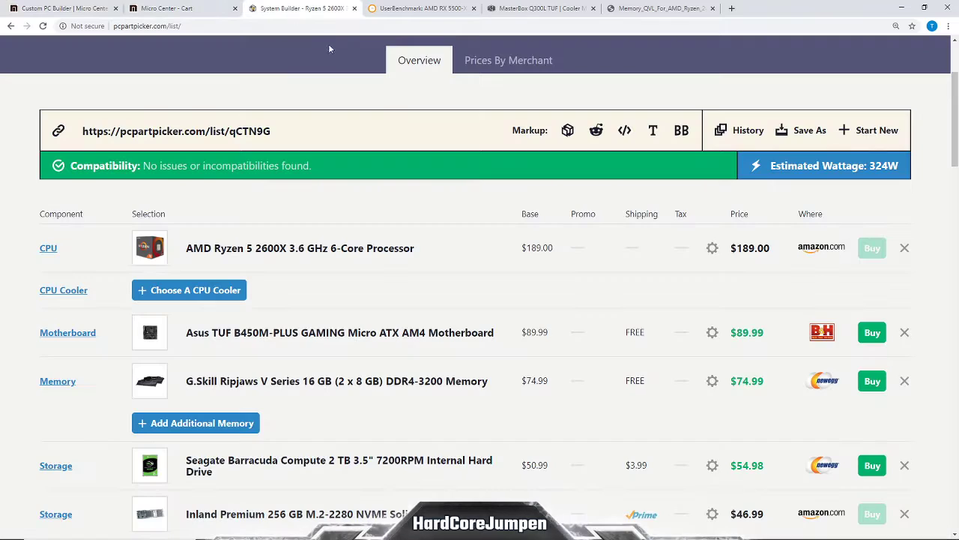
scroll(528, 237, "down", 1)
left_click_drag(731, 197, 777, 209)
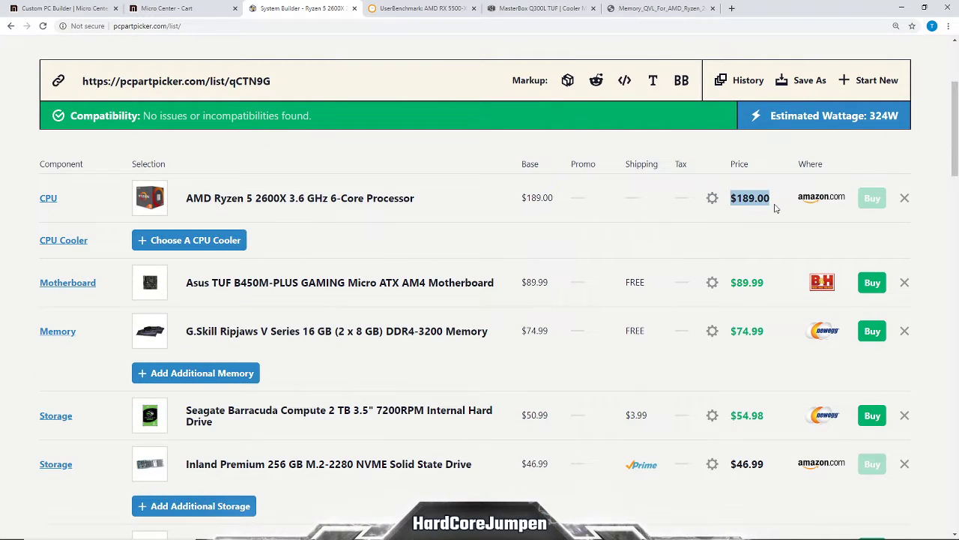
left_click(816, 214)
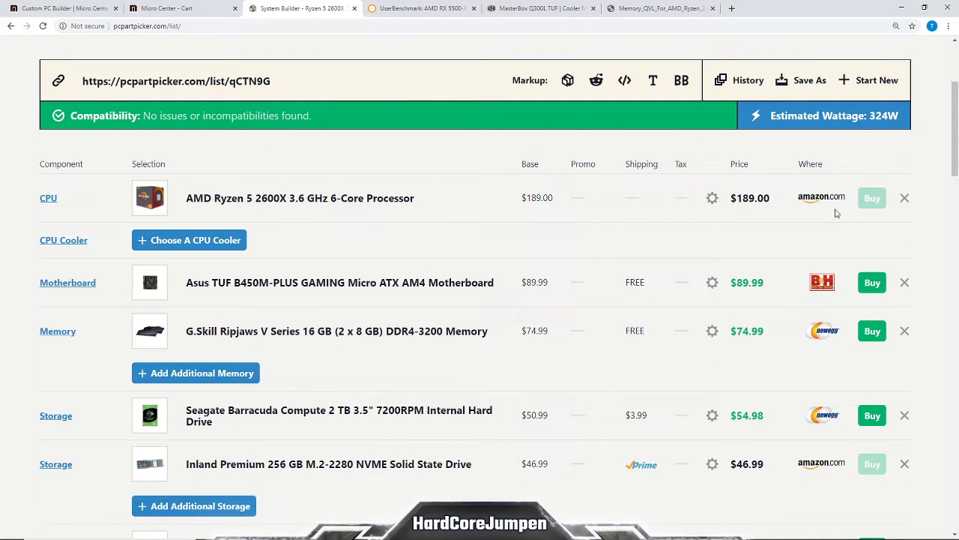
Switch back to the Micro Center builder and review the prices of the core components, including video card and storage.
left_click(96, 9)
scroll(452, 195, "down", 1)
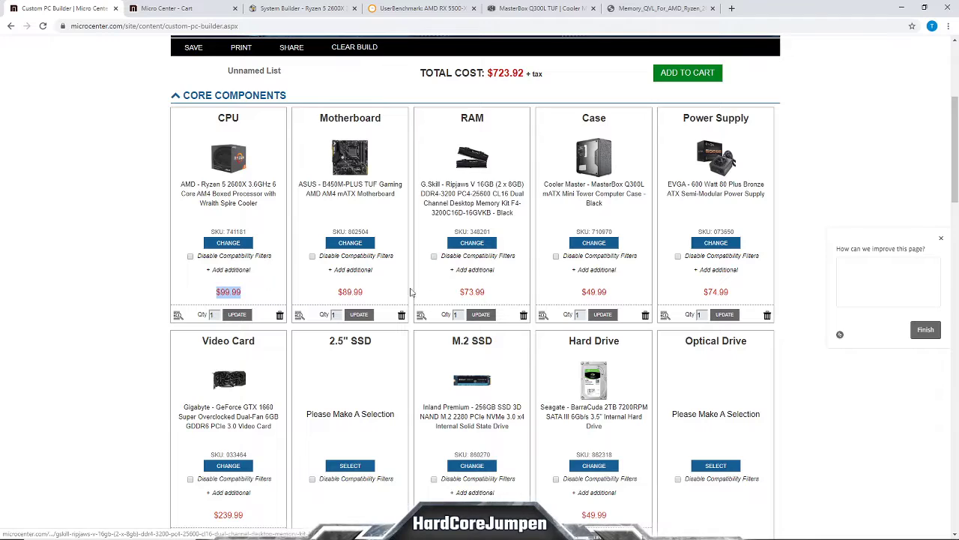
left_click(171, 298)
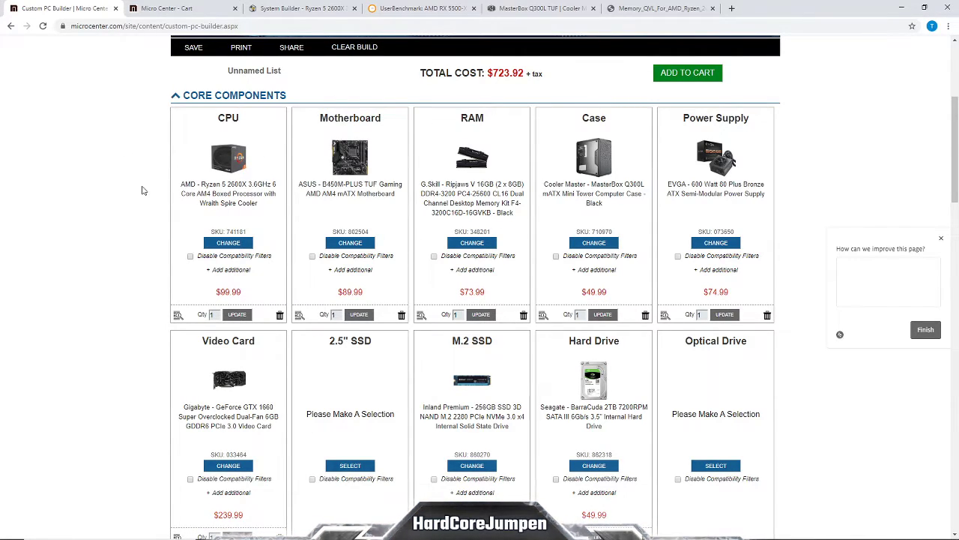
scroll(143, 197, "down", 2)
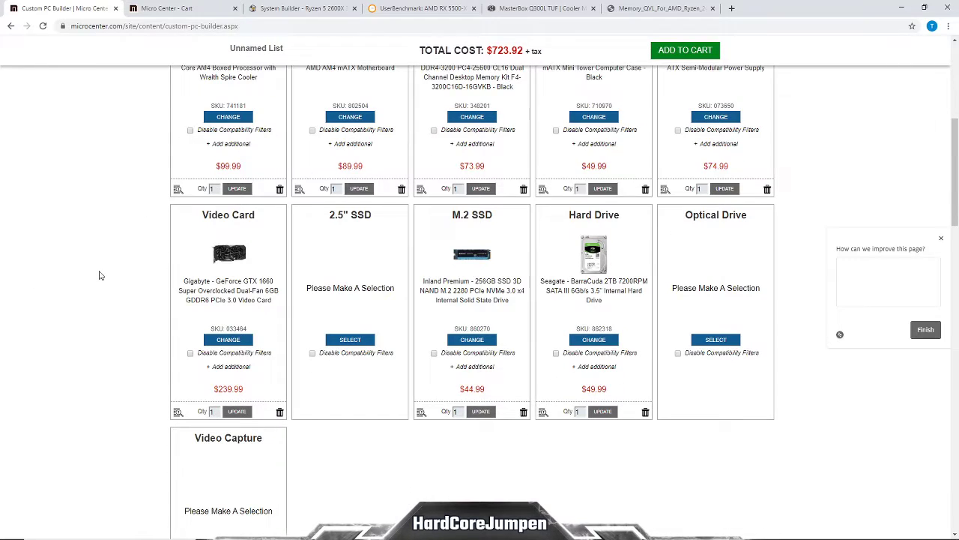
Compare the EVGA 600 W power supply's price in the Micro Center builder with its price on the PCPartPicker list.
scroll(670, 260, "up", 2)
left_click_drag(704, 289, 755, 291)
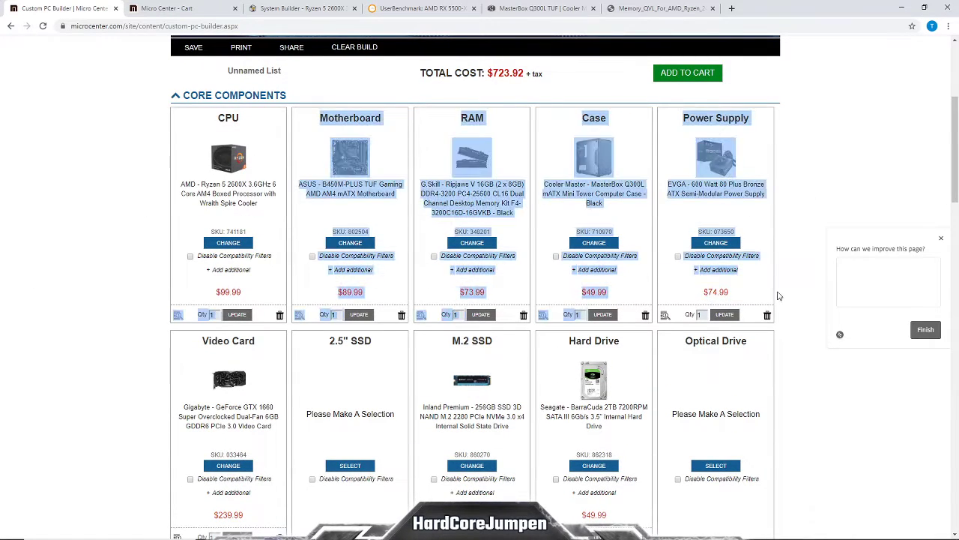
left_click(757, 302)
left_click(299, 8)
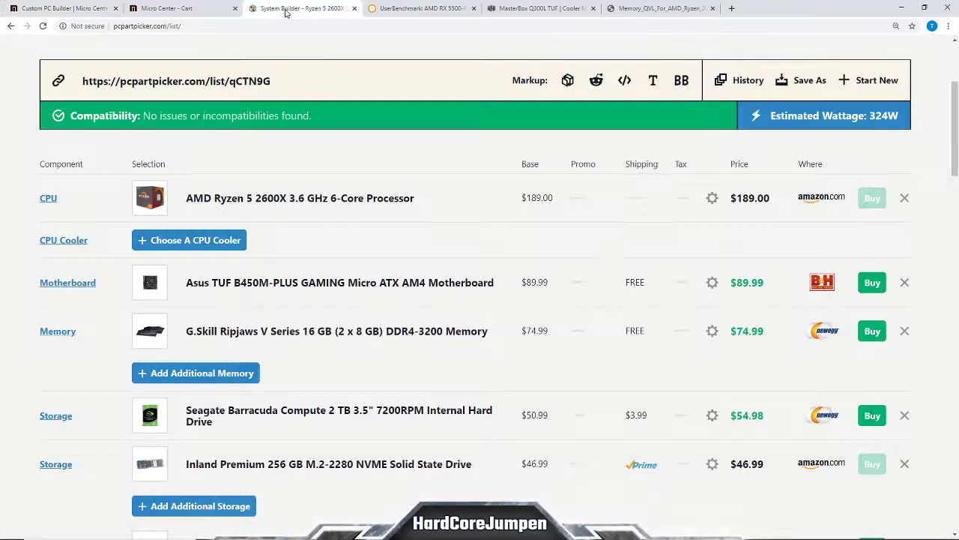
scroll(622, 300, "down", 5)
scroll(621, 332, "down", 1)
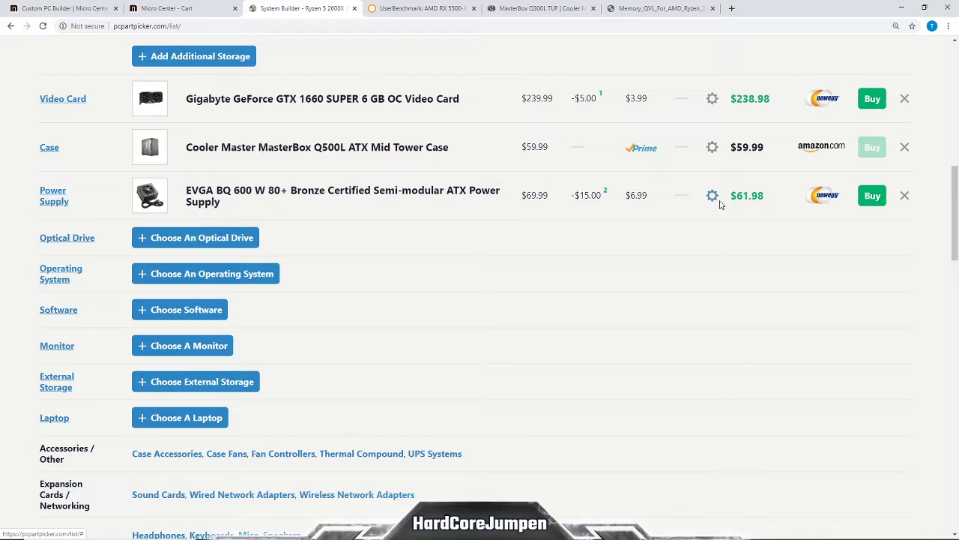
left_click_drag(721, 196, 785, 216)
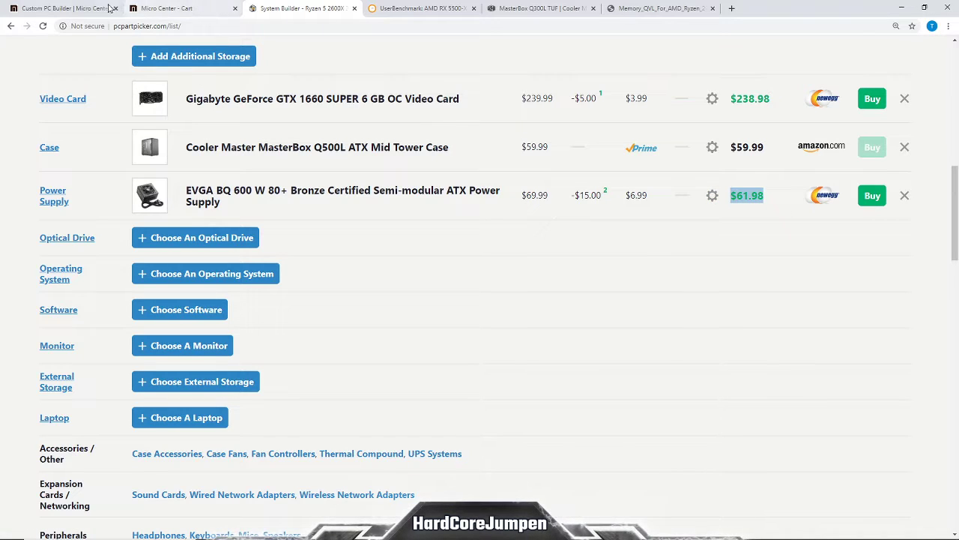
Go back to the Micro Center builder's total cost, and check the pre-tax grand total in the Micro Center cart.
left_click(64, 8)
scroll(712, 367, "up", 3)
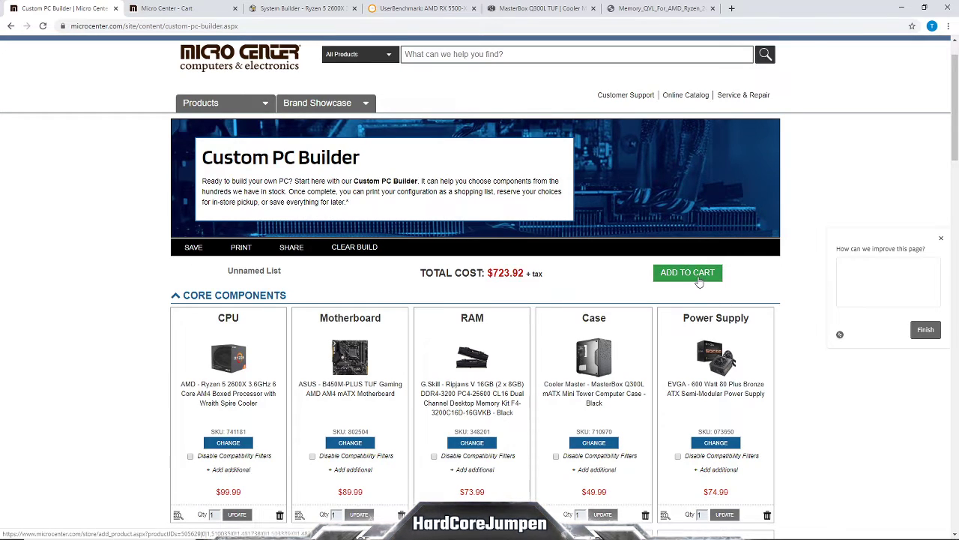
left_click(161, 8)
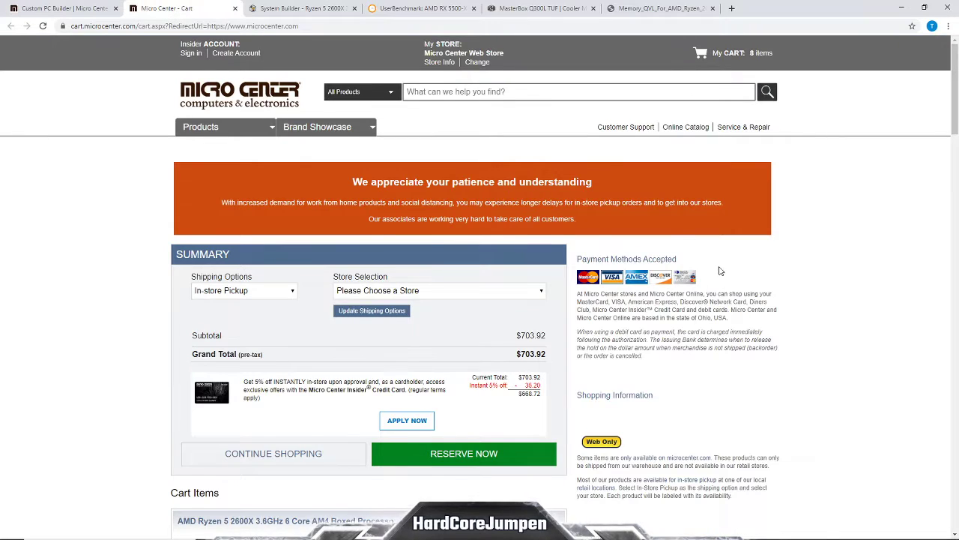
scroll(719, 271, "down", 2)
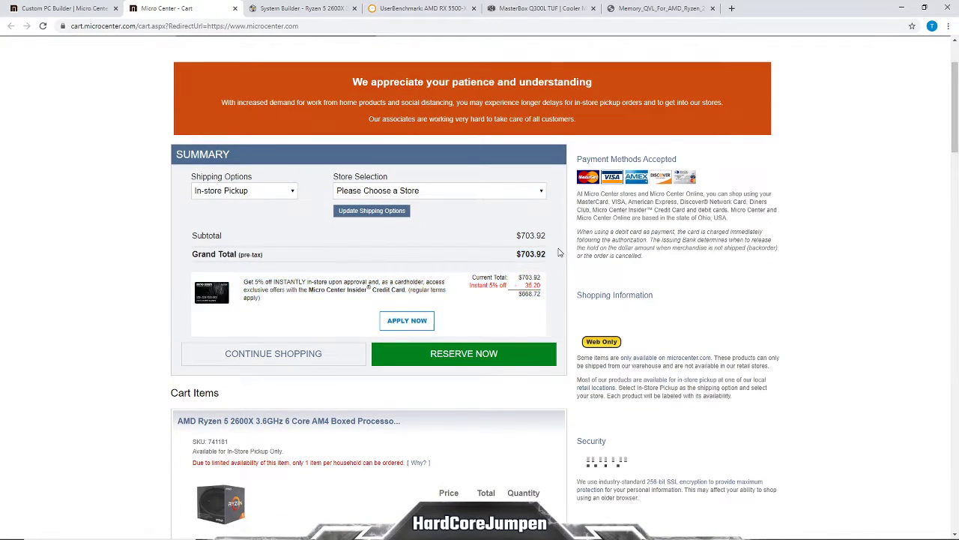
left_click_drag(519, 239, 439, 263)
left_click(293, 268)
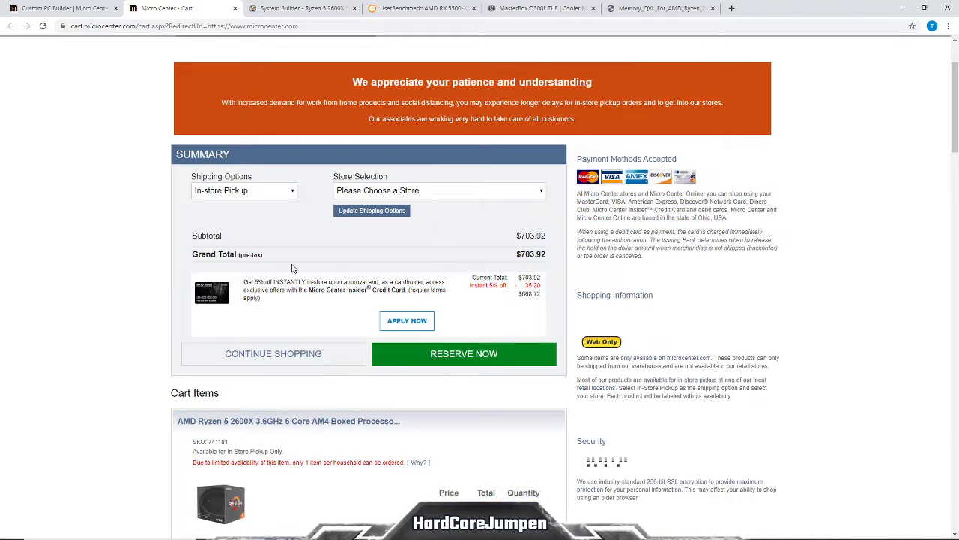
left_click_drag(238, 255, 297, 260)
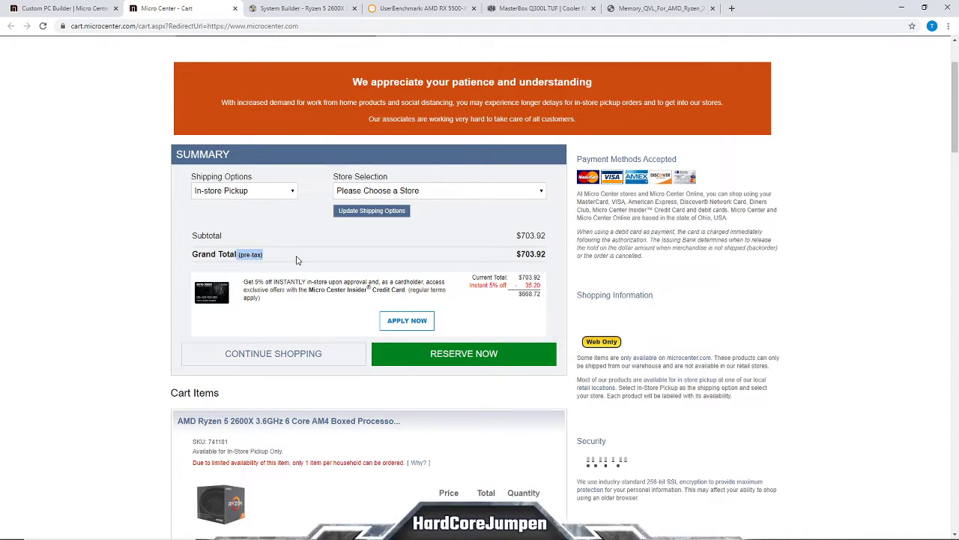
left_click(298, 260)
Review the cart's credit card discount and its items from the Ryzen 5 2600X through the Seagate BarraCuda hard drive.
scroll(574, 310, "down", 1)
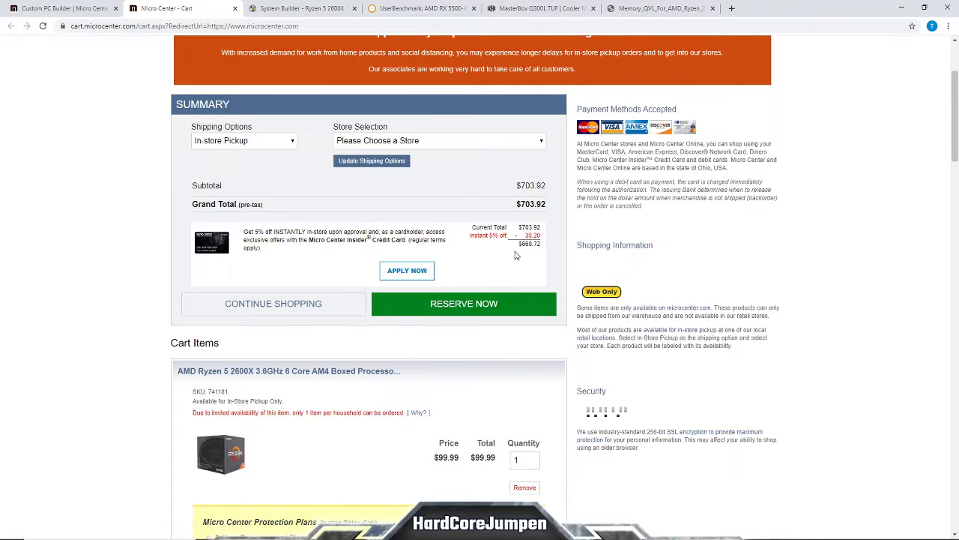
scroll(590, 271, "down", 12)
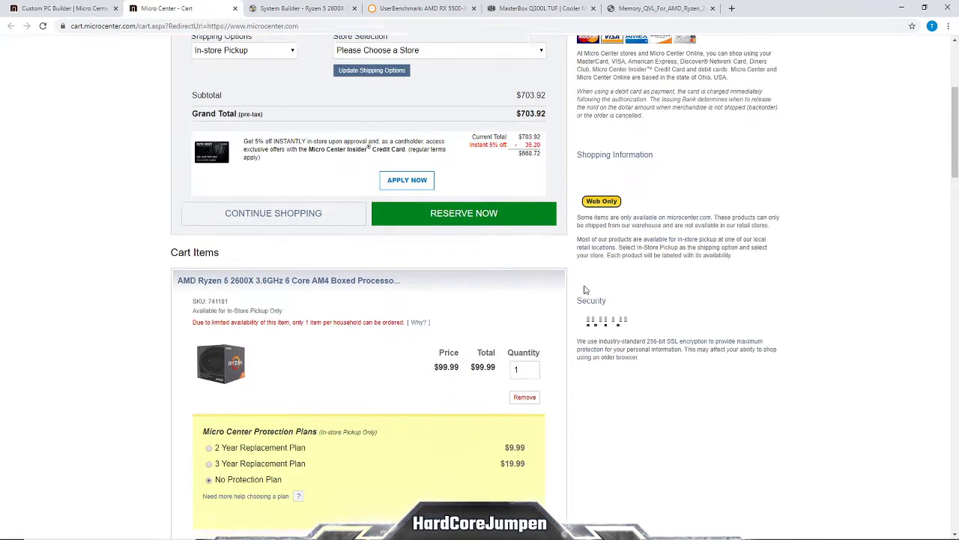
scroll(598, 347, "down", 8)
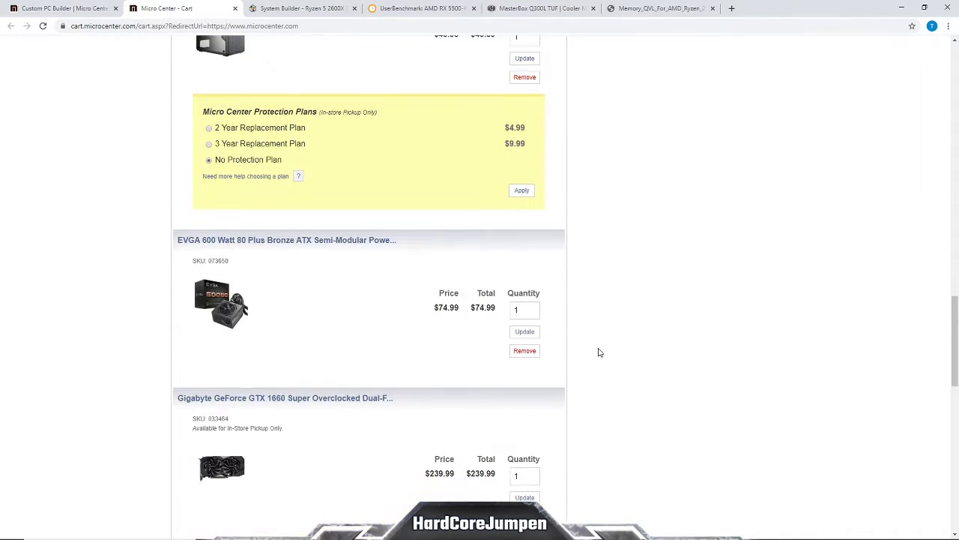
scroll(591, 382, "down", 3)
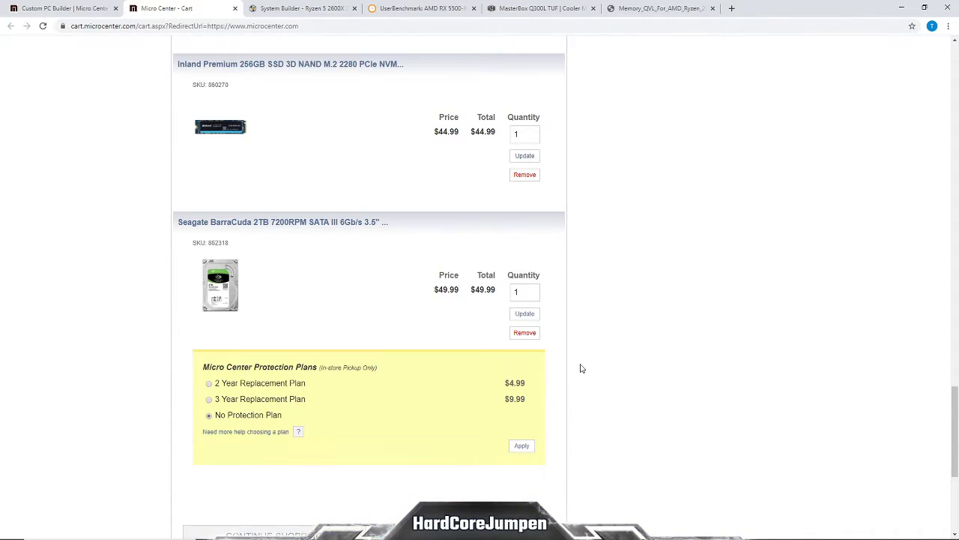
scroll(600, 375, "down", 3)
scroll(644, 405, "up", 7)
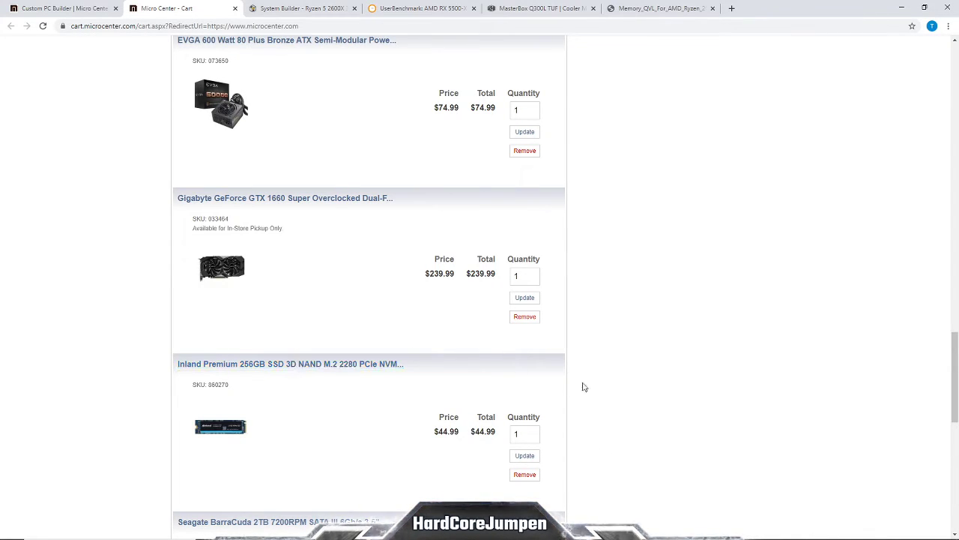
scroll(597, 388, "up", 2)
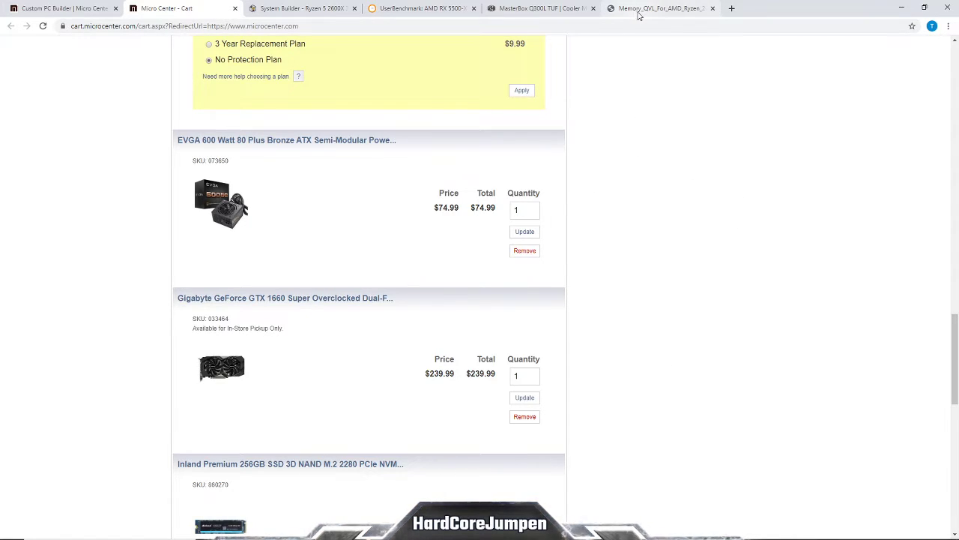
Glance at the MasterBox Q300L case specifications and review the UserBenchmark comparison of the GTX 1660 Super and RX 5500 XT.
left_click(555, 9)
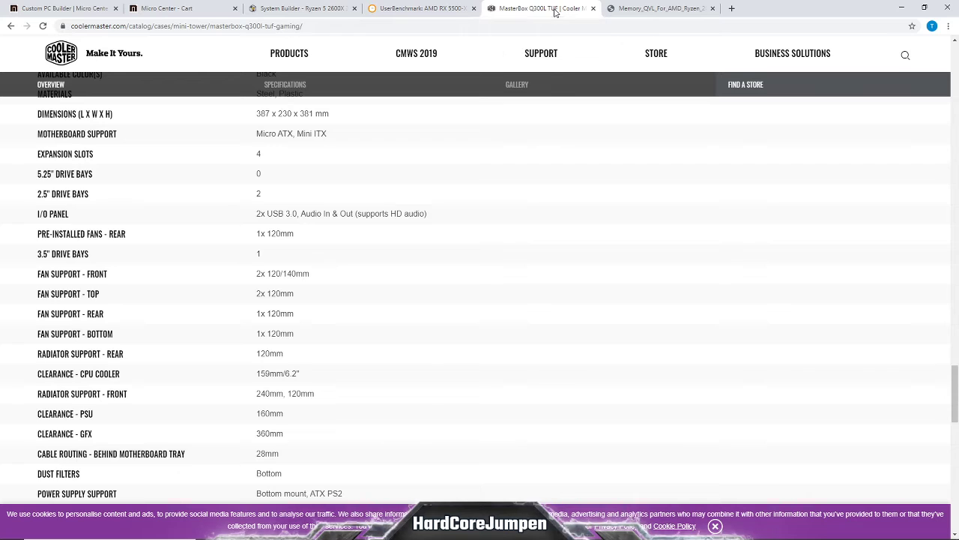
left_click(435, 9)
scroll(581, 284, "down", 3)
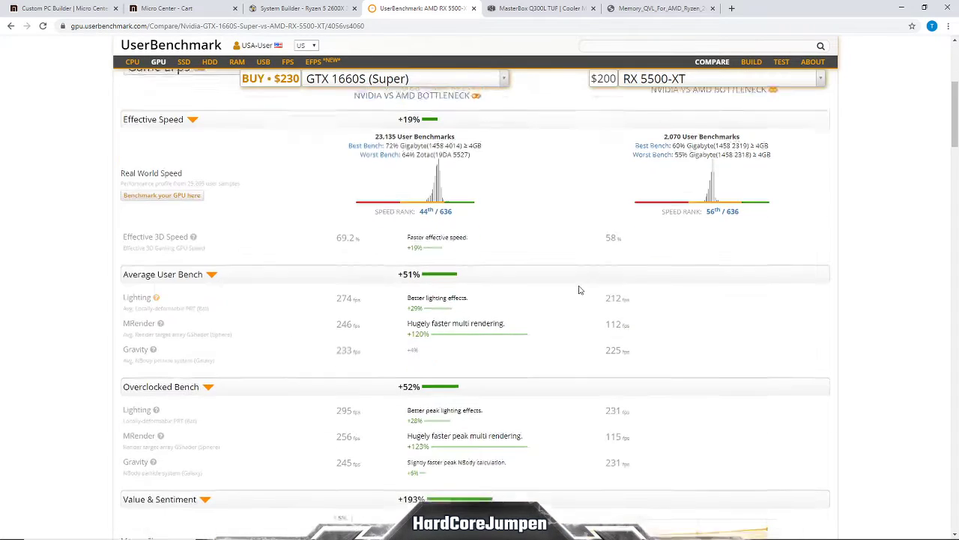
scroll(580, 293, "down", 4)
scroll(558, 329, "down", 5)
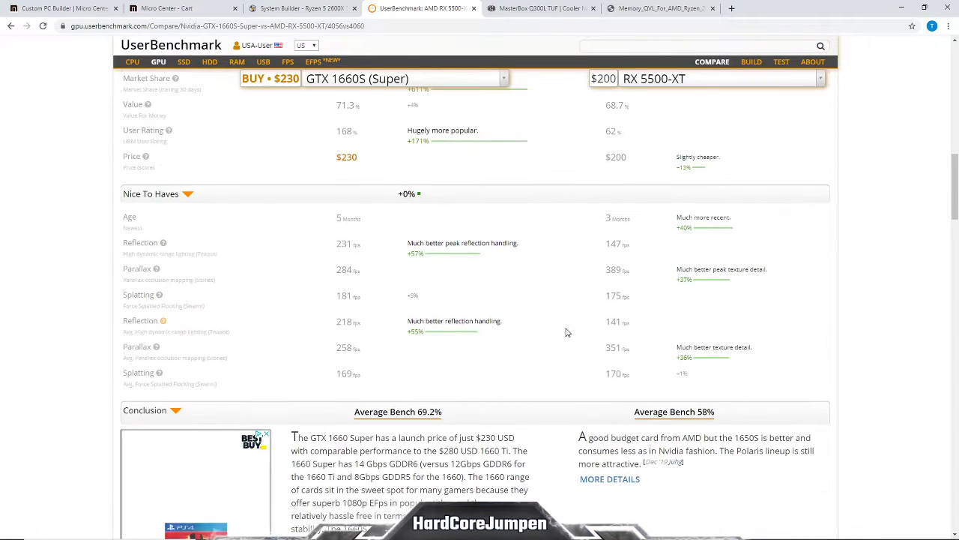
scroll(583, 366, "up", 12)
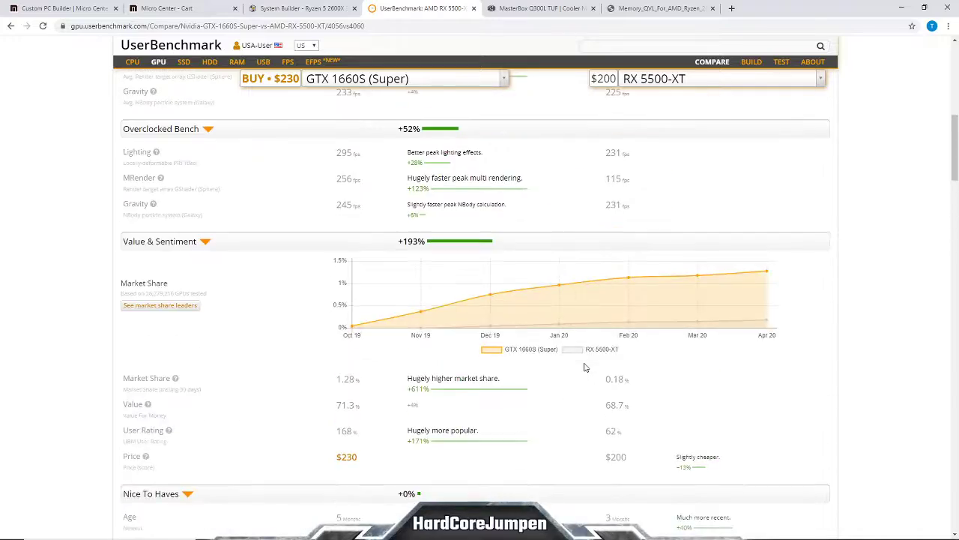
Return to the PCPartPicker list, review its components, and check the build's total including discounts, rebates and shipping.
left_click(296, 9)
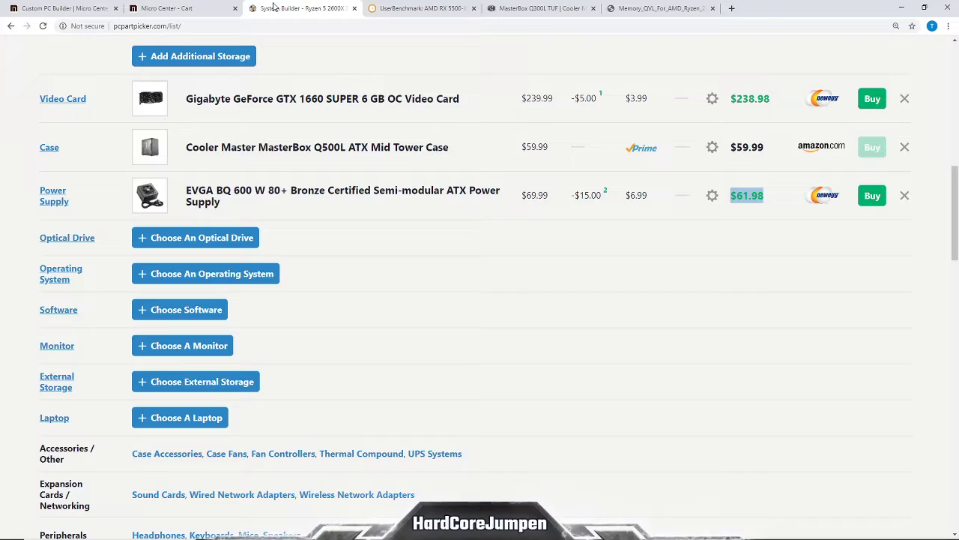
scroll(499, 280, "up", 7)
scroll(471, 264, "down", 2)
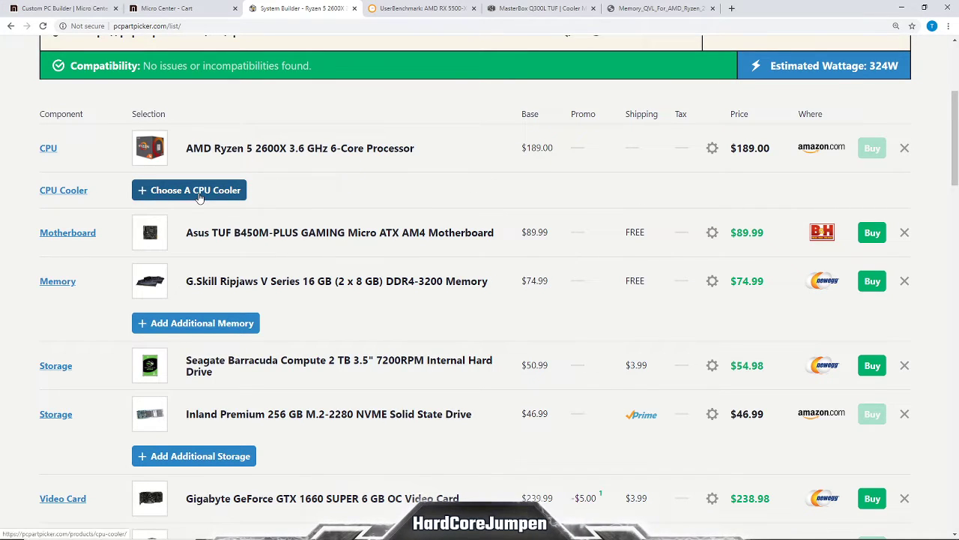
scroll(198, 196, "down", 4)
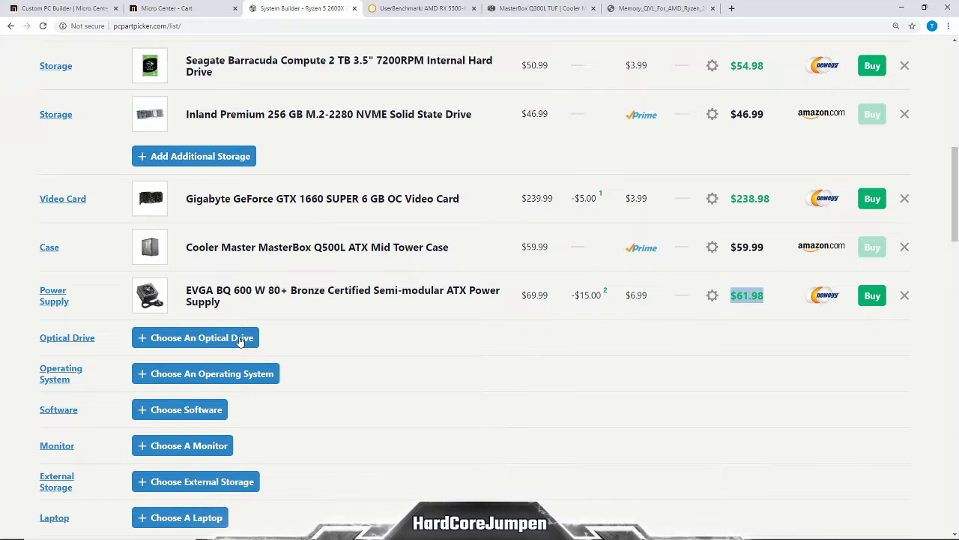
scroll(589, 280, "down", 5)
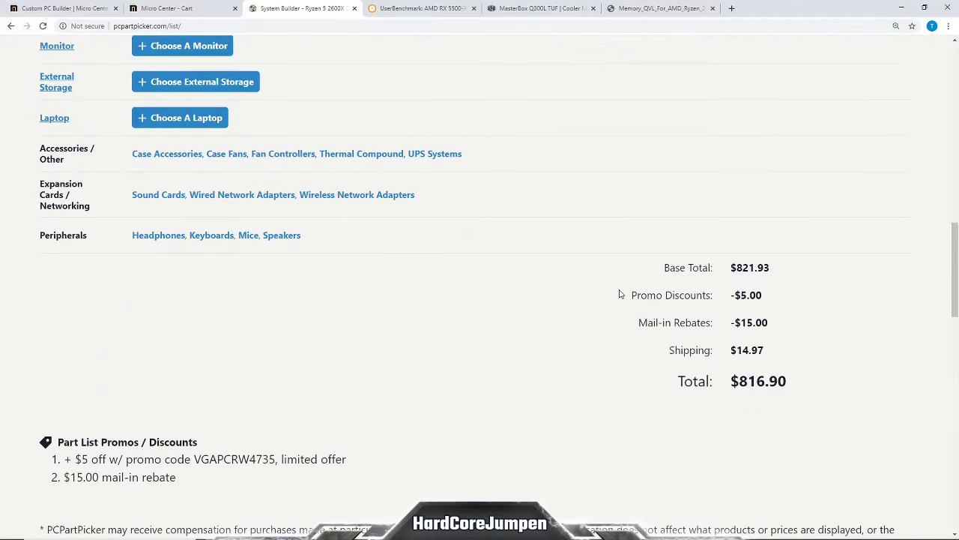
left_click_drag(726, 385, 822, 382)
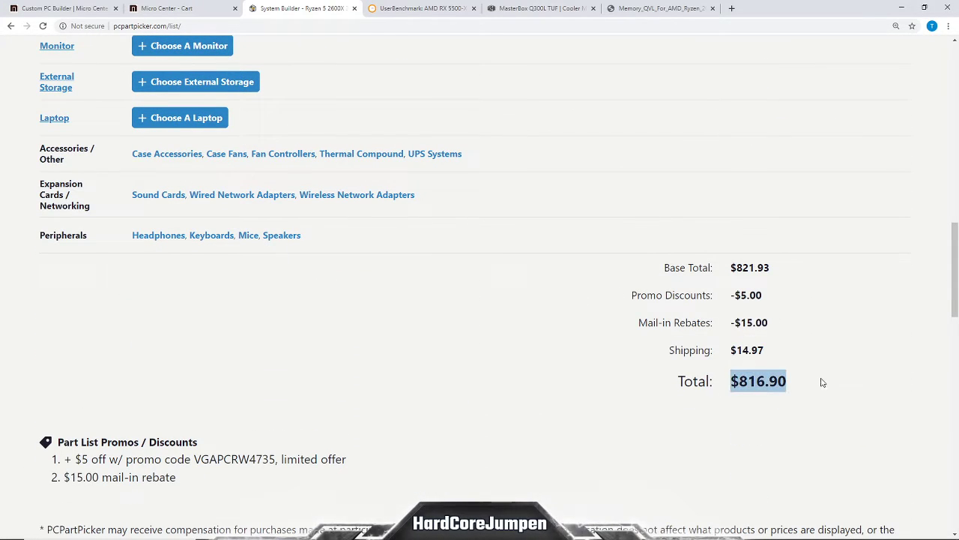
left_click(814, 416)
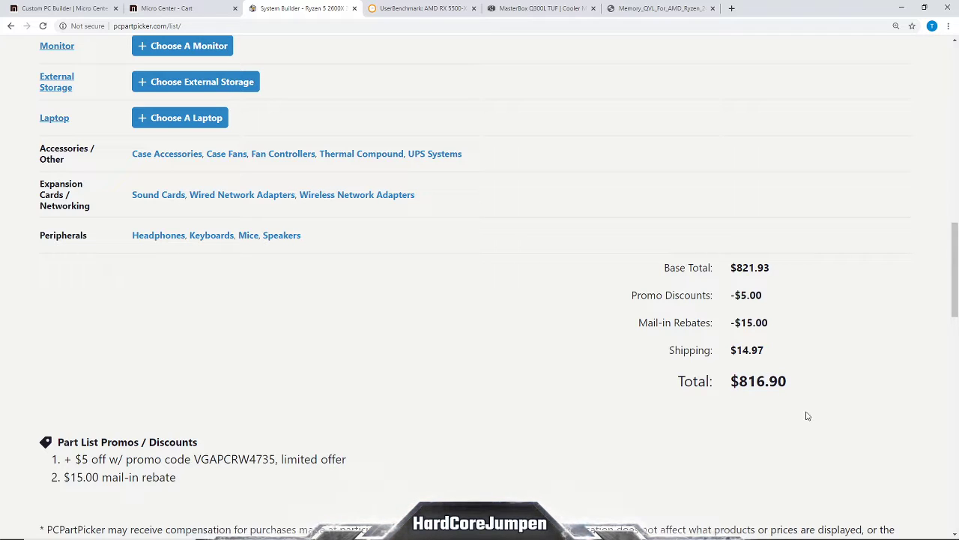
Switch to the Micro Center builder and review its selected components, highlighting the M.2 SSD and Hard Drive categories.
left_click(64, 8)
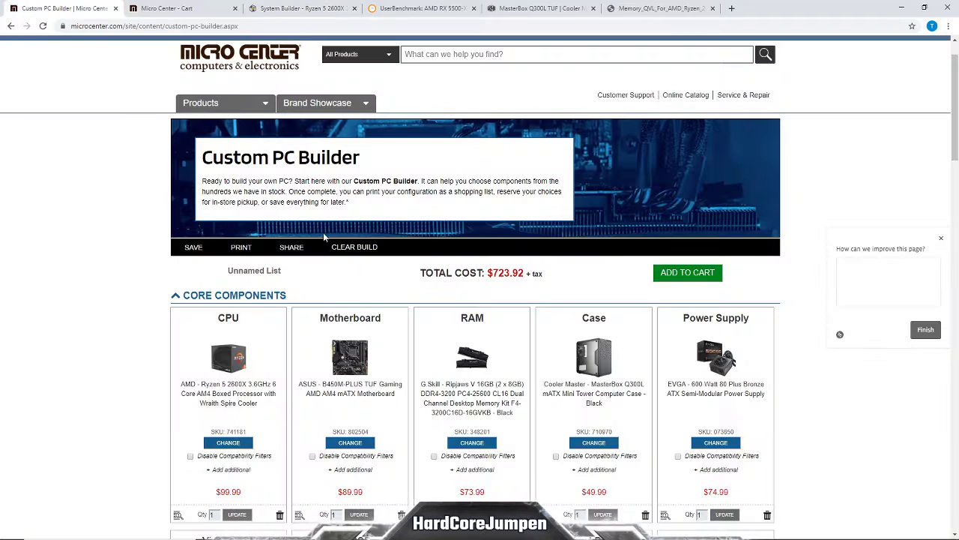
scroll(125, 258, "down", 1)
scroll(125, 259, "down", 3)
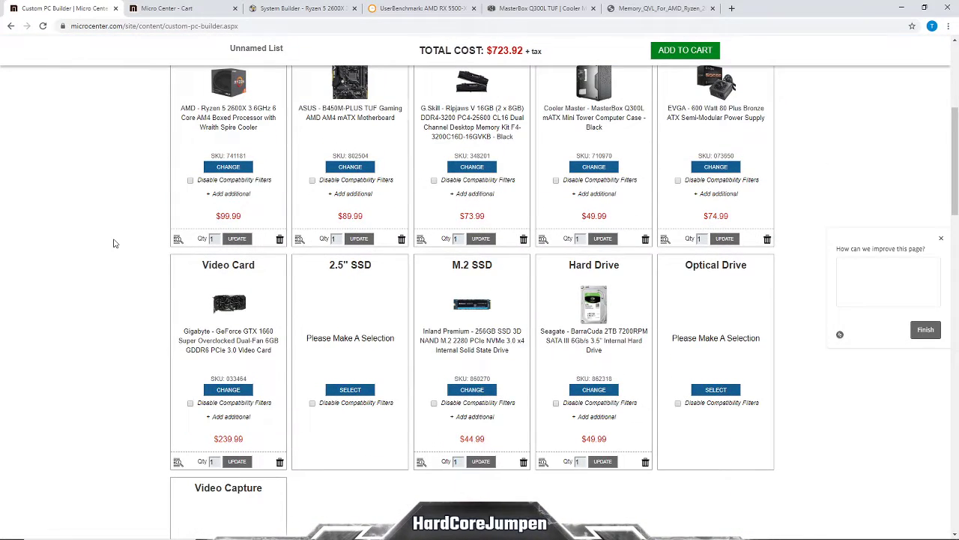
scroll(113, 243, "up", 1)
scroll(449, 234, "down", 1)
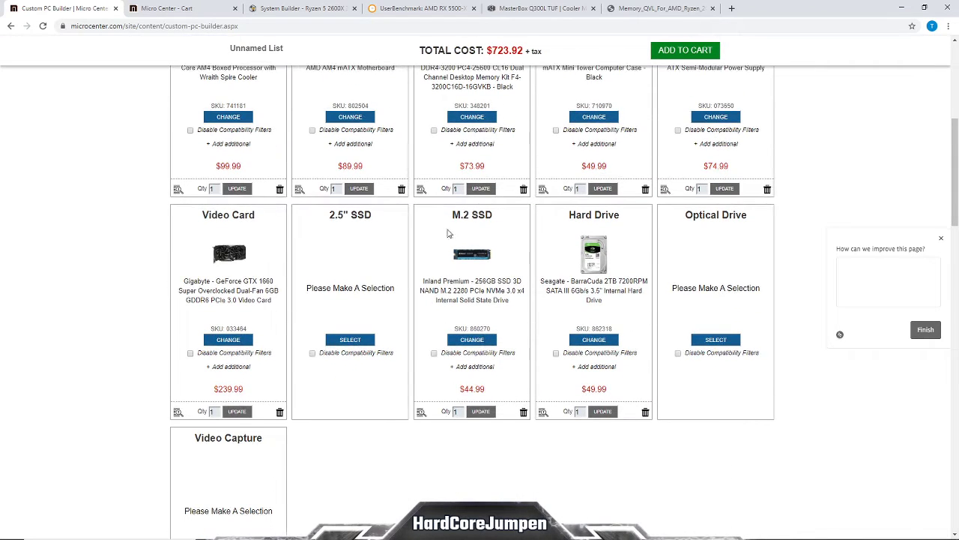
left_click_drag(440, 222, 529, 217)
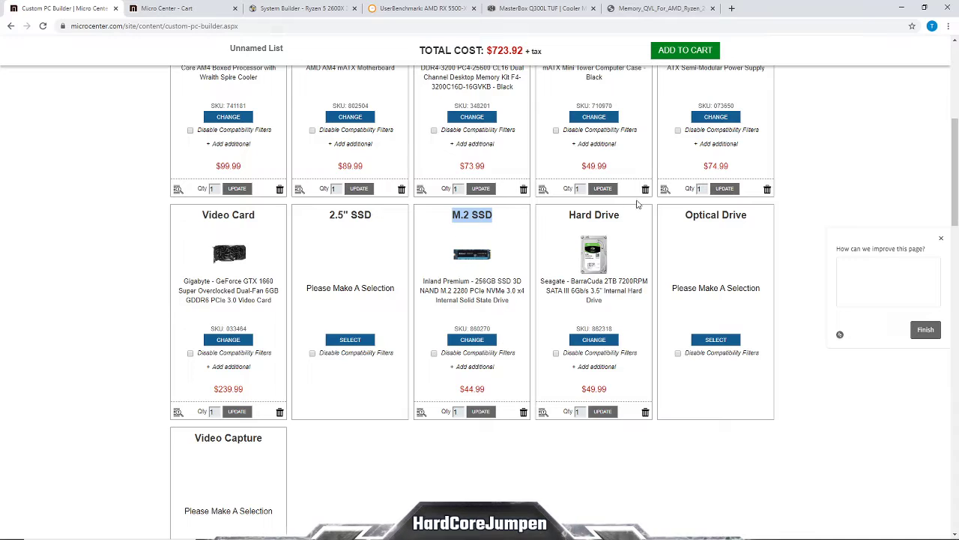
left_click_drag(564, 223, 635, 223)
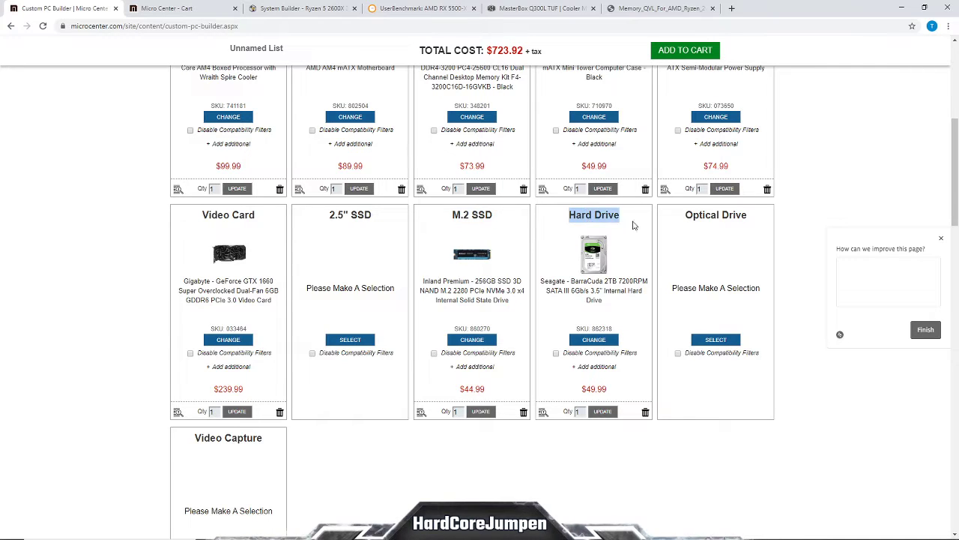
View the product details of the Seagate BarraCuda 2TB hard drive and close them.
left_click(622, 285)
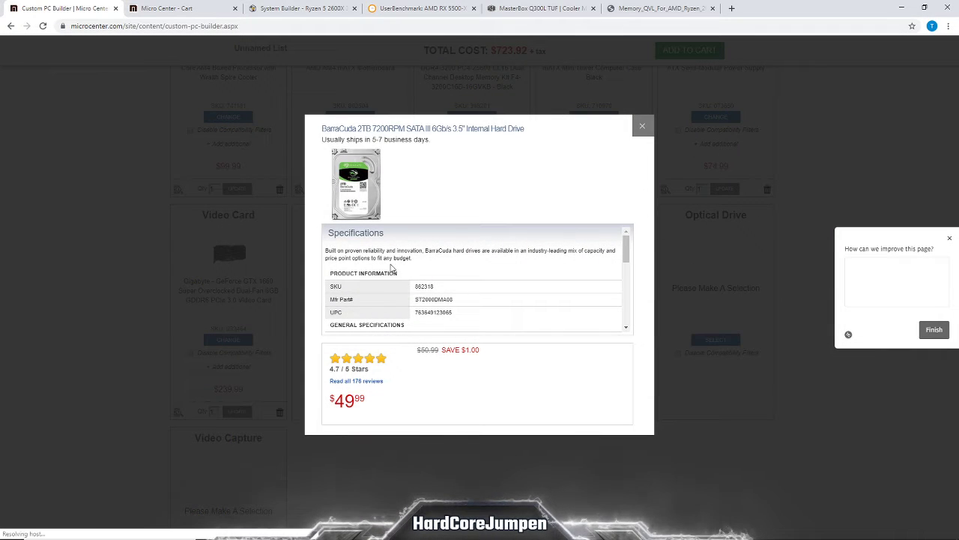
left_click(642, 127)
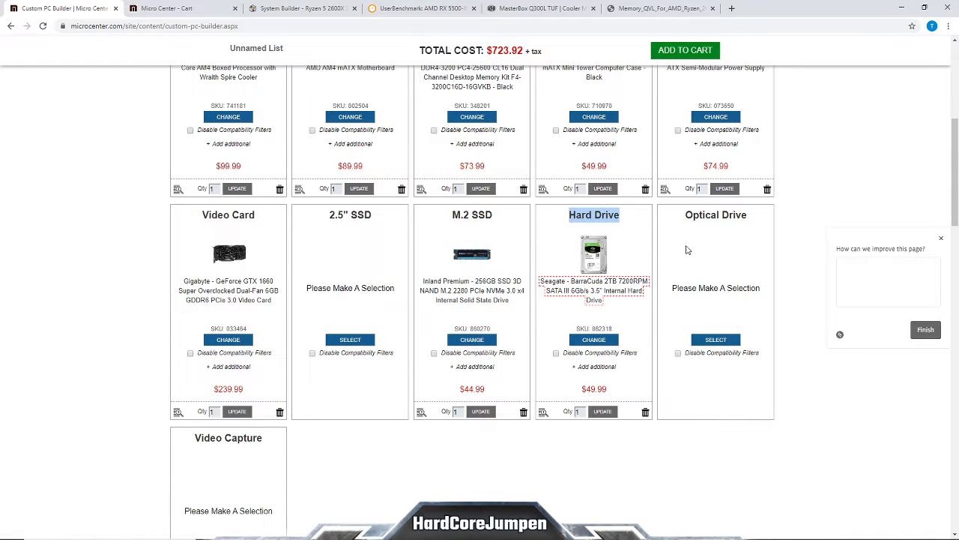
left_click(639, 264)
Look over the builder's core components again, from the storage drives back to the CPU, RAM and power supply.
scroll(625, 285, "down", 1)
scroll(727, 262, "up", 2)
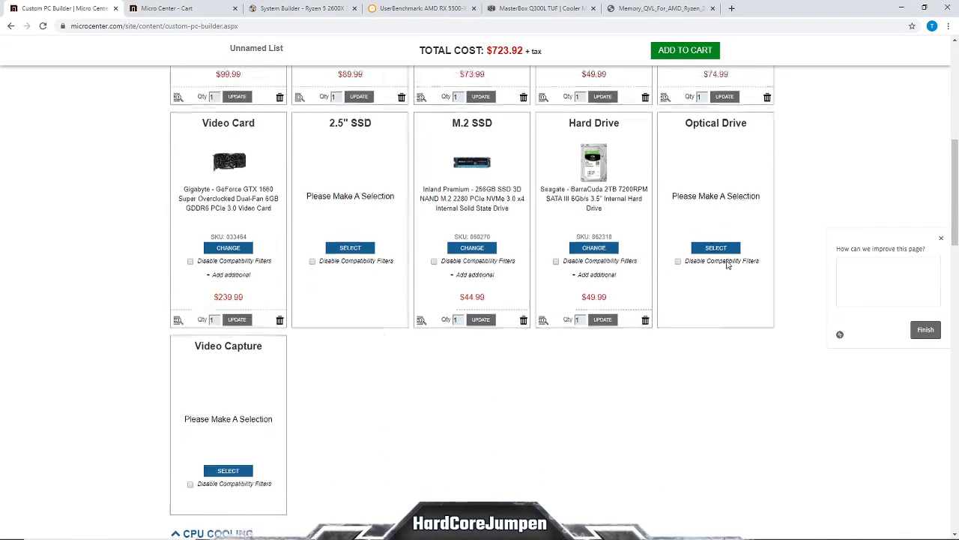
scroll(524, 315, "up", 3)
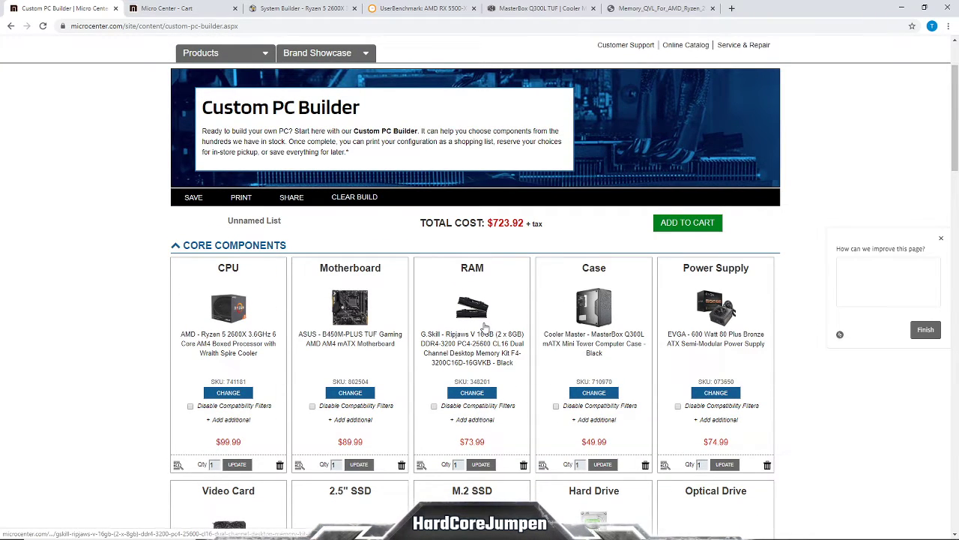
scroll(724, 367, "down", 1)
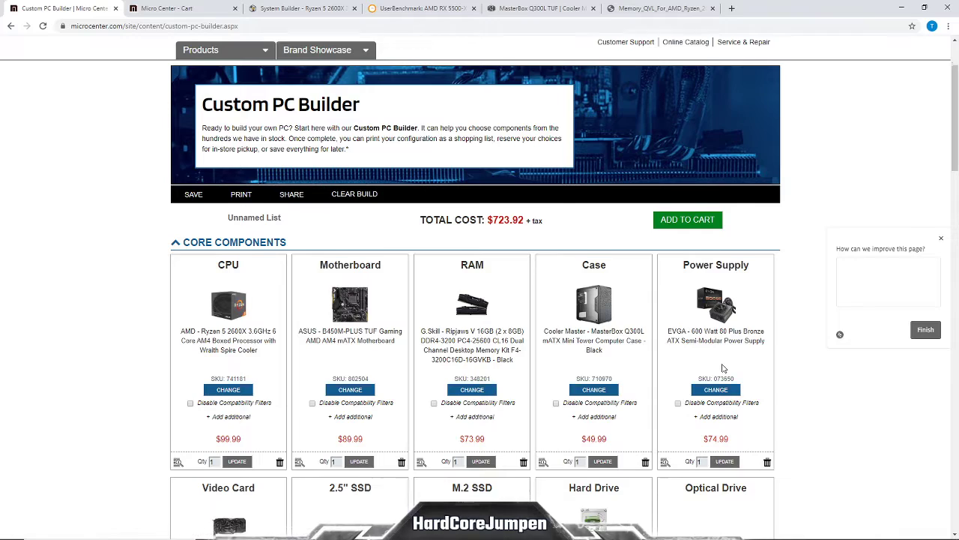
View the product details of the Cooler Master MasterBox Q300L case in the Micro Center builder and close them.
scroll(723, 367, "down", 1)
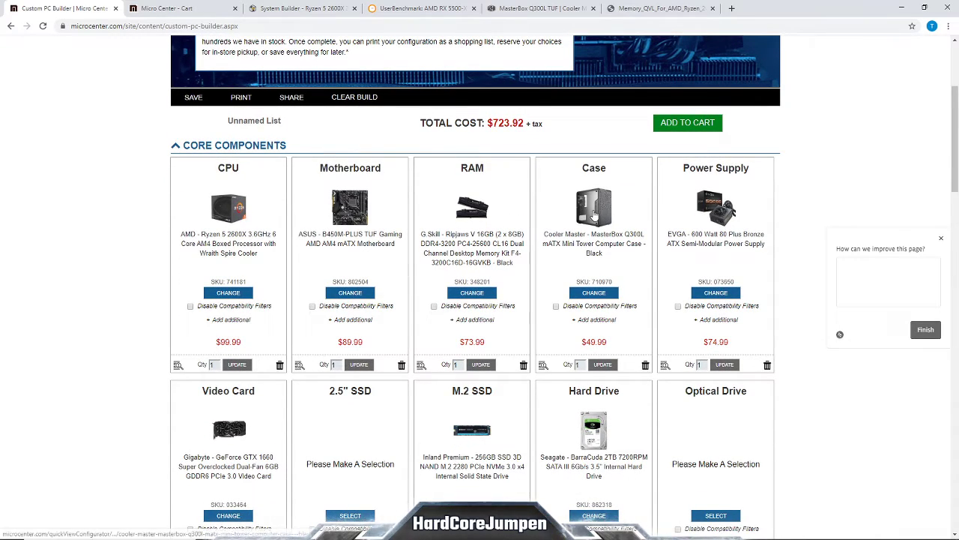
left_click(595, 210)
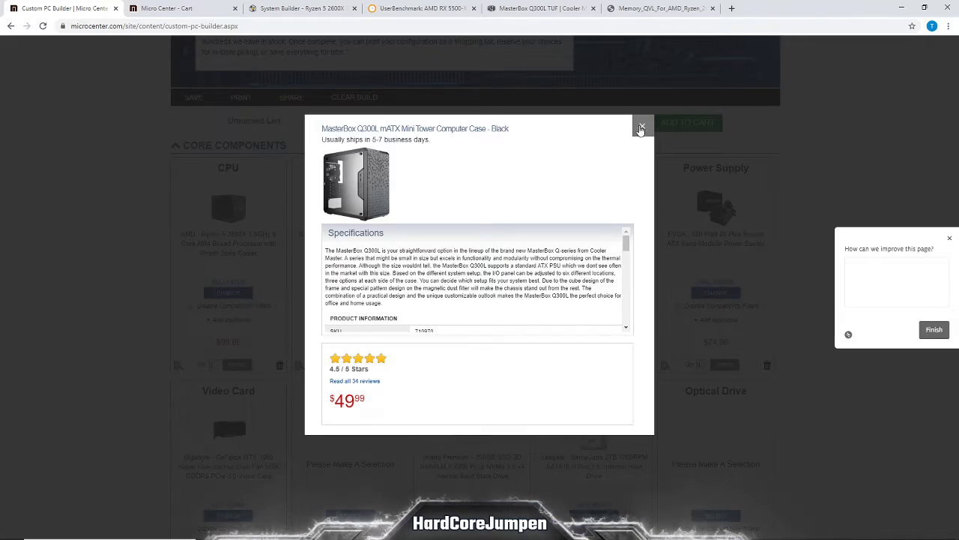
left_click(641, 128)
Switch to the PCPartPicker list and open the product page of the Cooler Master MasterBox Q500L case.
left_click(300, 8)
scroll(294, 247, "up", 6)
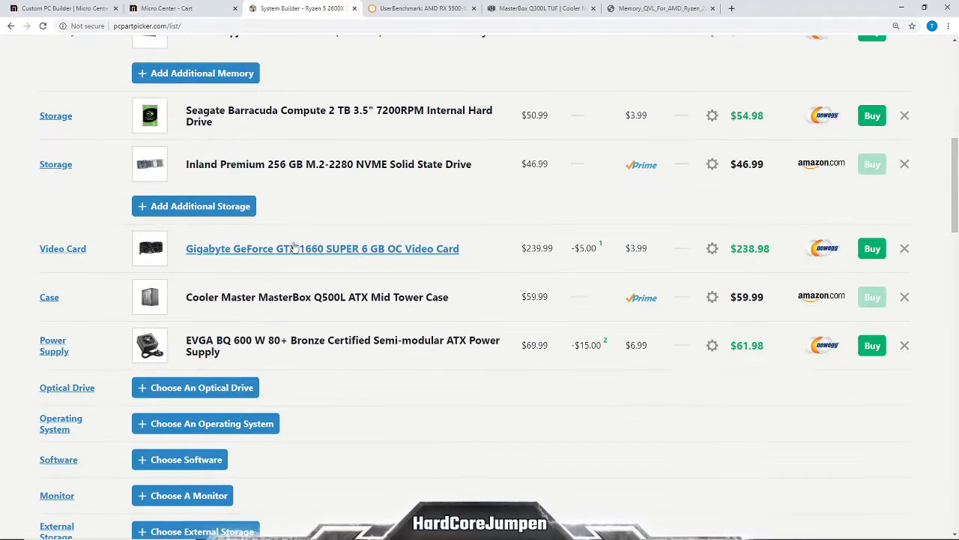
left_click(152, 306)
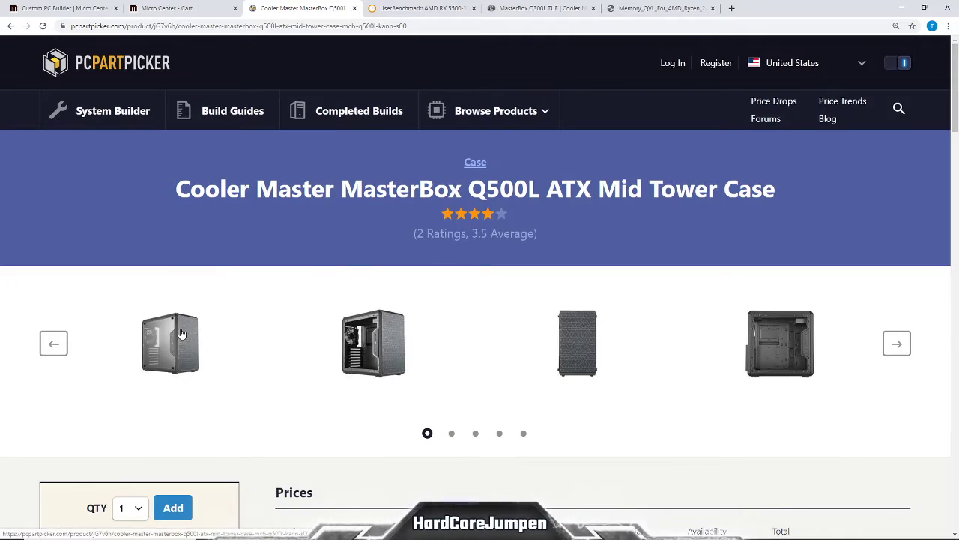
Browse the first several enlarged photos of the MasterBox Q500L case and close the gallery.
left_click(180, 334)
left_click(888, 66)
left_click(888, 68)
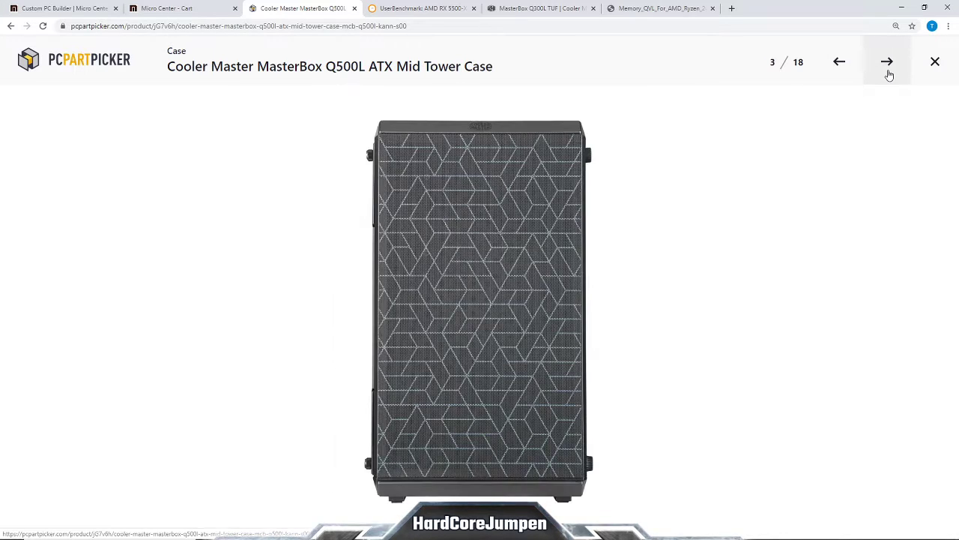
left_click(888, 71)
left_click(888, 69)
left_click(889, 70)
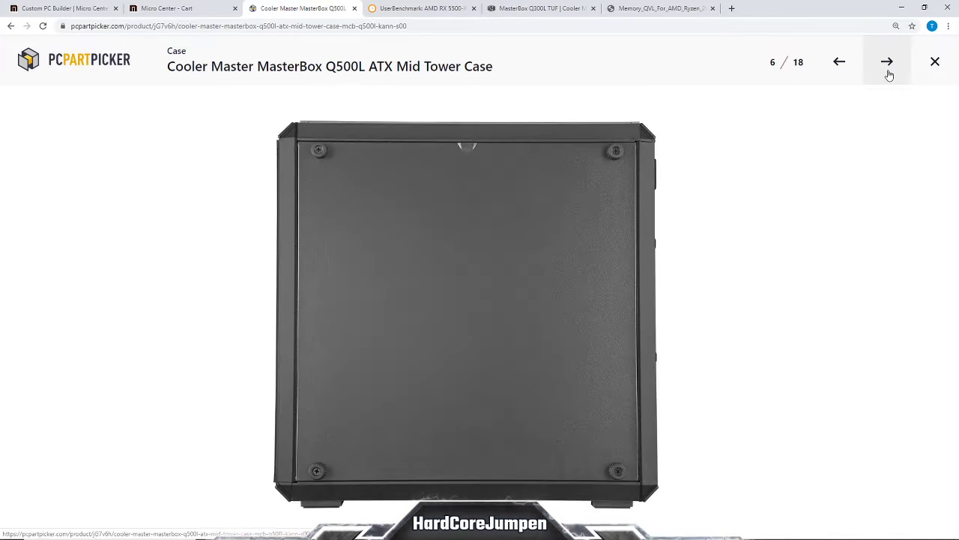
left_click(890, 73)
left_click(935, 63)
Check the merchant prices for the MasterBox Q500L case and return to the System Builder list.
scroll(692, 250, "down", 5)
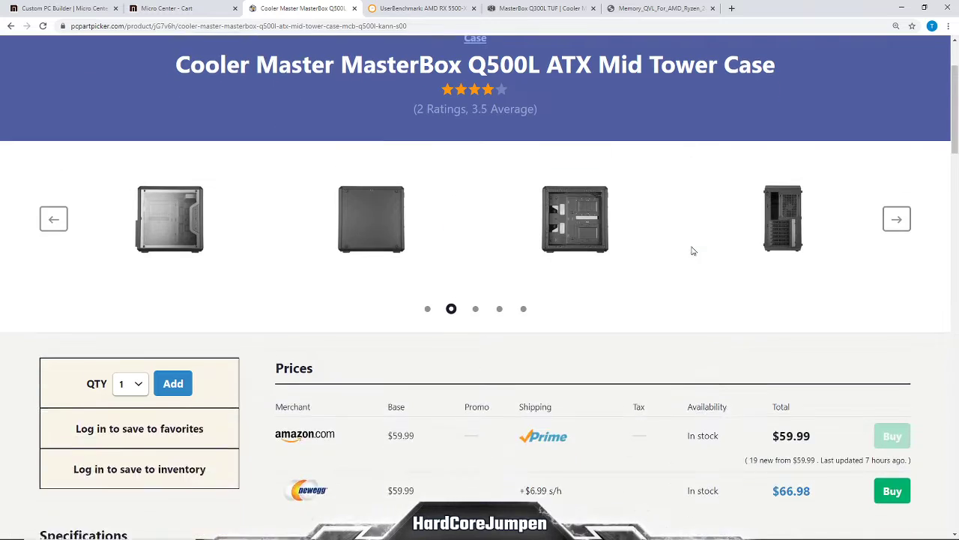
scroll(722, 180, "up", 5)
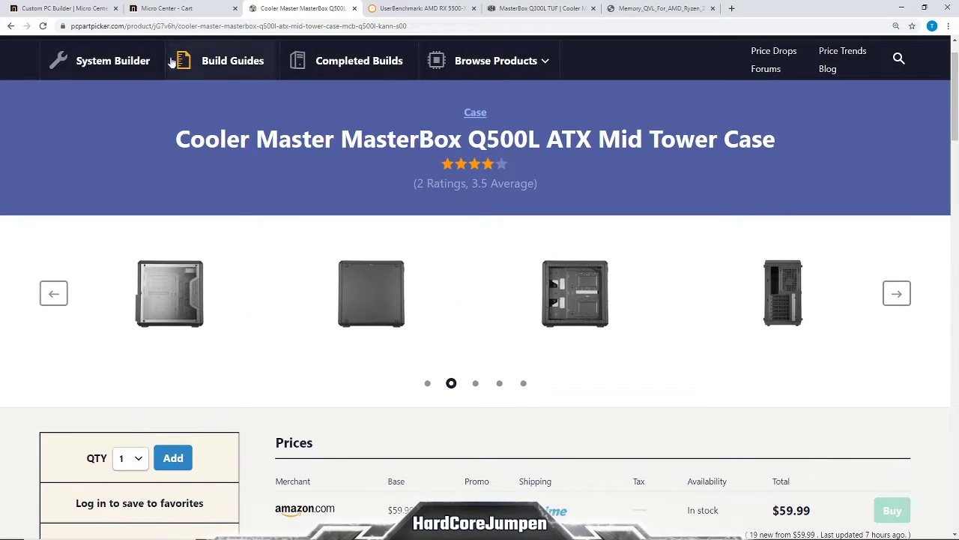
left_click(97, 60)
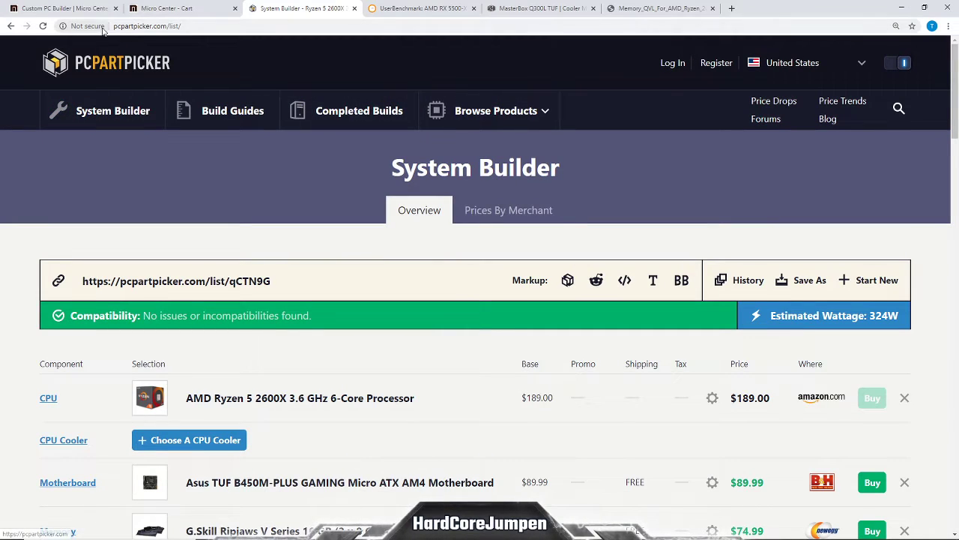
Glance at the UserBenchmark GPU comparison and look through the Cooler Master MasterBox Q300L TUF page, including component clearance and cable routing.
left_click(417, 8)
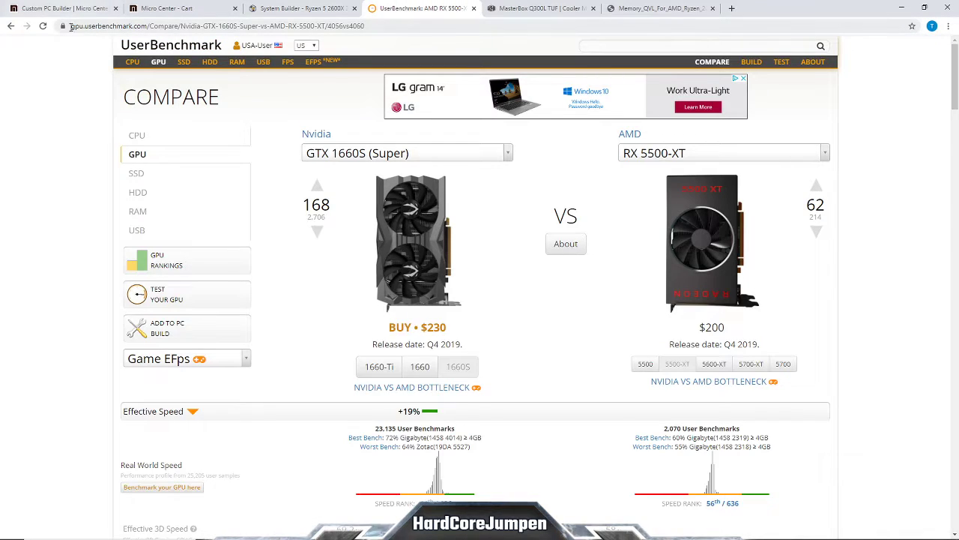
left_click(541, 8)
scroll(509, 289, "up", 3)
scroll(524, 284, "up", 15)
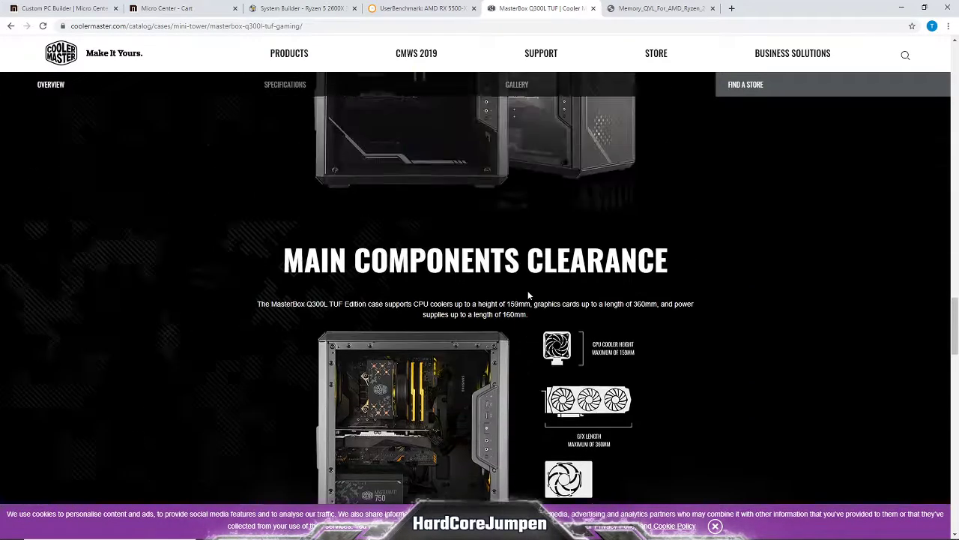
scroll(528, 292, "up", 10)
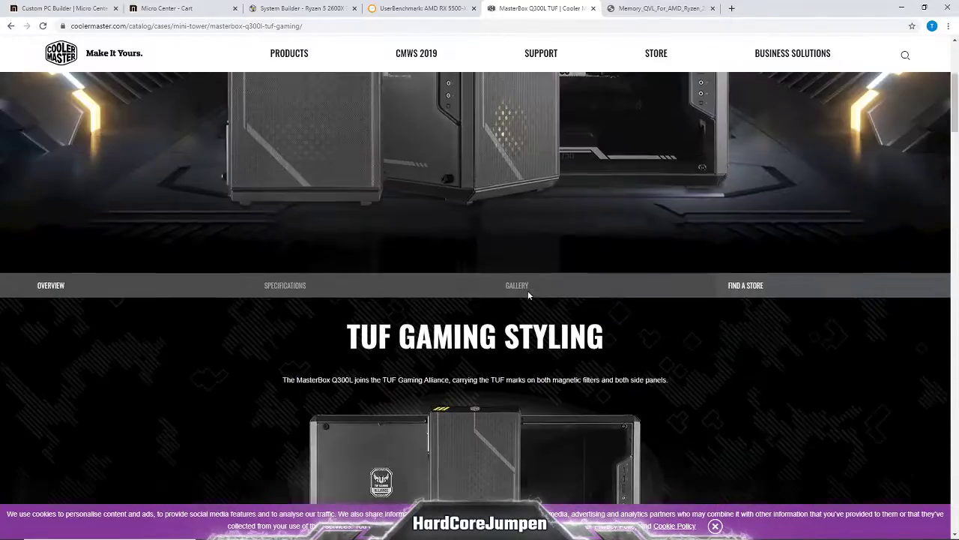
scroll(560, 361, "down", 8)
scroll(514, 315, "down", 15)
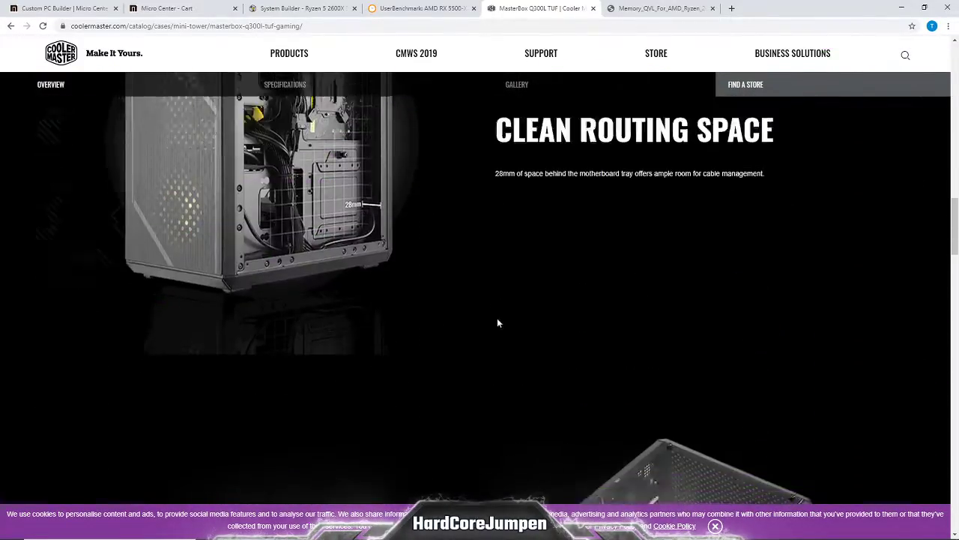
Consult the ASUS memory QVL document, then return to the PCPartPicker list and review its compatibility status and parts.
left_click(659, 8)
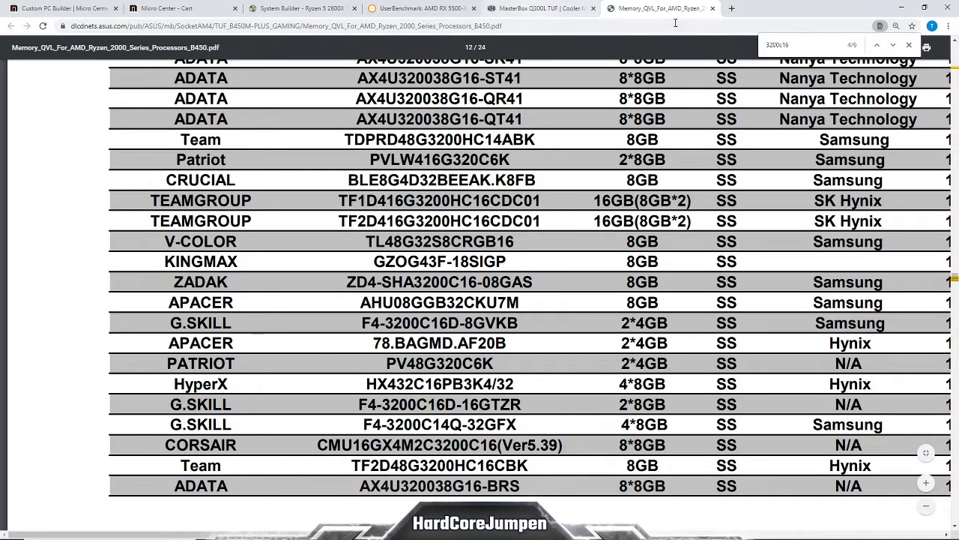
left_click(300, 9)
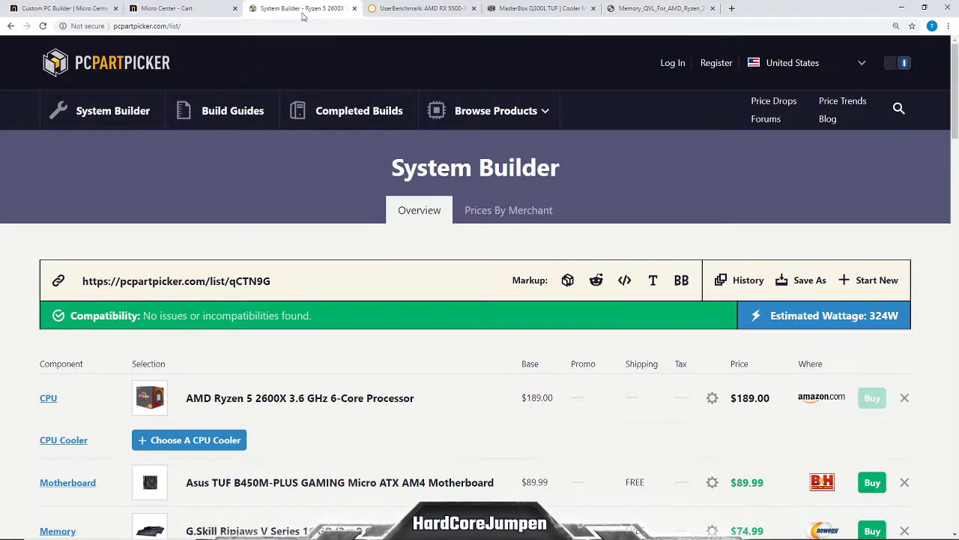
scroll(171, 195, "down", 2)
scroll(178, 143, "up", 1)
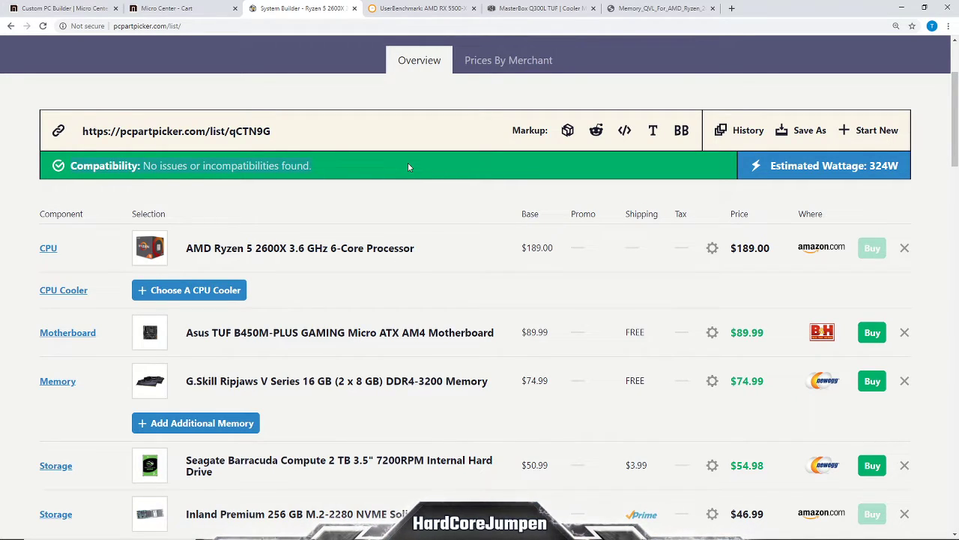
scroll(422, 194, "down", 3)
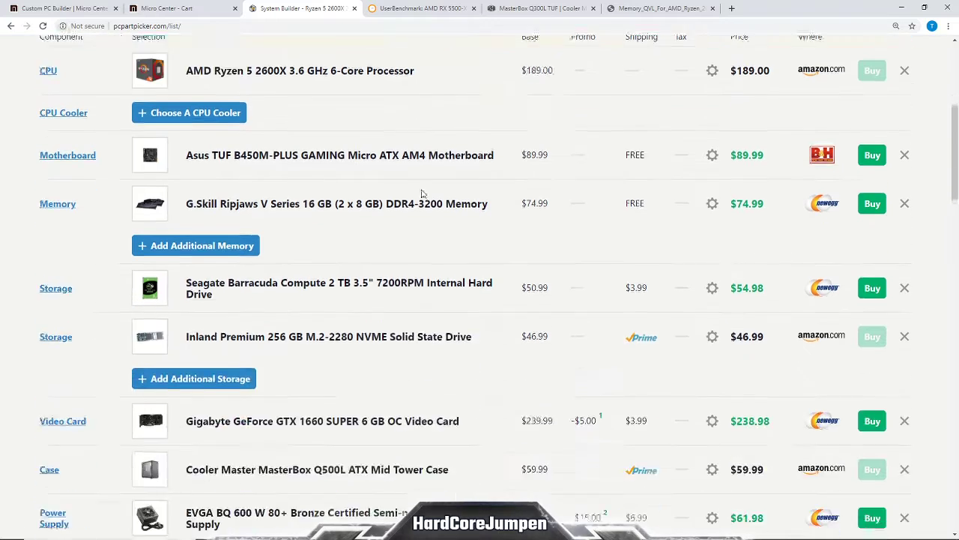
scroll(440, 197, "up", 4)
scroll(452, 308, "down", 2)
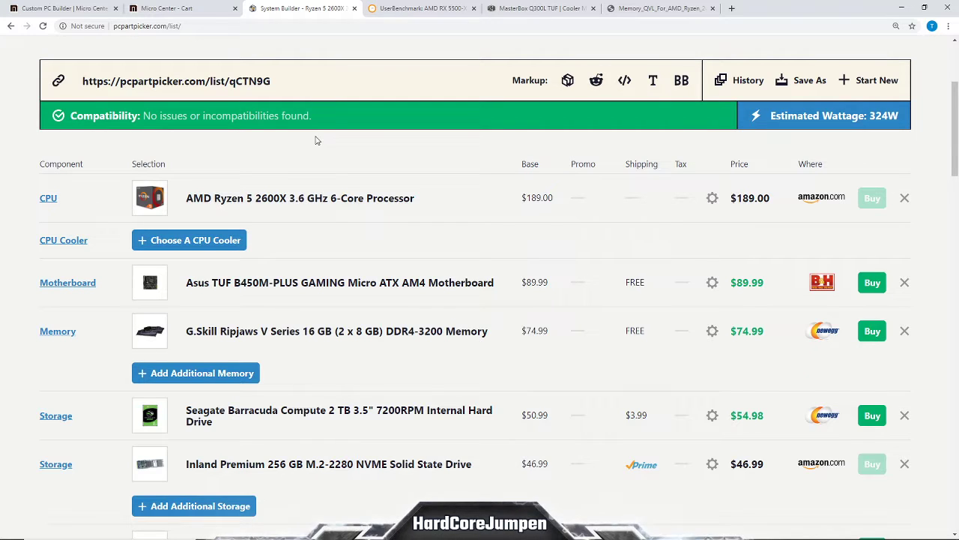
Compare the Micro Center builder's core components and prices with the parts in the PCPartPicker list.
left_click(61, 9)
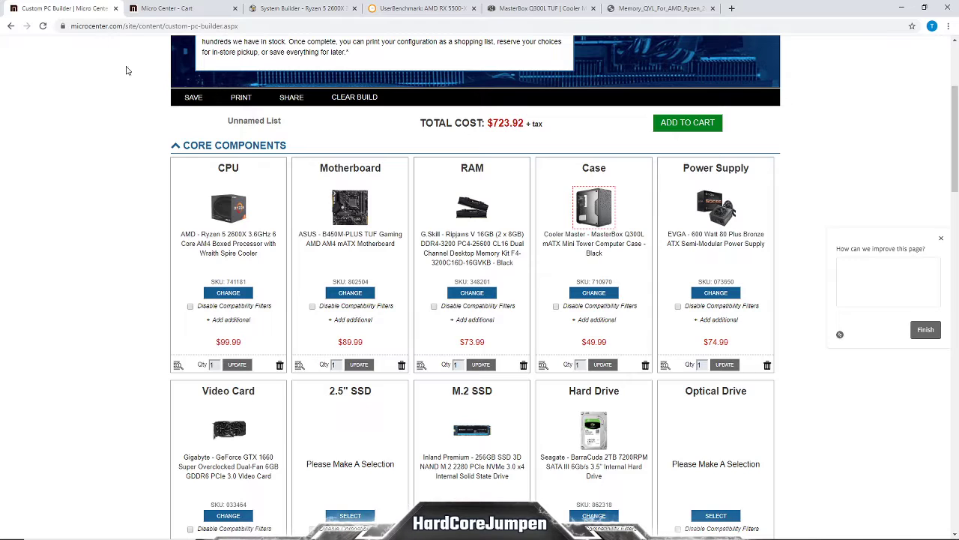
scroll(814, 203, "down", 5)
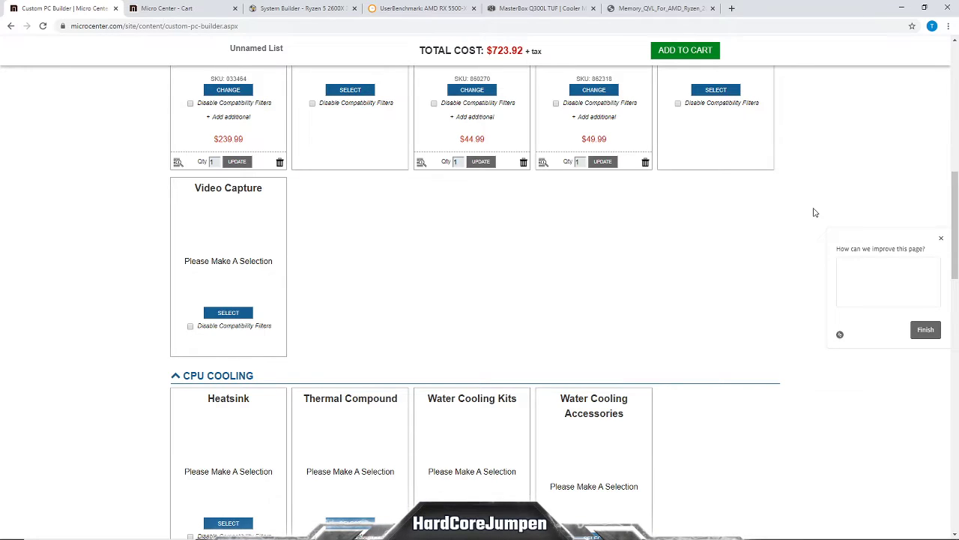
left_click(311, 14)
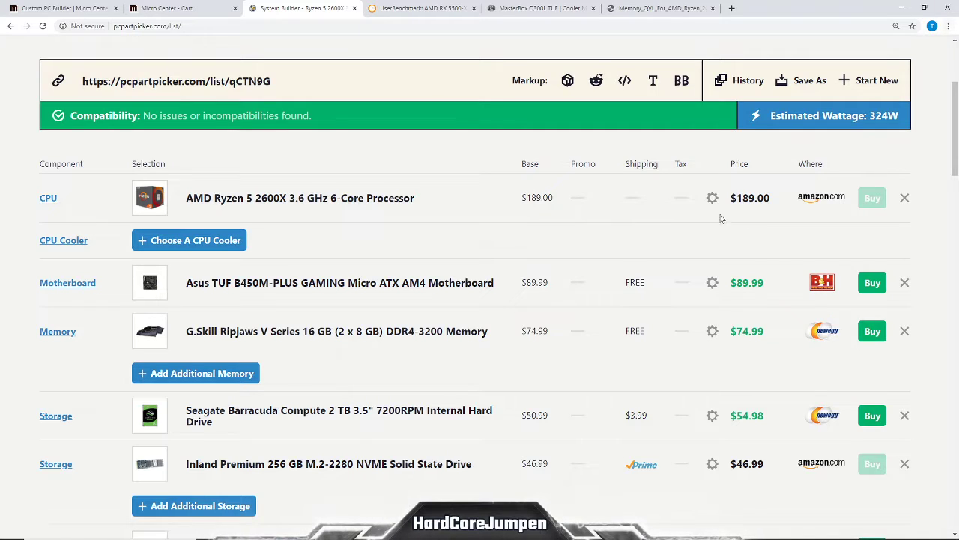
scroll(650, 322, "down", 6)
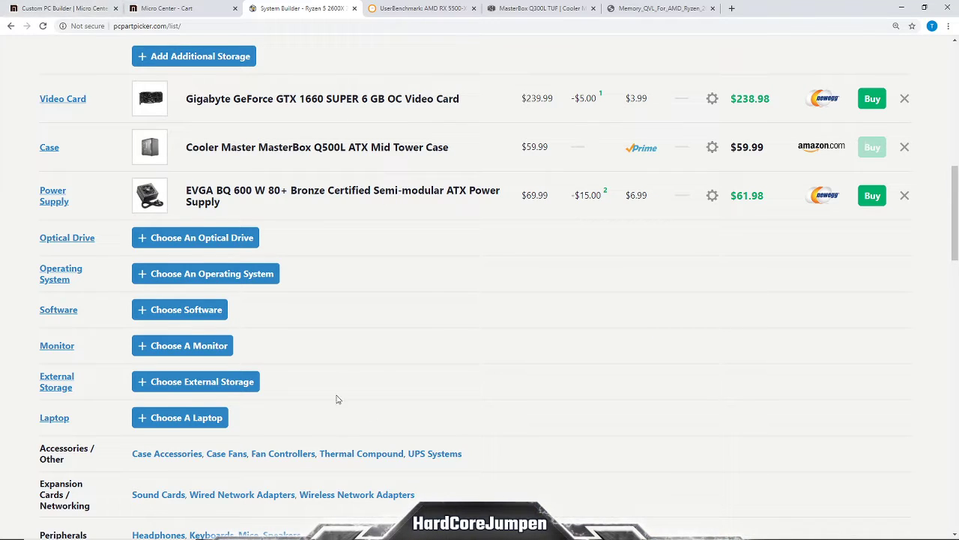
Examine the PCPartPicker build's parts again, from the CPU, motherboard and memory to storage, video card and case.
scroll(337, 400, "up", 4)
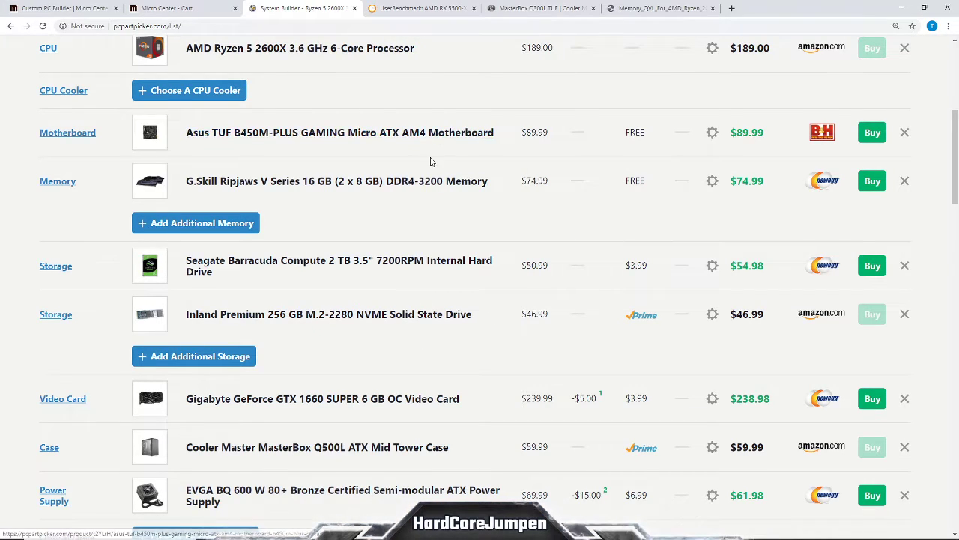
scroll(432, 159, "down", 3)
scroll(471, 328, "up", 5)
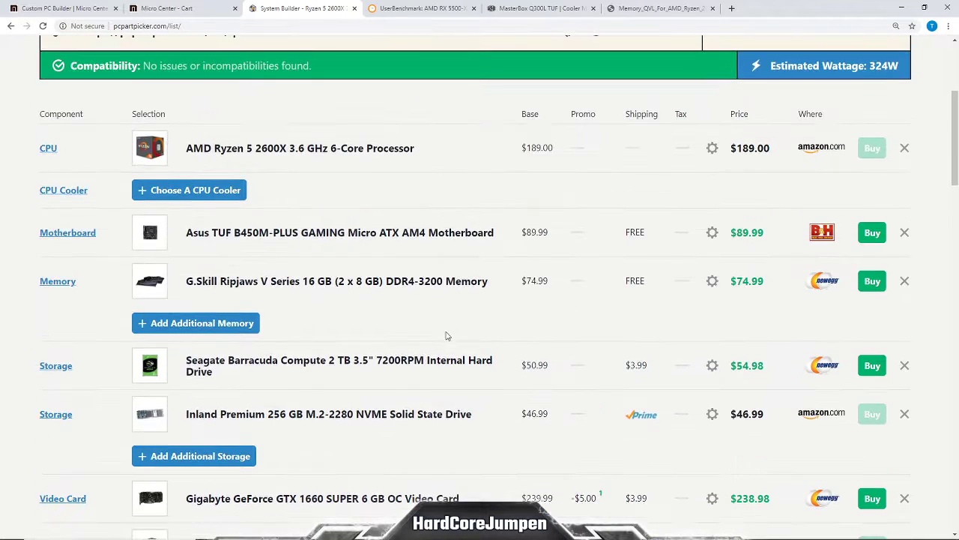
scroll(447, 335, "down", 2)
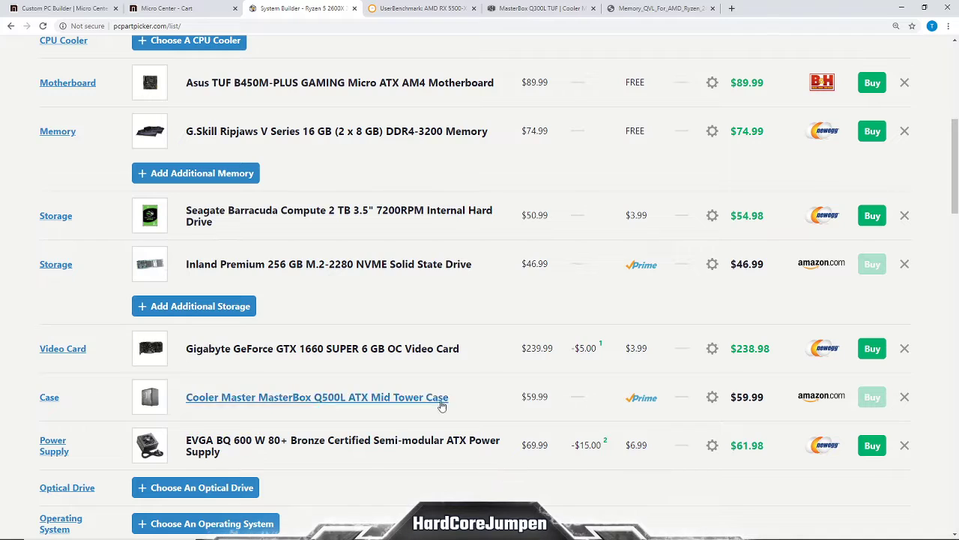
scroll(480, 367, "up", 1)
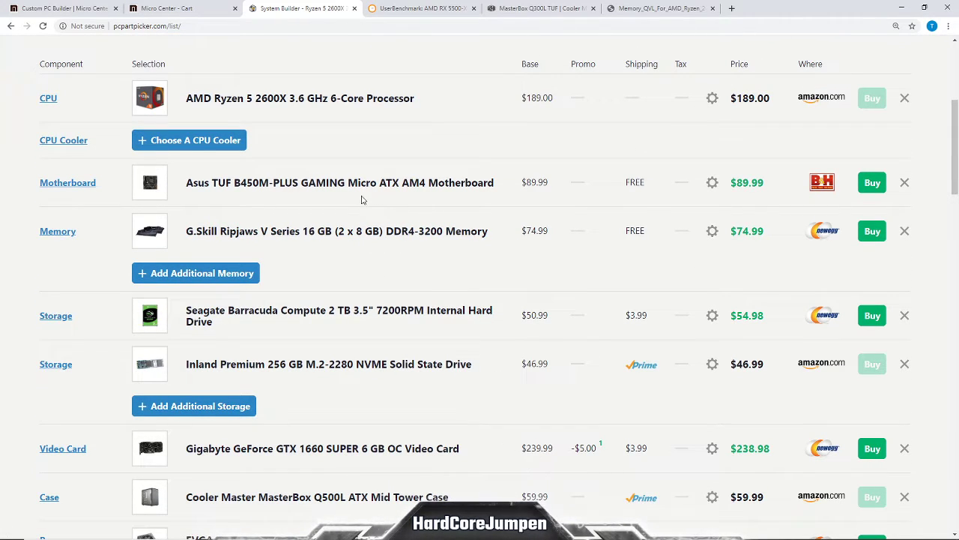
scroll(485, 286, "down", 1)
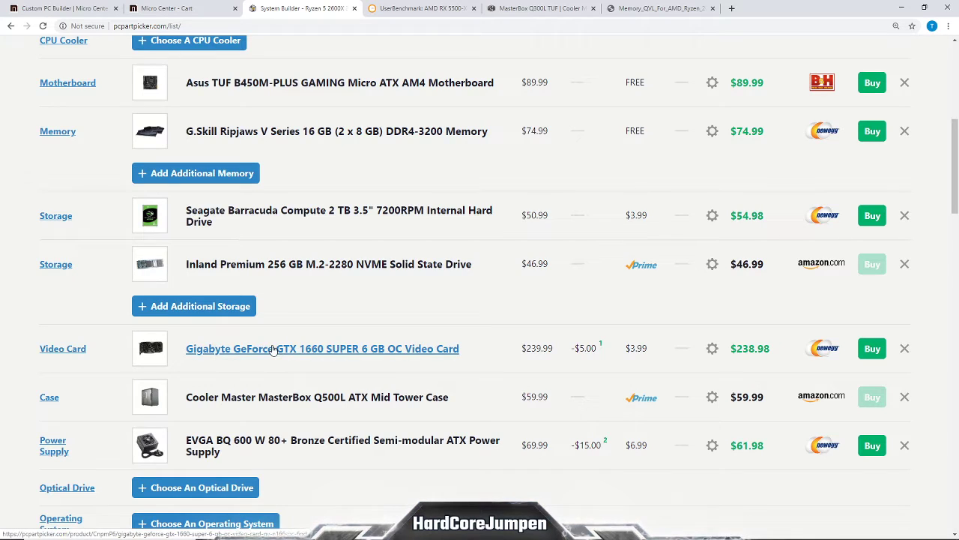
scroll(232, 156, "up", 2)
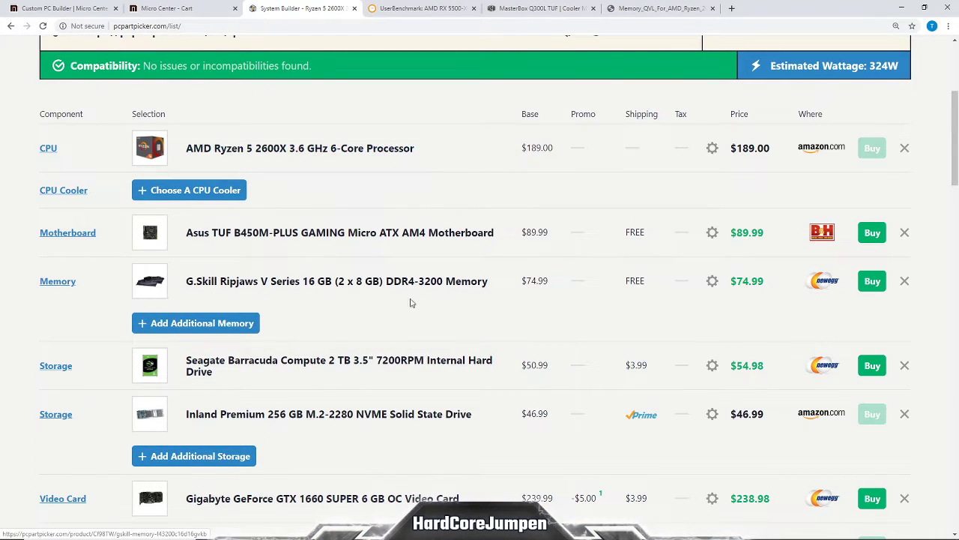
scroll(231, 335, "down", 1)
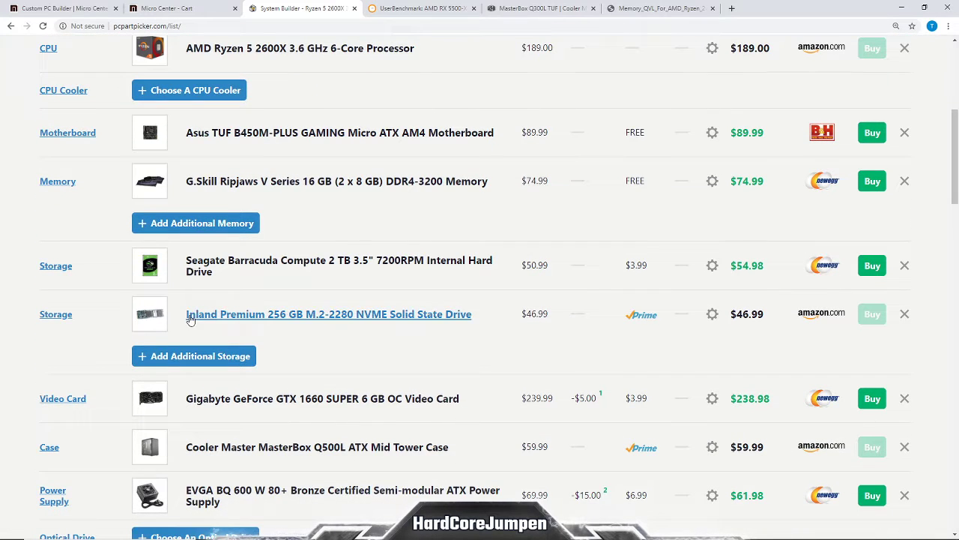
Look over the PCPartPicker list from its compatibility summary to the empty categories and the base total.
scroll(543, 342, "down", 2)
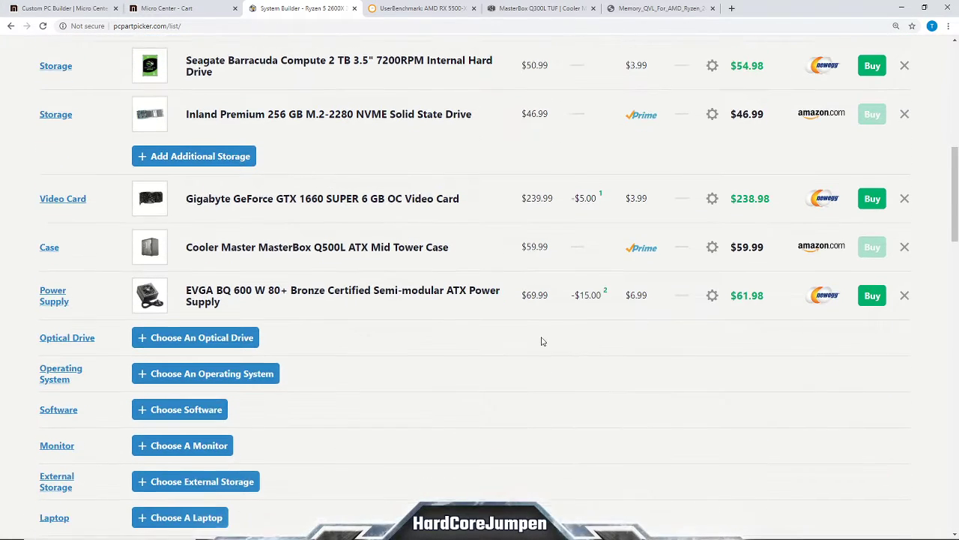
scroll(543, 342, "down", 2)
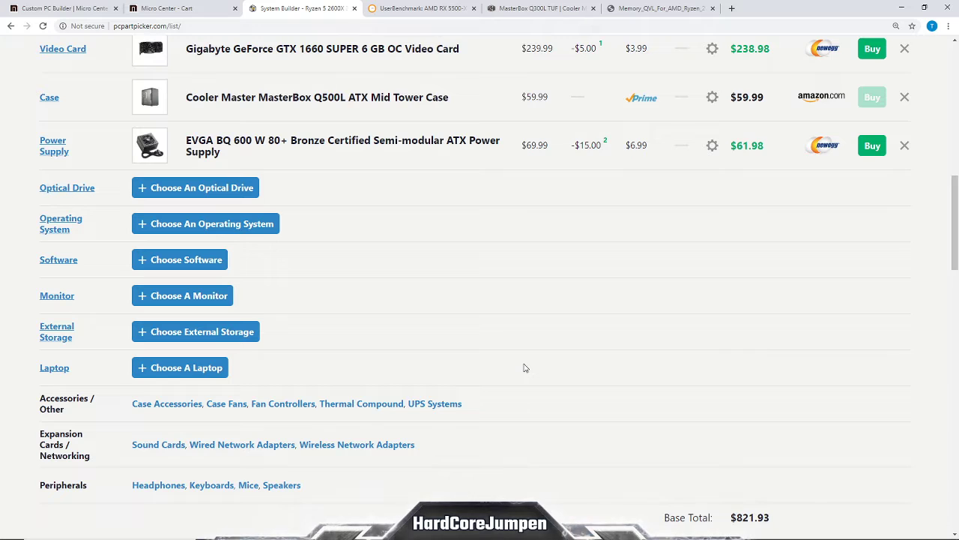
scroll(524, 367, "up", 5)
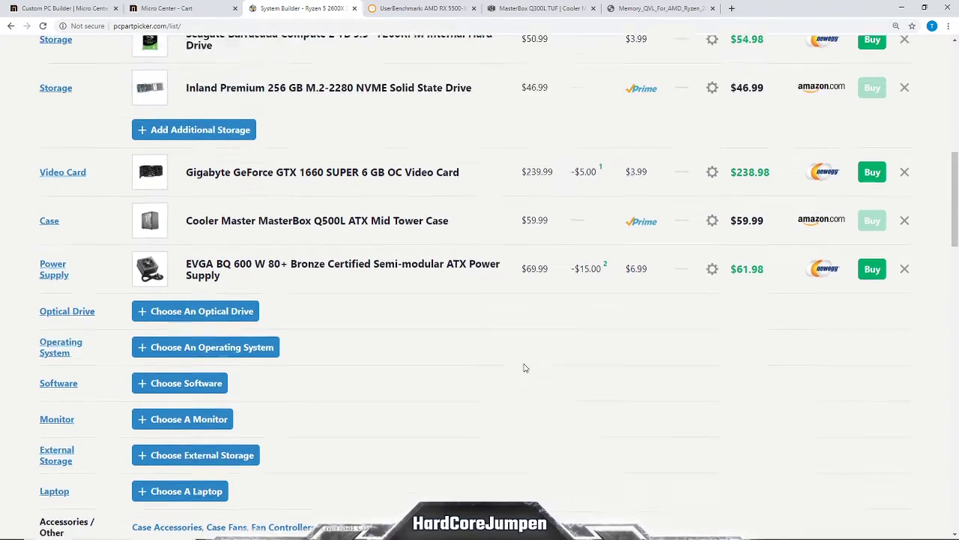
scroll(524, 368, "up", 3)
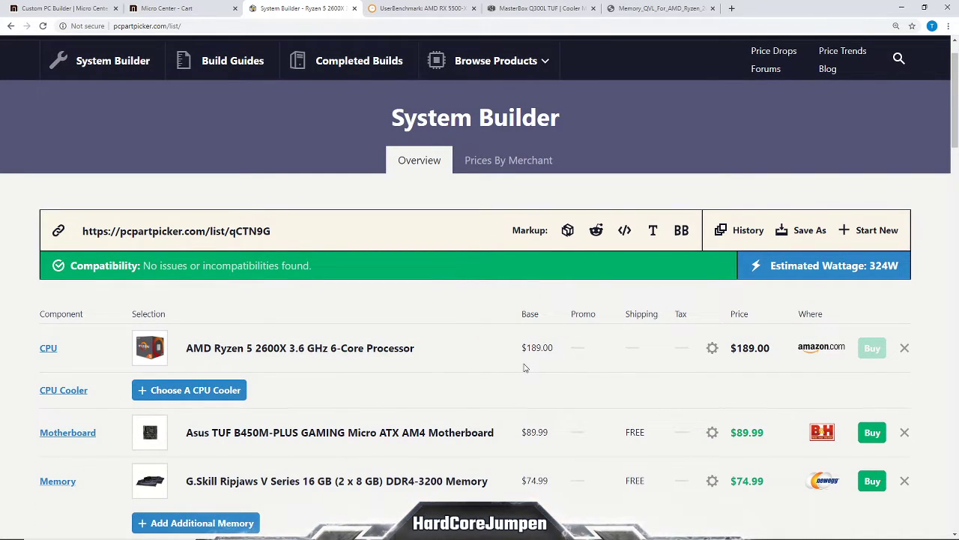
scroll(524, 368, "down", 5)
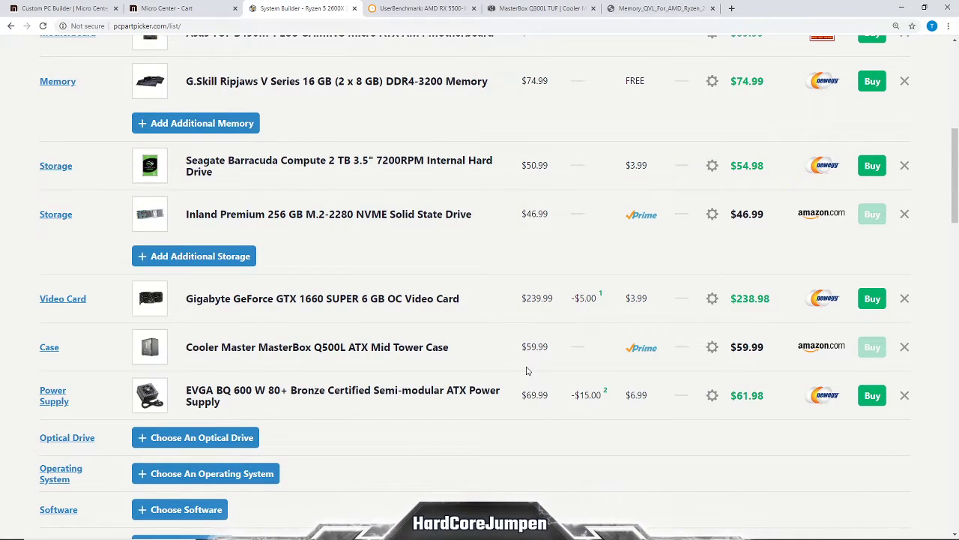
scroll(526, 370, "down", 4)
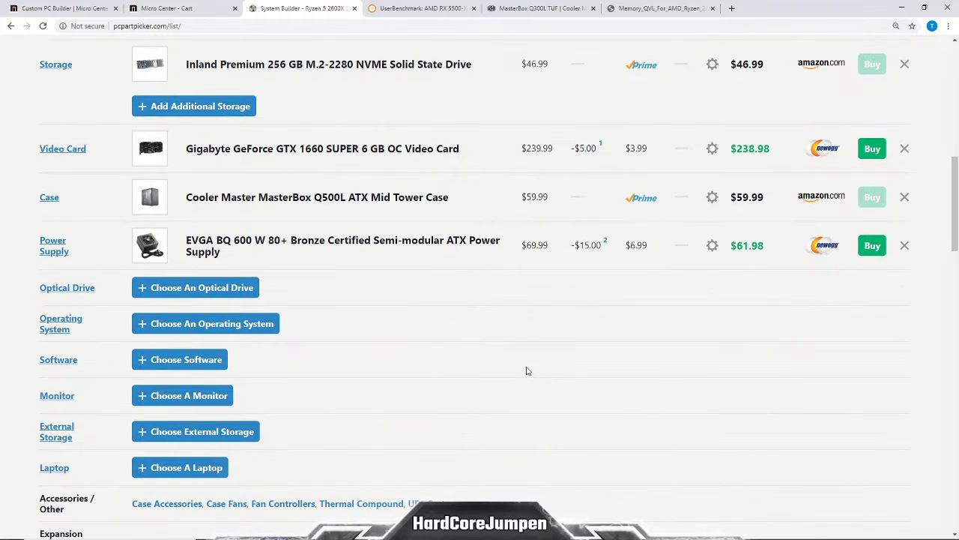
Check the PCPartPicker list's price totals, then switch to UserBenchmark and compare the GTX 1660S (Super) with the RX 5500-XT.
scroll(527, 370, "down", 1)
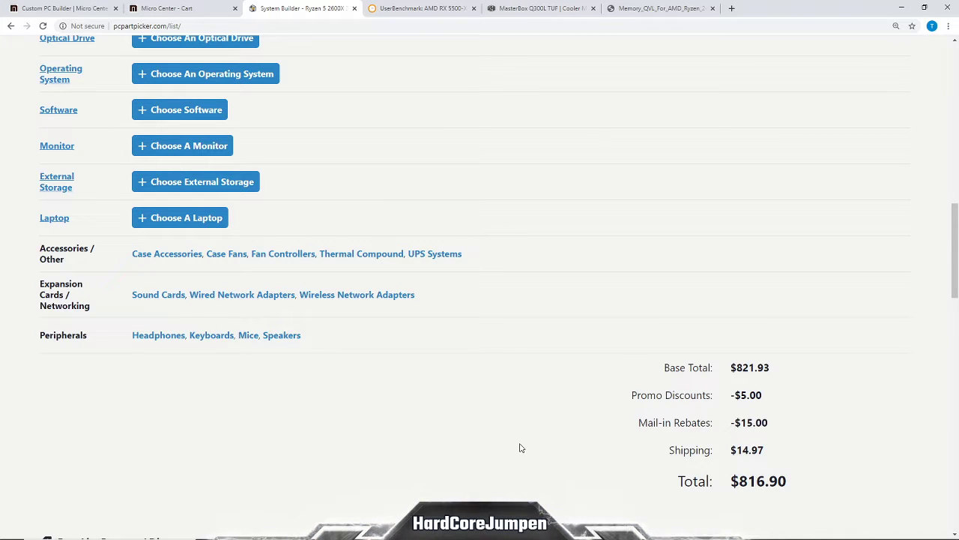
scroll(521, 413, "up", 7)
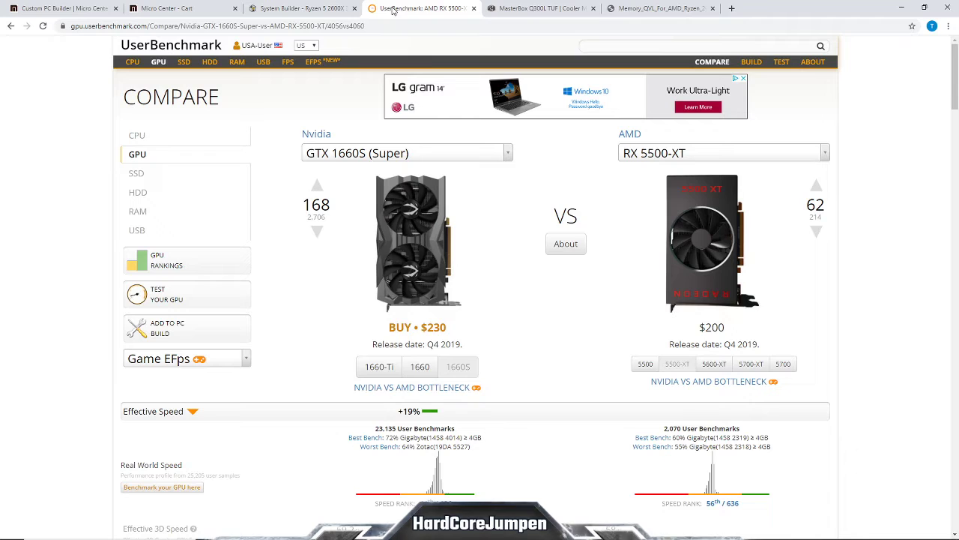
left_click(395, 9)
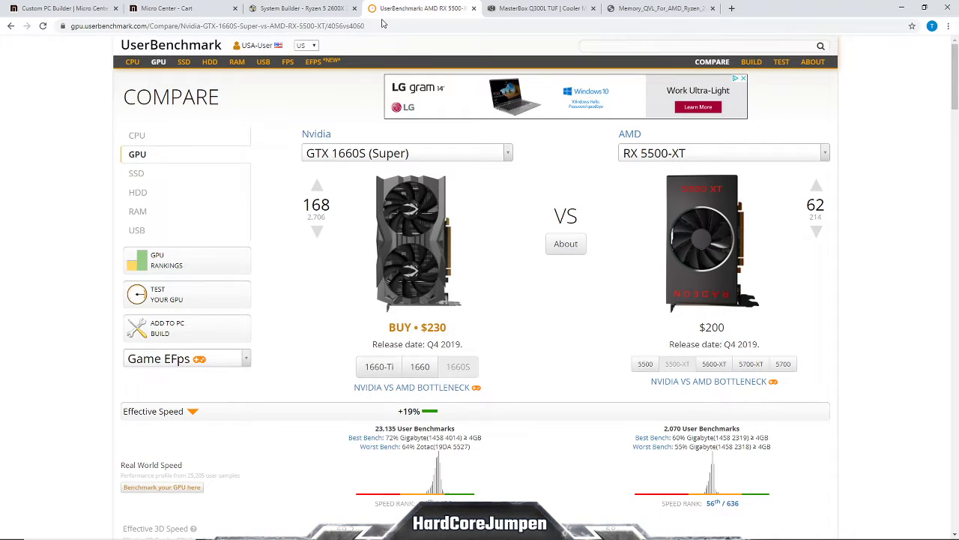
scroll(563, 371, "down", 5)
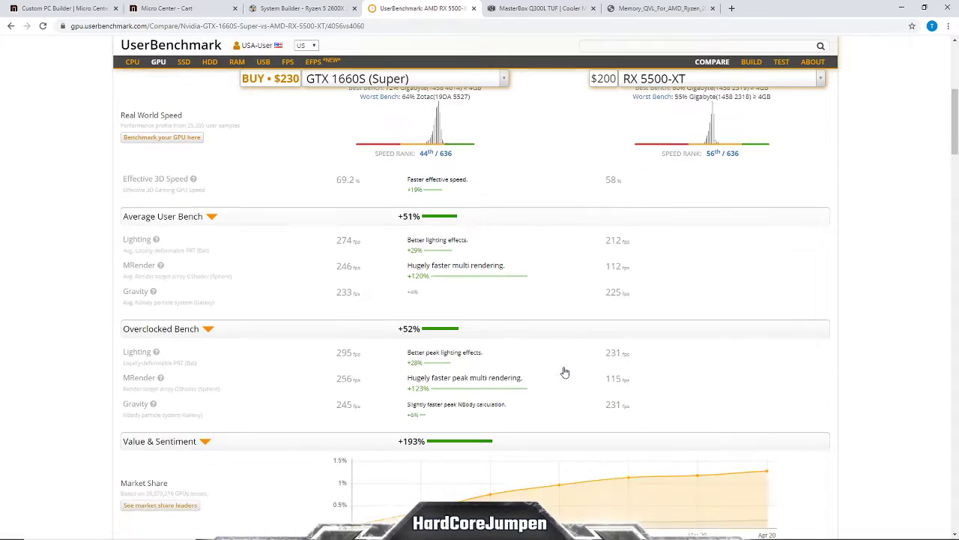
scroll(563, 386, "down", 2)
scroll(560, 397, "up", 2)
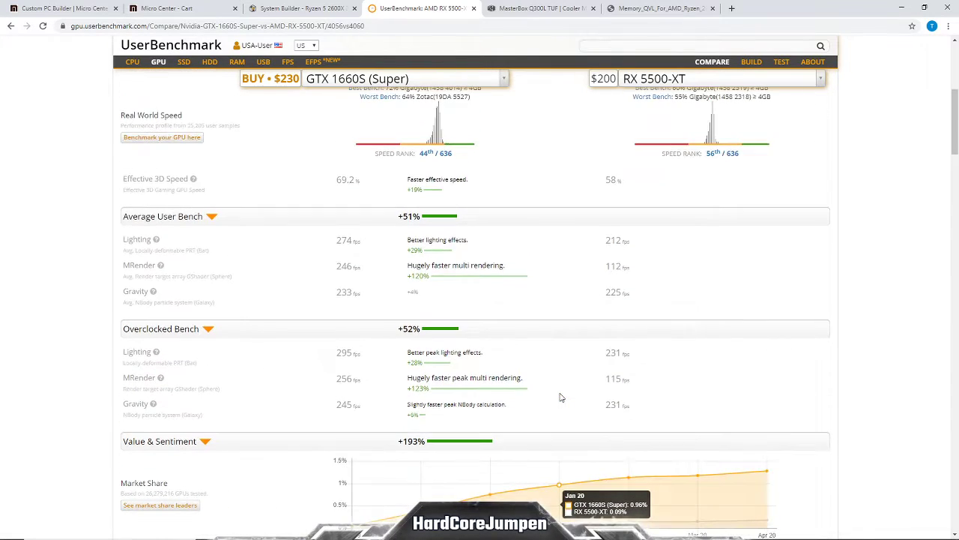
scroll(565, 396, "up", 5)
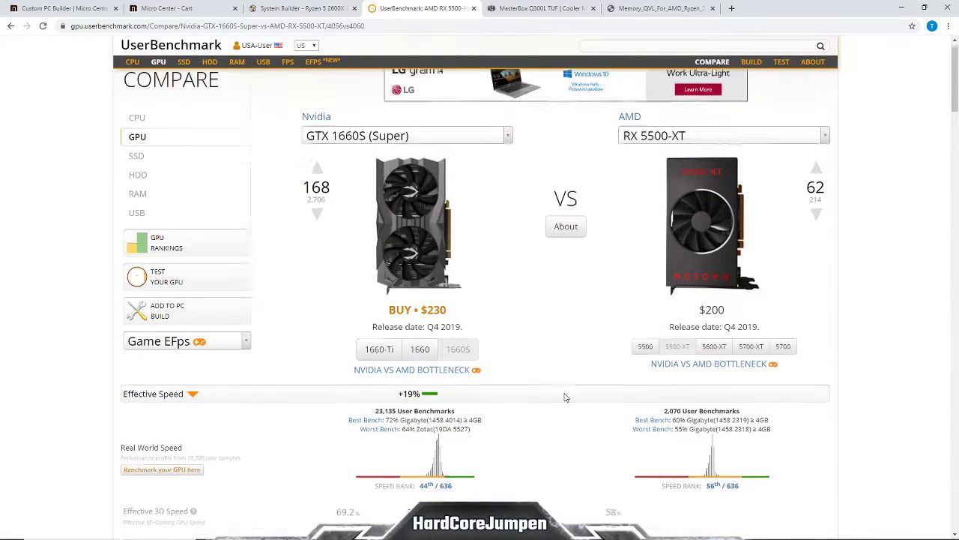
Review the MasterBox Q300L TUF specifications on the Cooler Master page, then consult the ASUS memory QVL document.
left_click(517, 11)
scroll(529, 310, "down", 7)
scroll(529, 322, "up", 1)
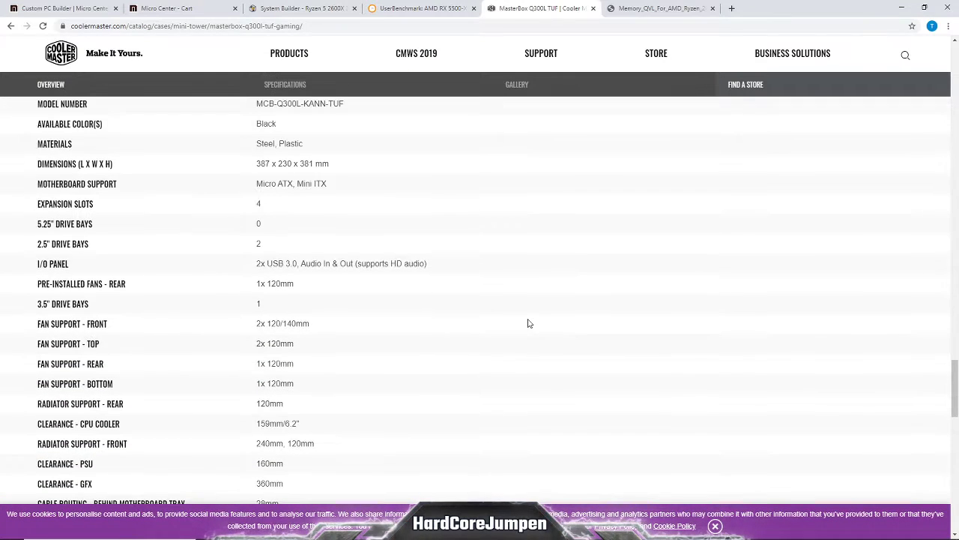
left_click(660, 9)
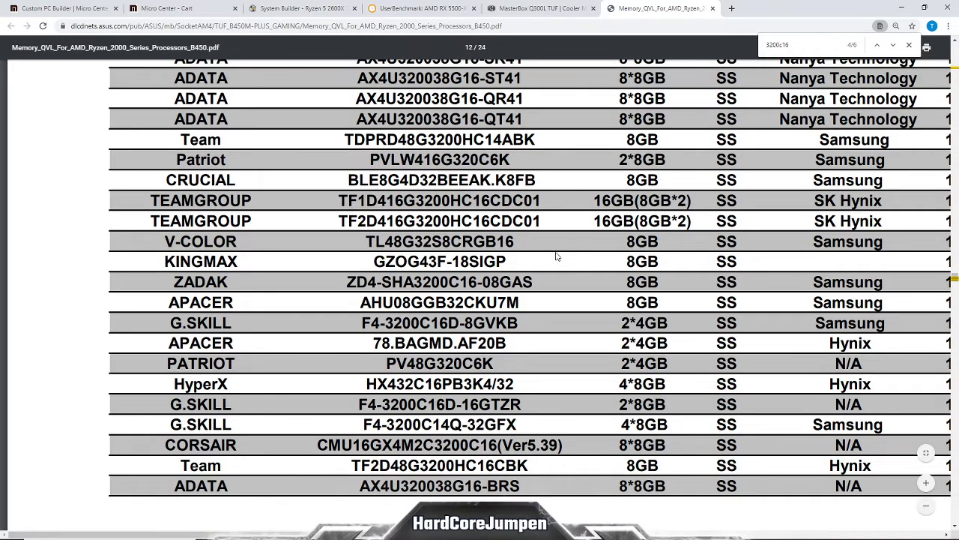
Return to the PCPartPicker list and review its parts, price totals and promo discounts, then its compatibility summary.
left_click(296, 8)
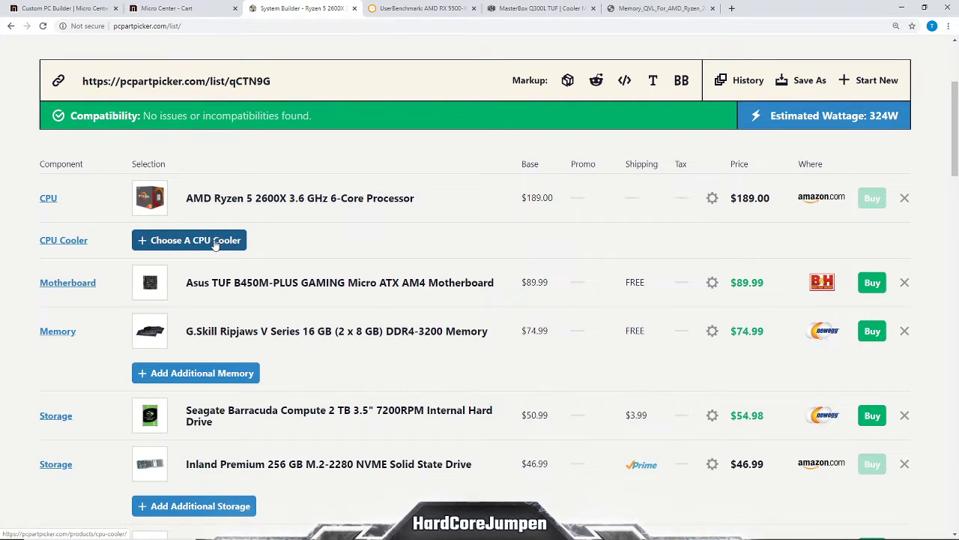
scroll(225, 236, "down", 5)
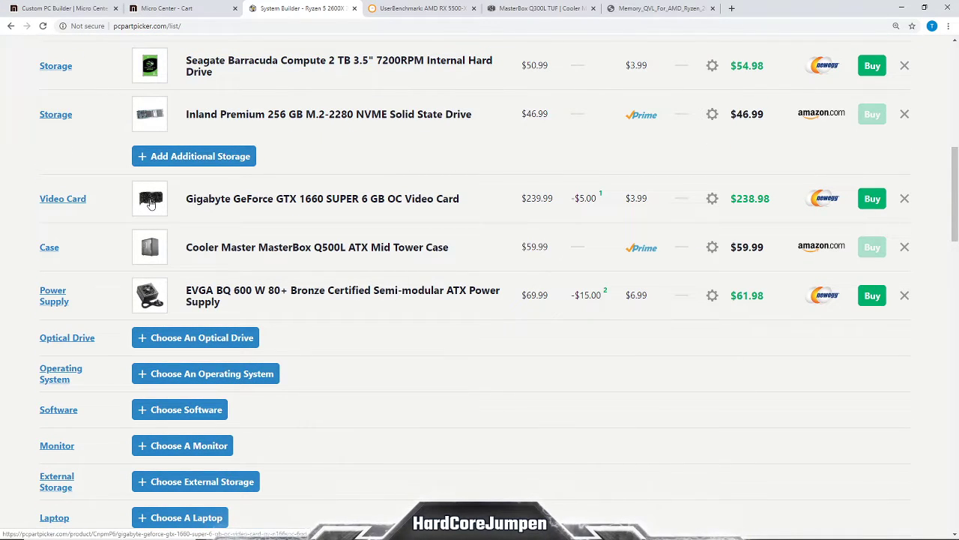
scroll(488, 242, "down", 5)
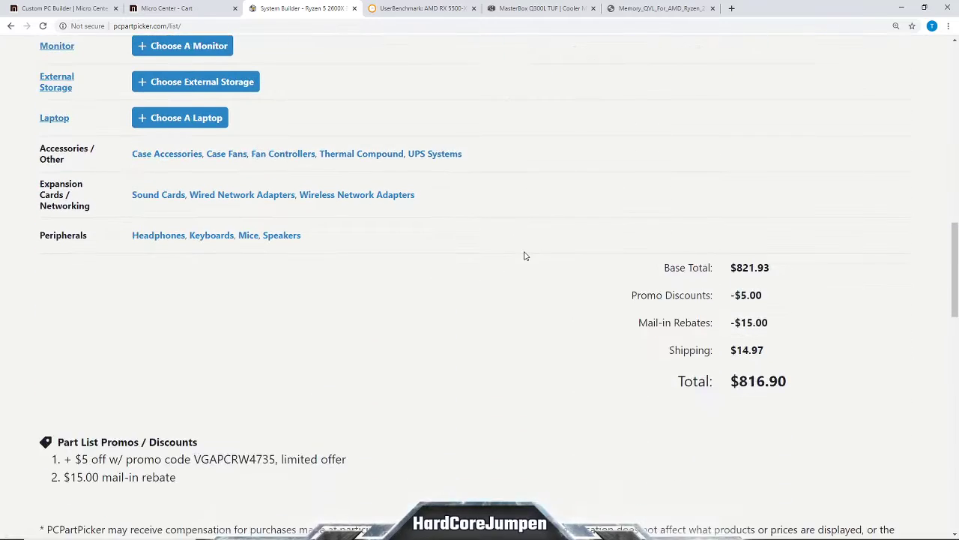
scroll(525, 257, "up", 5)
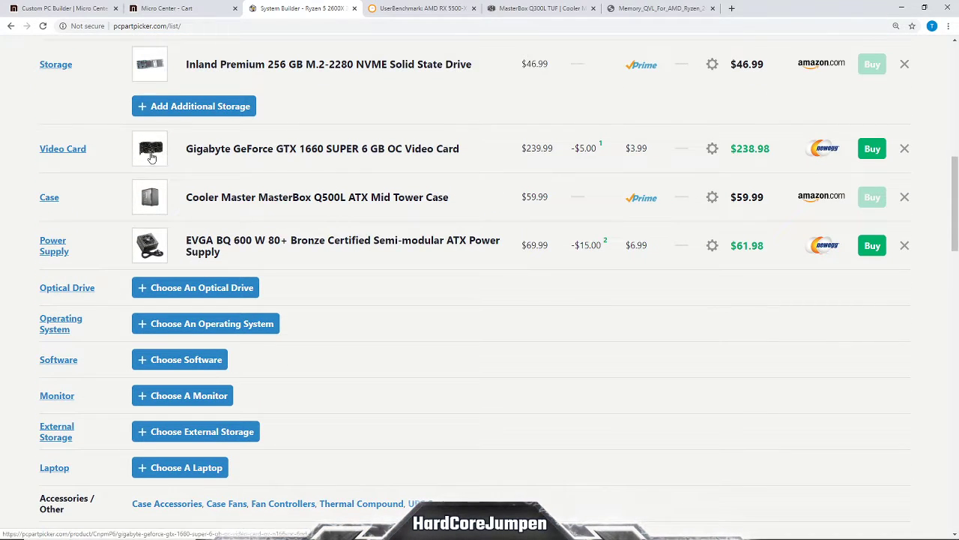
scroll(154, 159, "up", 2)
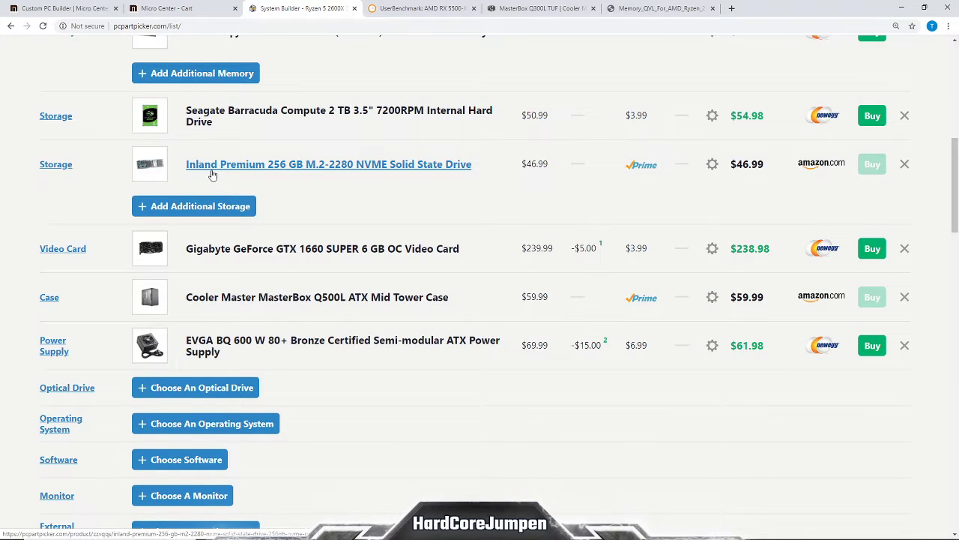
scroll(278, 210, "up", 5)
scroll(459, 313, "down", 2)
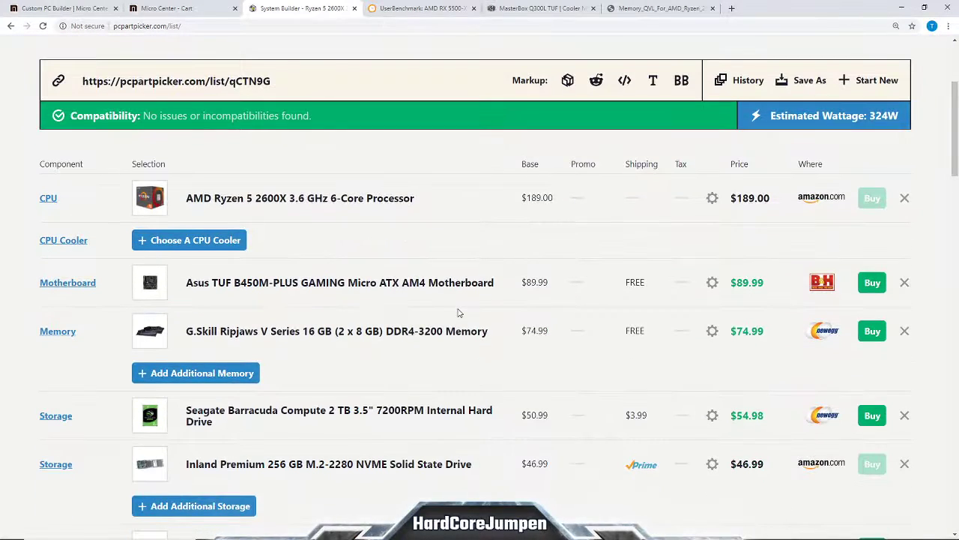
Go over the PCPartPicker build once more, from the processor through the power supply to the final price total.
scroll(499, 321, "down", 6)
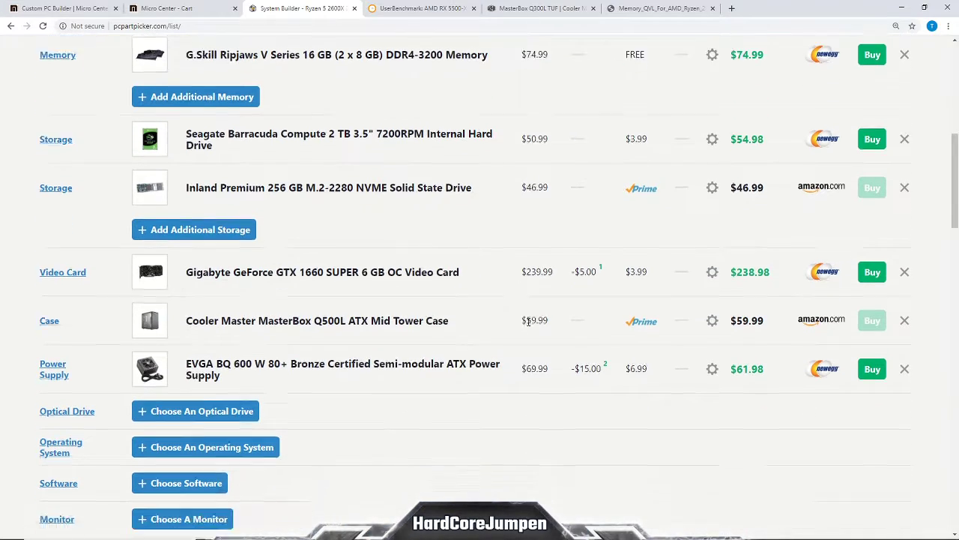
scroll(558, 378, "up", 5)
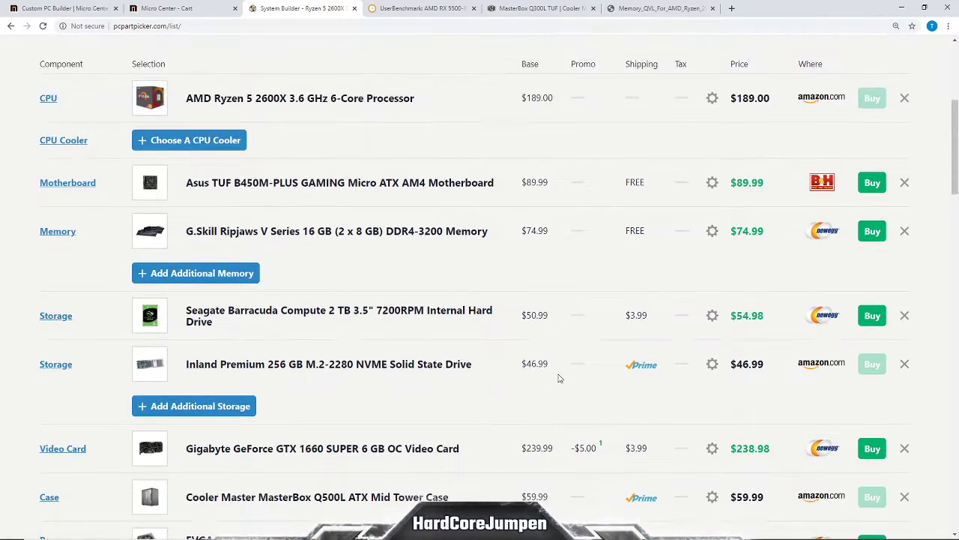
scroll(558, 379, "up", 2)
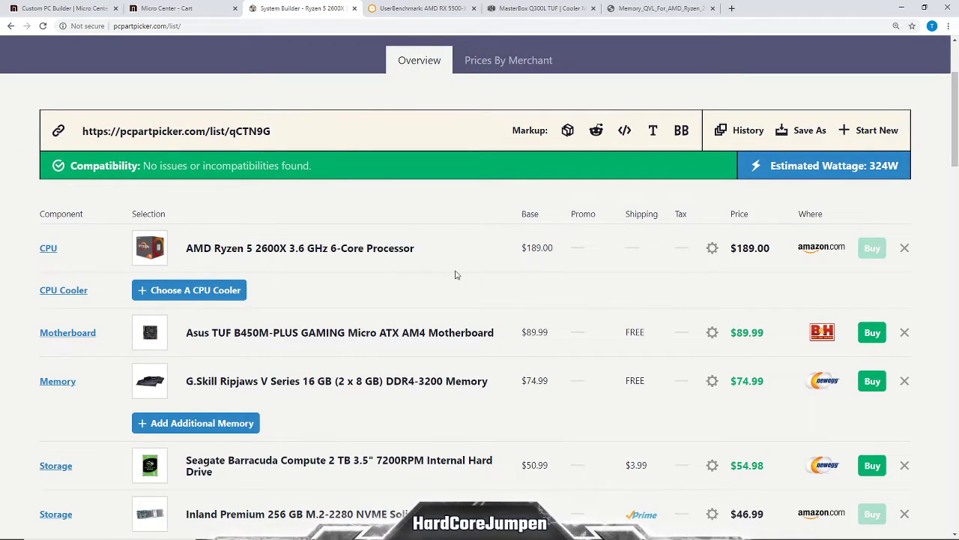
scroll(456, 275, "down", 5)
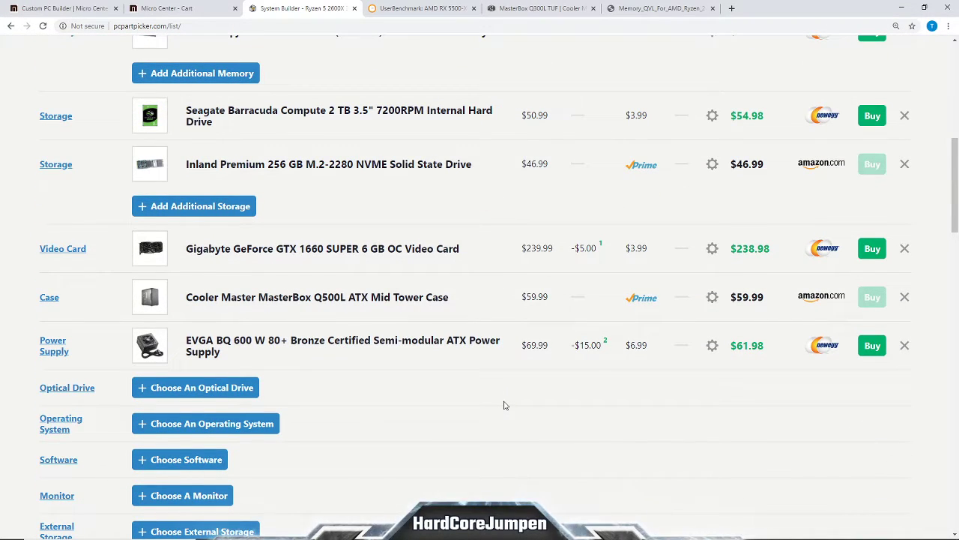
scroll(502, 392, "down", 2)
scroll(495, 390, "up", 3)
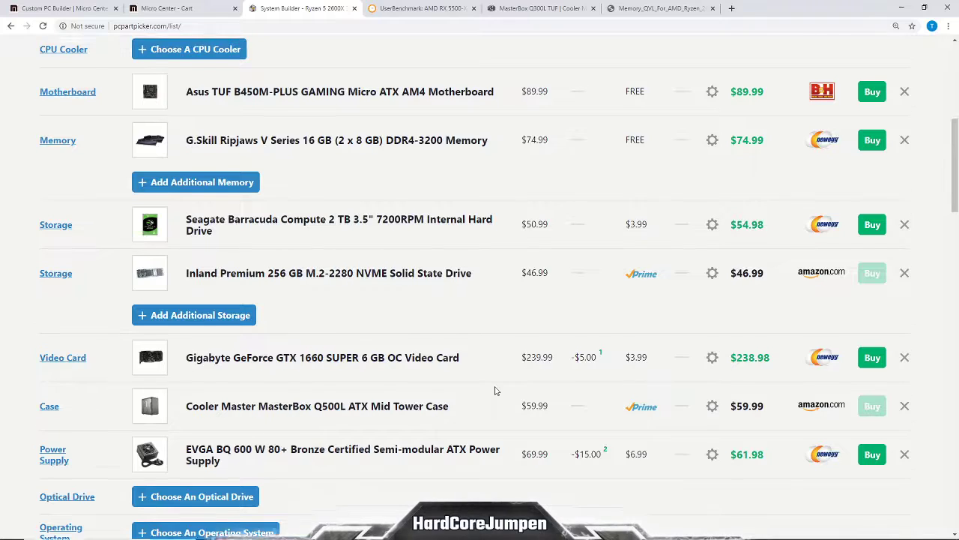
scroll(495, 390, "up", 3)
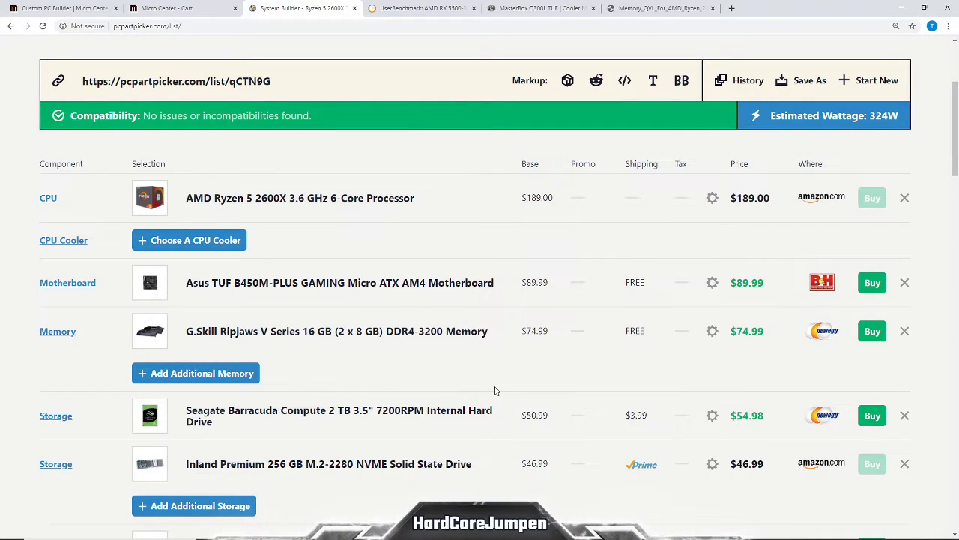
scroll(495, 391, "down", 9)
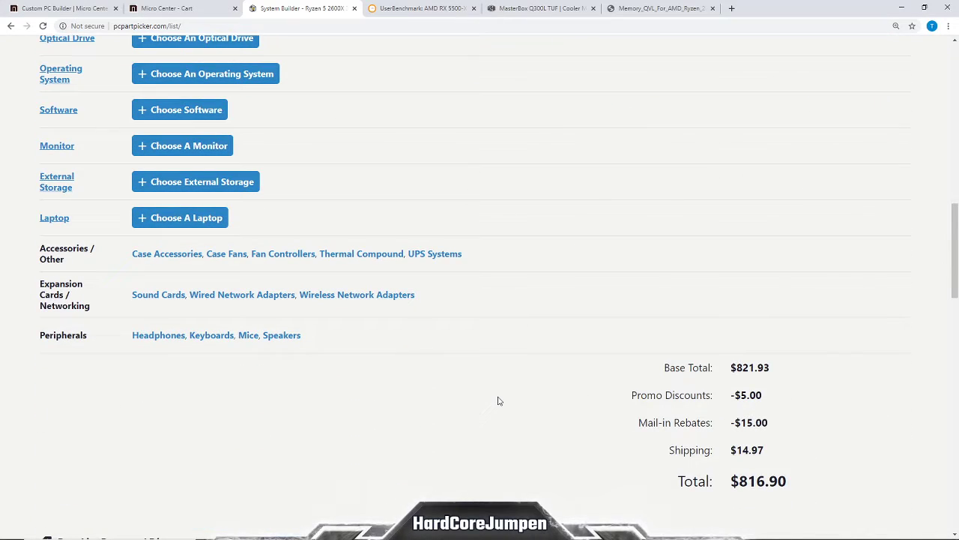